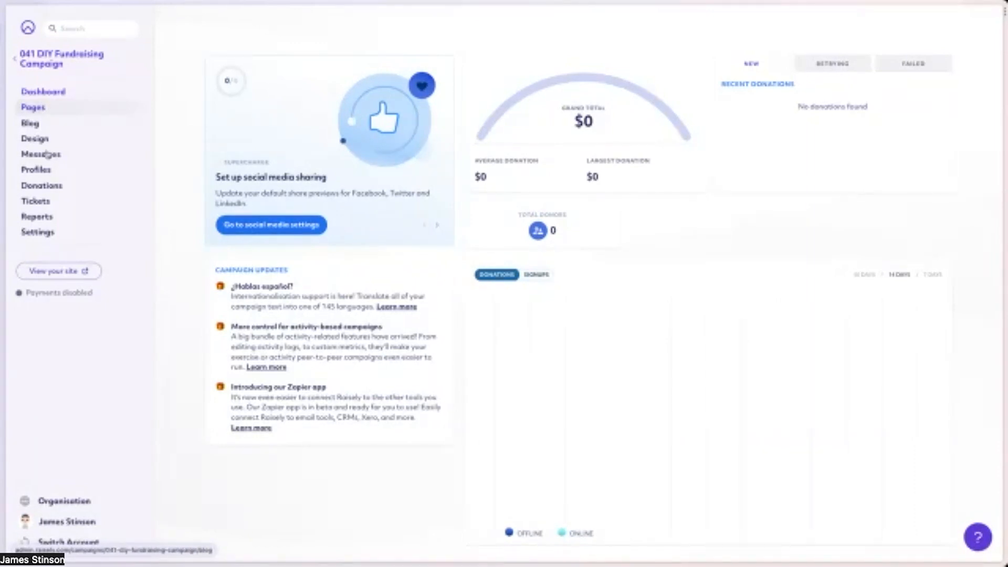
Switch to the public campaign site, start a fundraiser and look over the fundraising options in the first sign-up step.
key("ctrl+Tab")
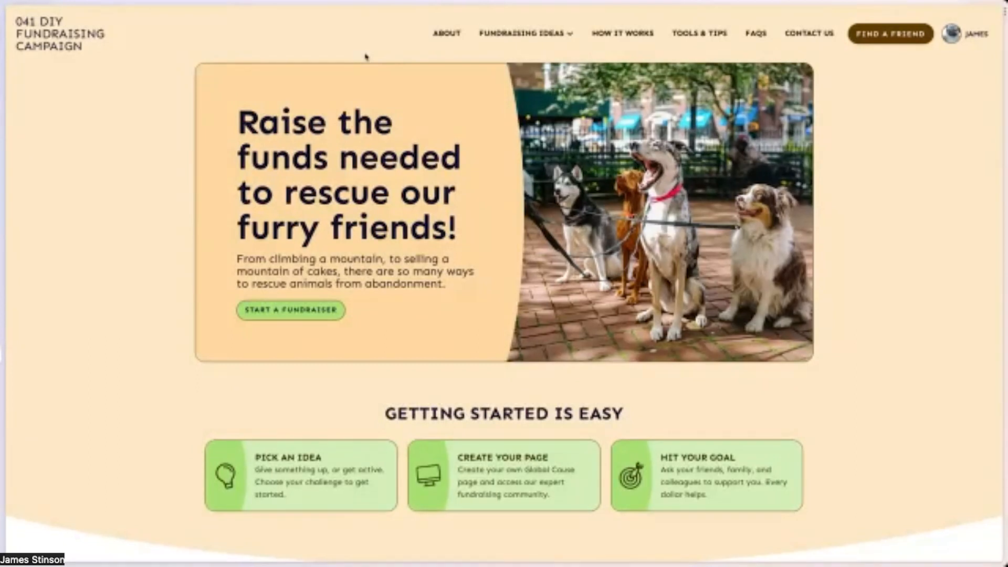
left_click(277, 311)
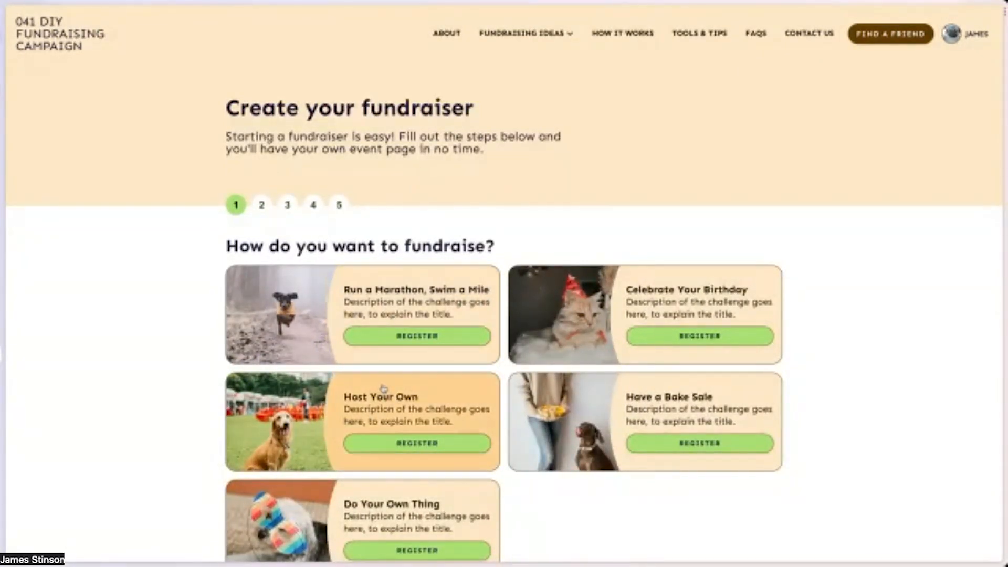
scroll(383, 376, "down", 3)
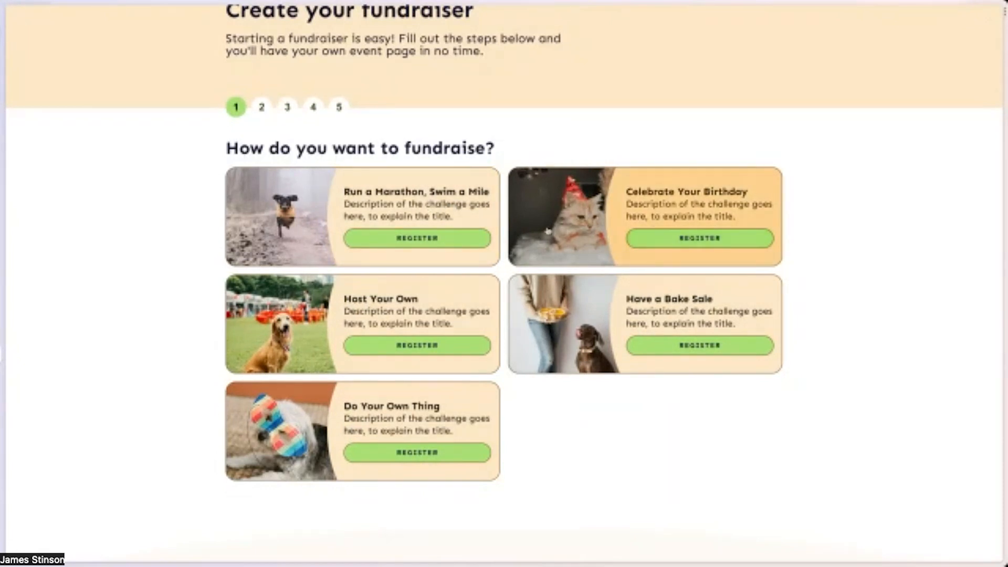
scroll(456, 179, "up", 2)
Open the Go the Extra Mile fundraising idea and review its landing page through to the registration section.
mouse_move(543, 36)
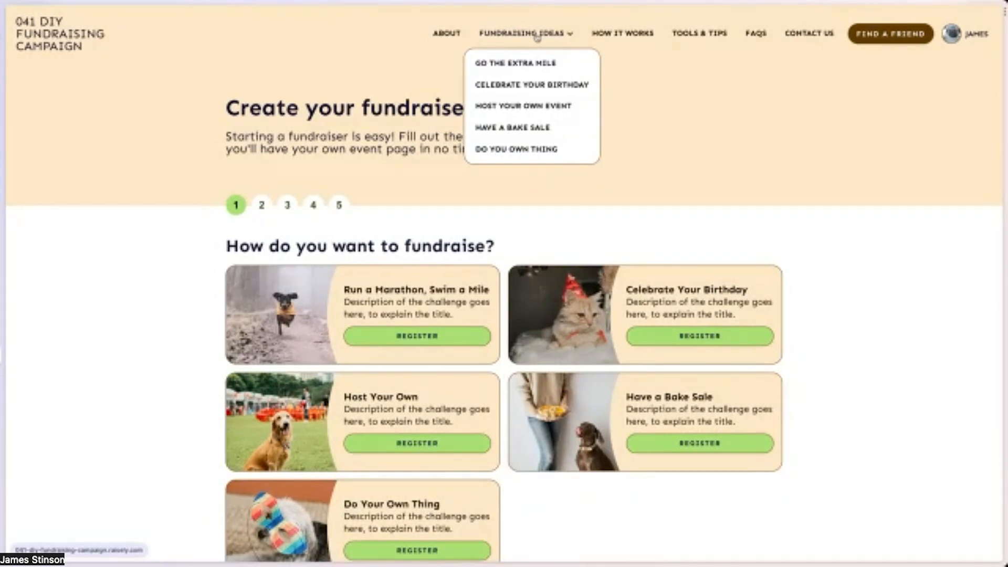
left_click(514, 64)
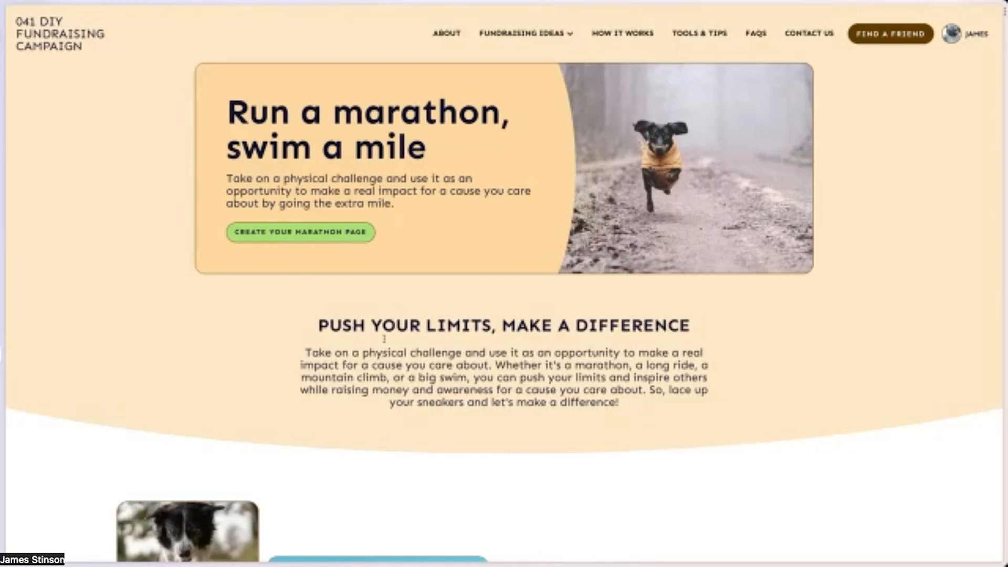
scroll(465, 342, "down", 10)
scroll(513, 327, "down", 20)
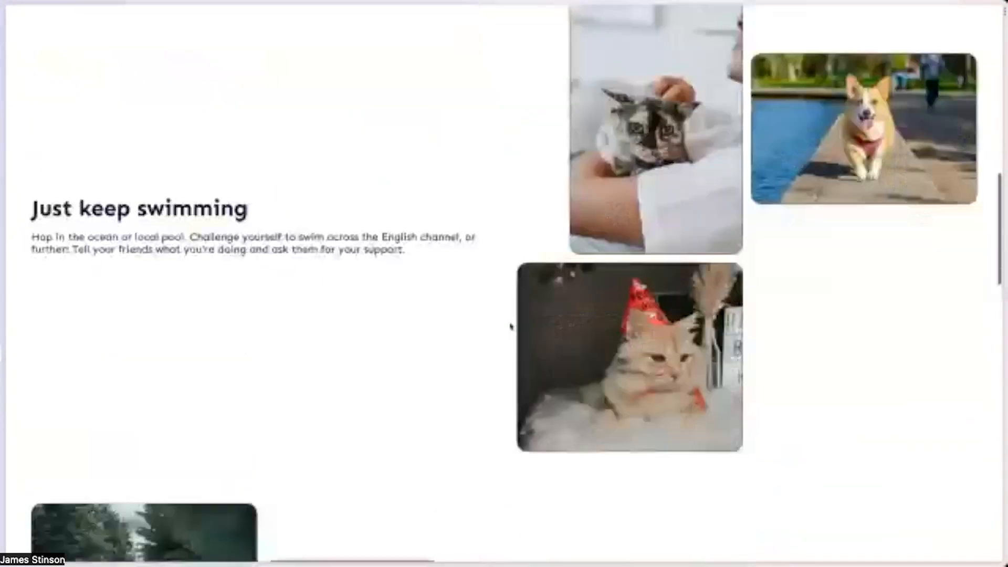
scroll(513, 325, "down", 4)
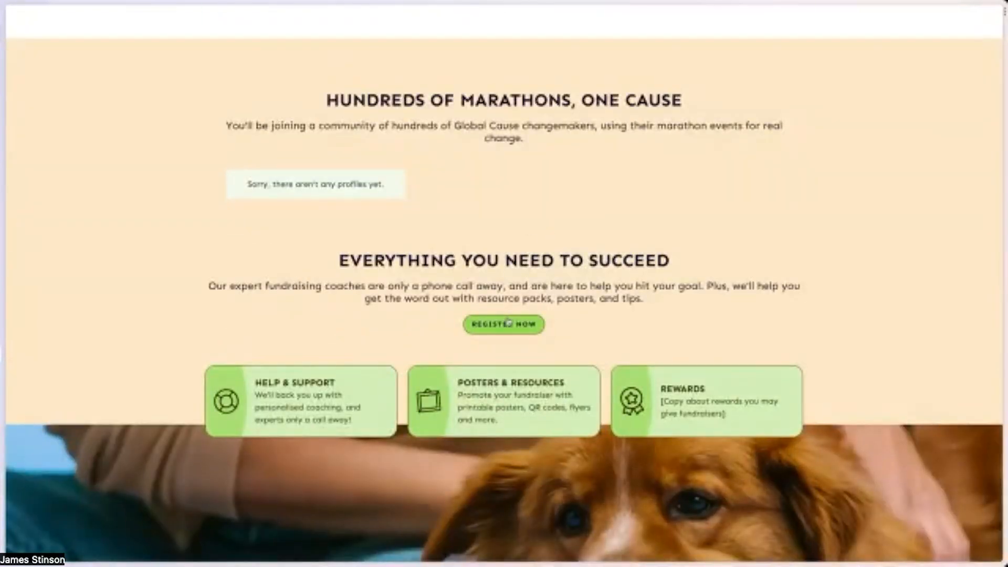
Start registering from the landing page and choose the Run a Marathon, Swim a Mile fundraiser.
left_click(508, 324)
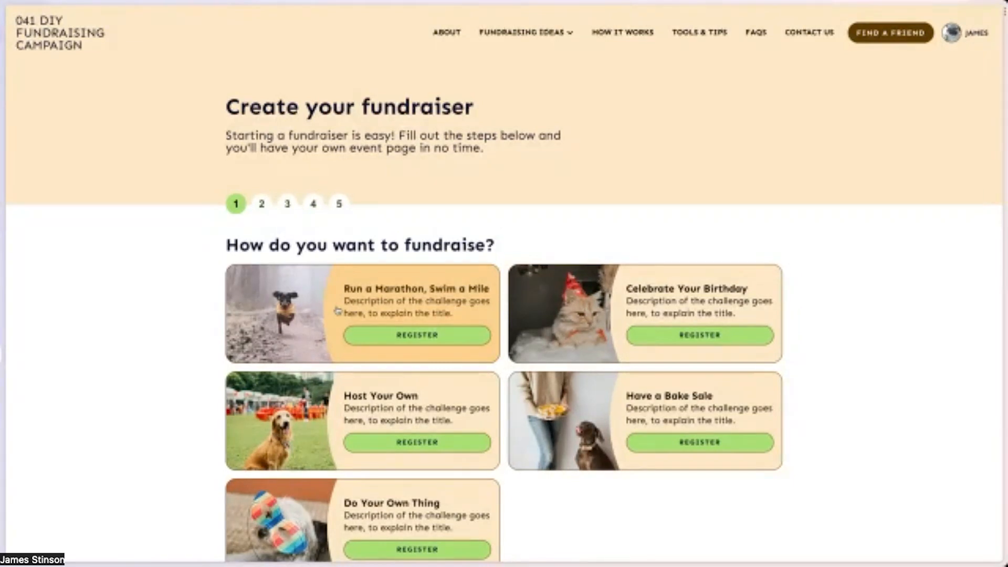
scroll(337, 311, "down", 1)
left_click(417, 291)
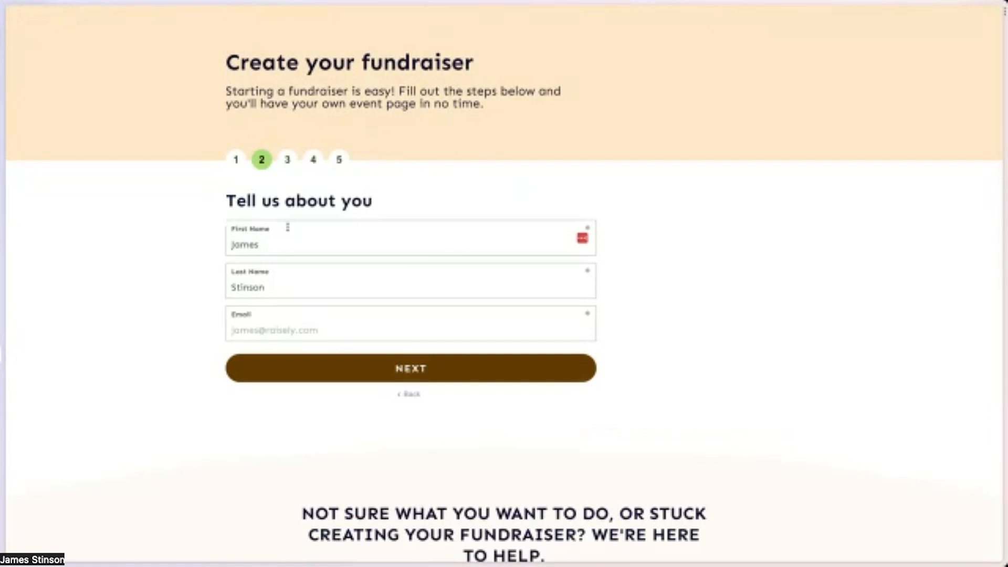
Return to the first sign-up step showing how to fundraise.
left_click(235, 159)
scroll(394, 164, "up", 1)
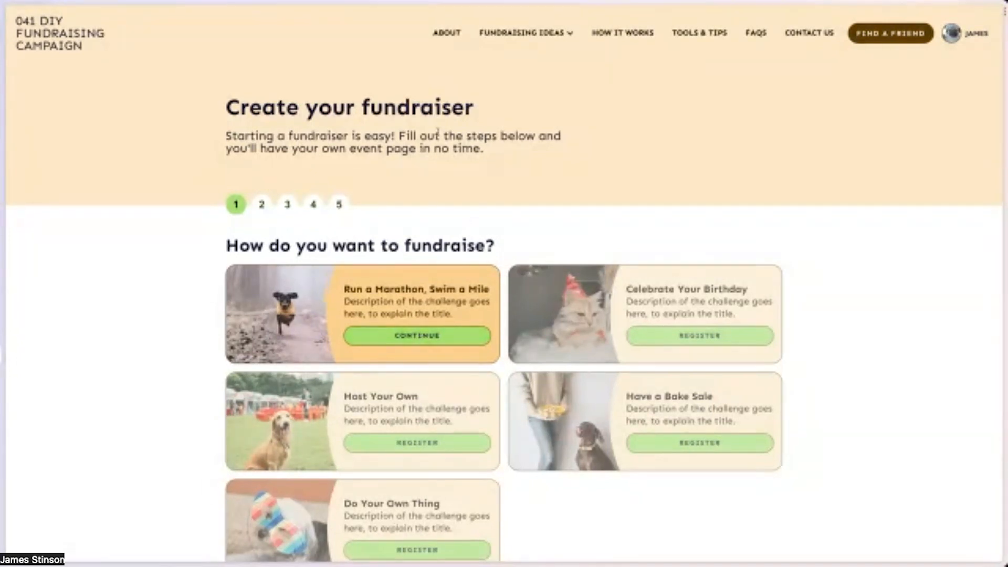
left_click(547, 36)
scroll(120, 346, "up", 1)
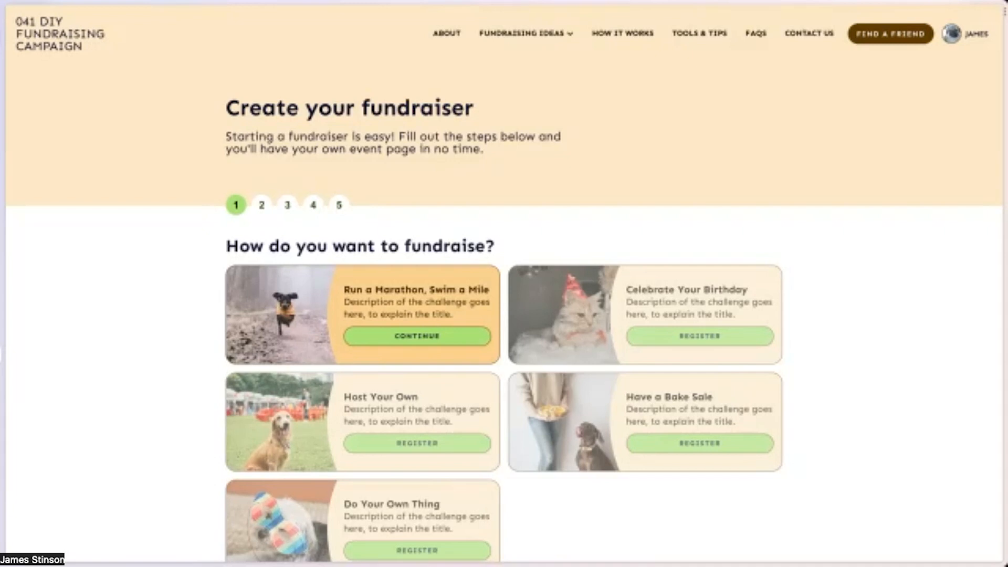
Switch to the Raisely admin, open the 041 DIY Fundraising Campaign and look through its core and custom pages.
key("ctrl+Tab")
left_click(58, 53)
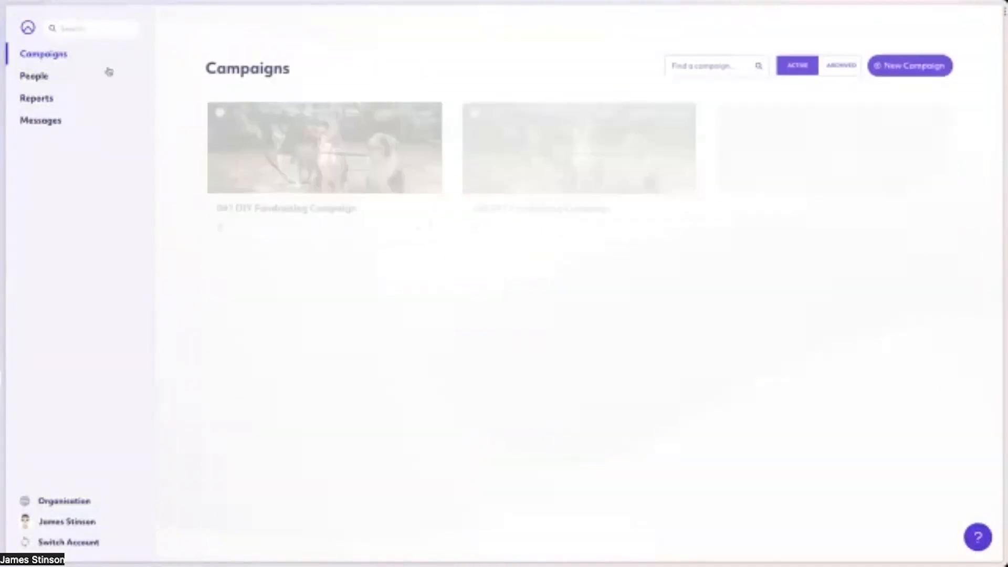
left_click(370, 185)
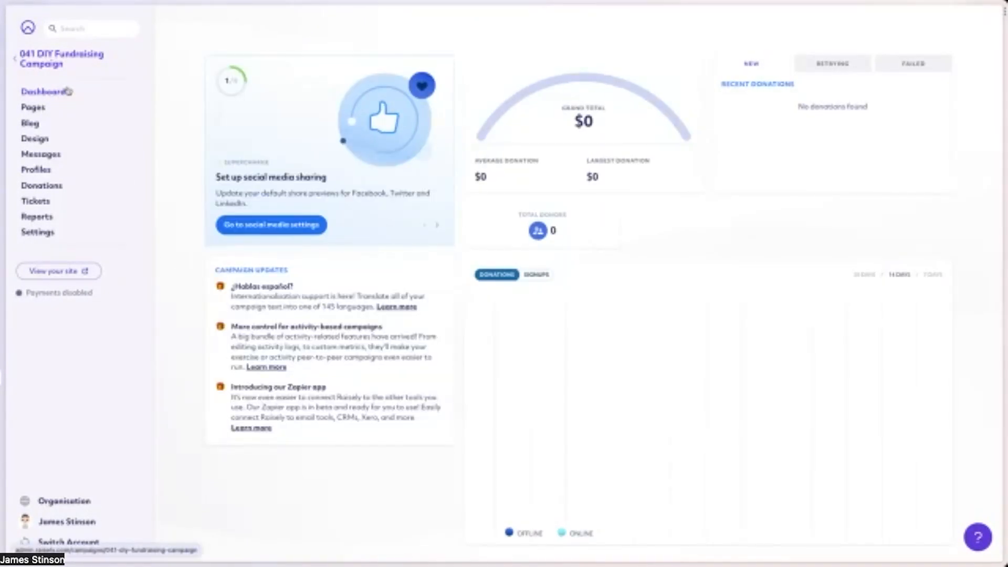
left_click(33, 109)
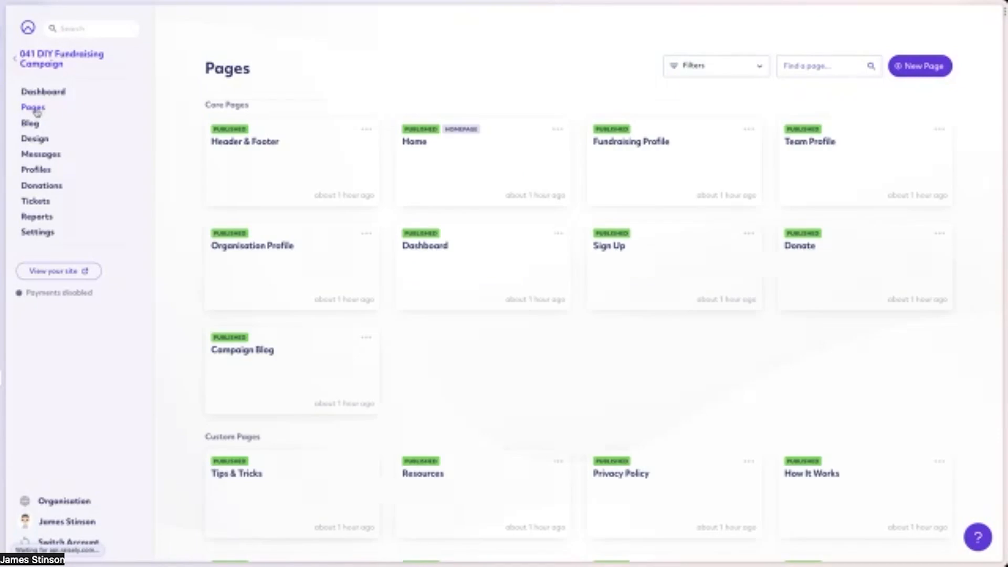
scroll(497, 313, "down", 6)
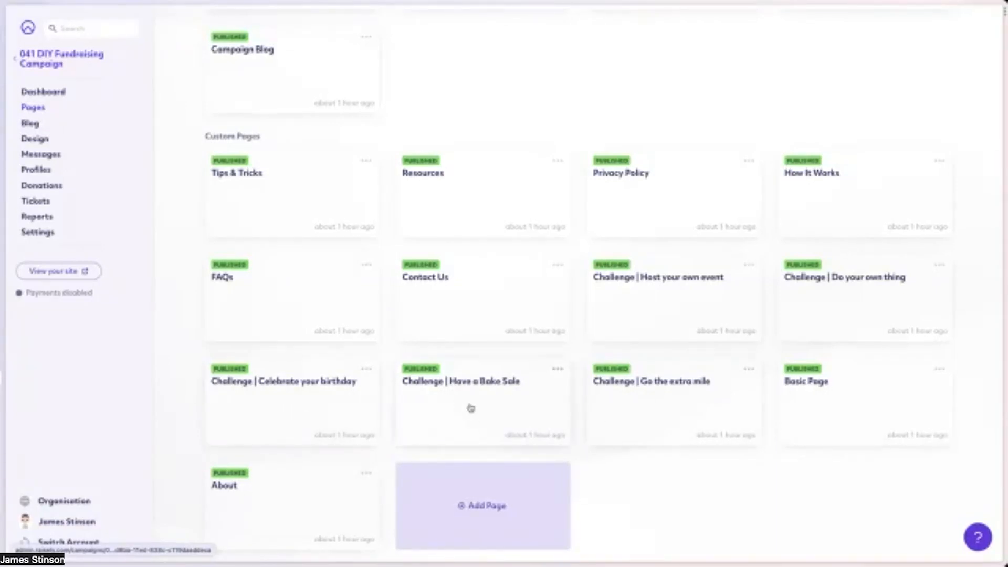
scroll(476, 405, "up", 1)
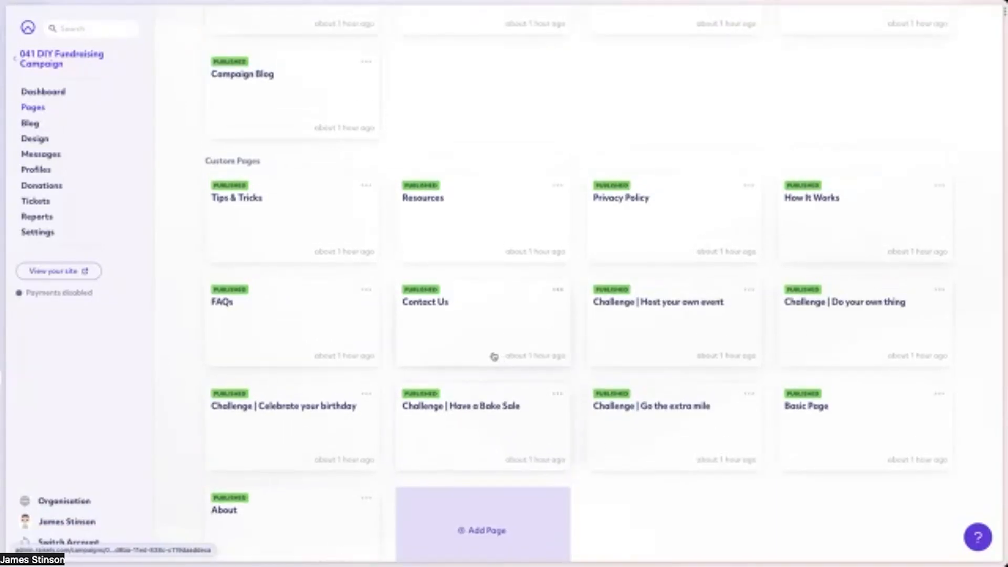
Open the "Challenge | Host your own event" page in the page editor, look it over and return to the page list.
left_click(666, 342)
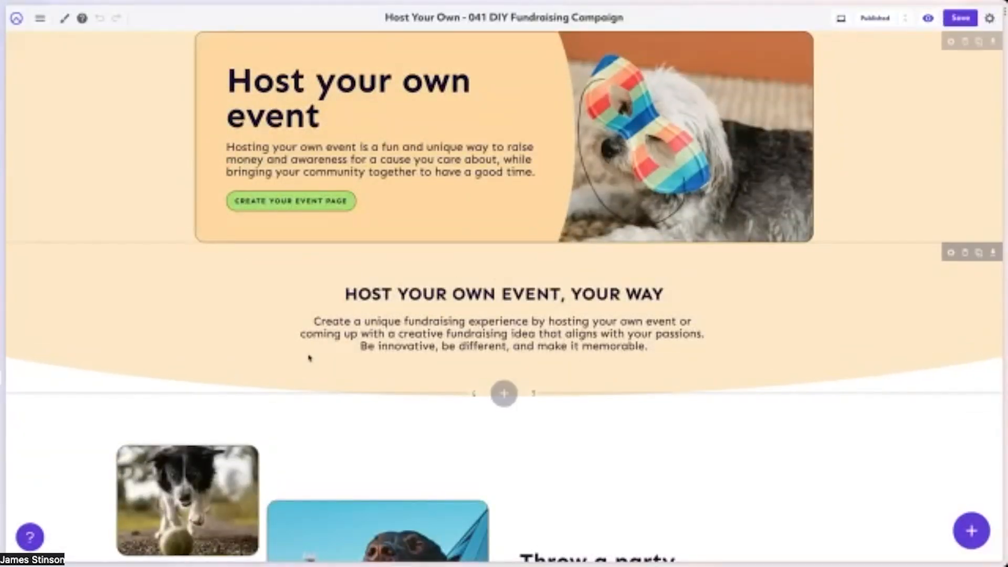
scroll(597, 316, "down", 3)
scroll(473, 275, "up", 3)
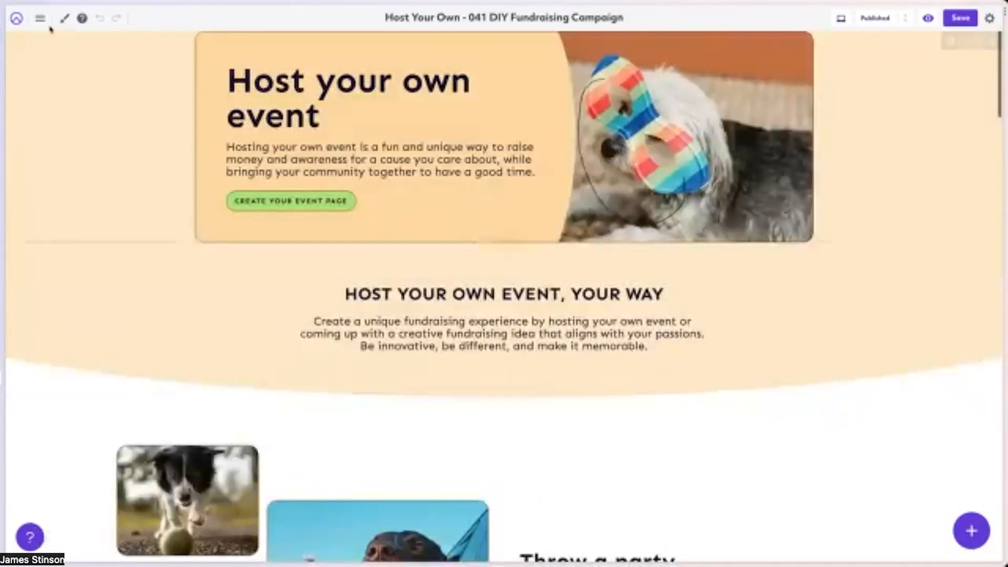
left_click(16, 18)
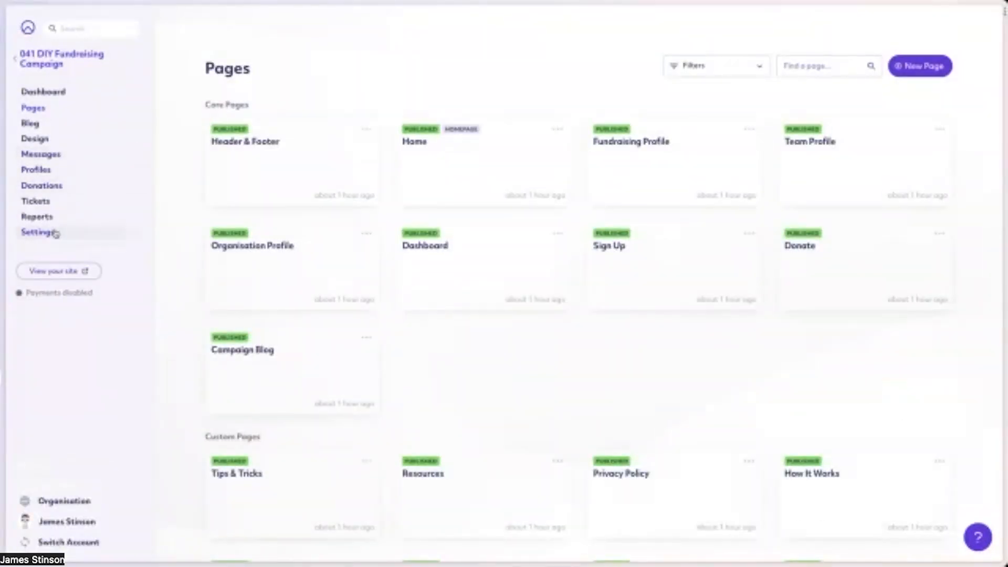
Open the DIY Fundraising section of the campaign's settings.
left_click(37, 232)
scroll(337, 360, "down", 7)
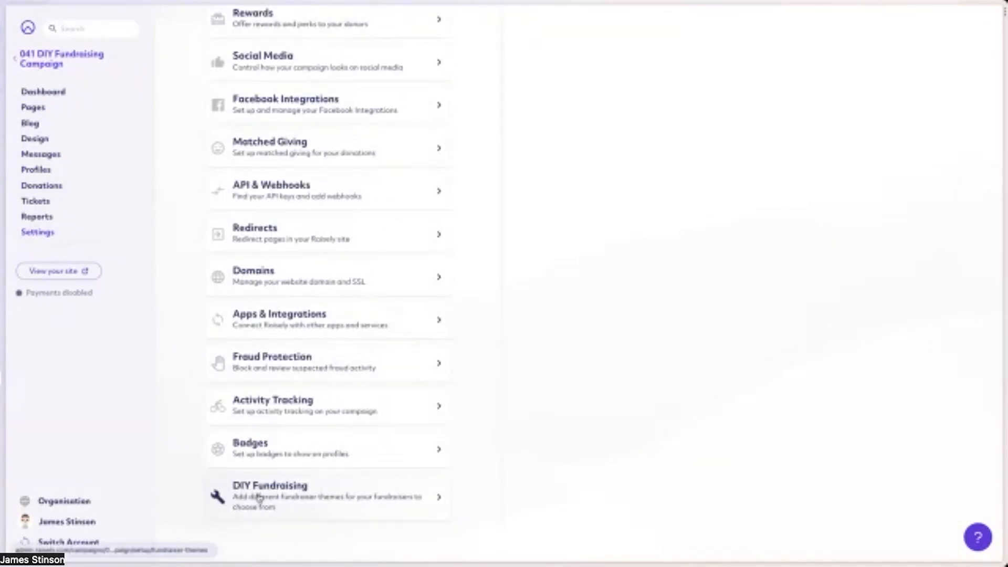
left_click(259, 498)
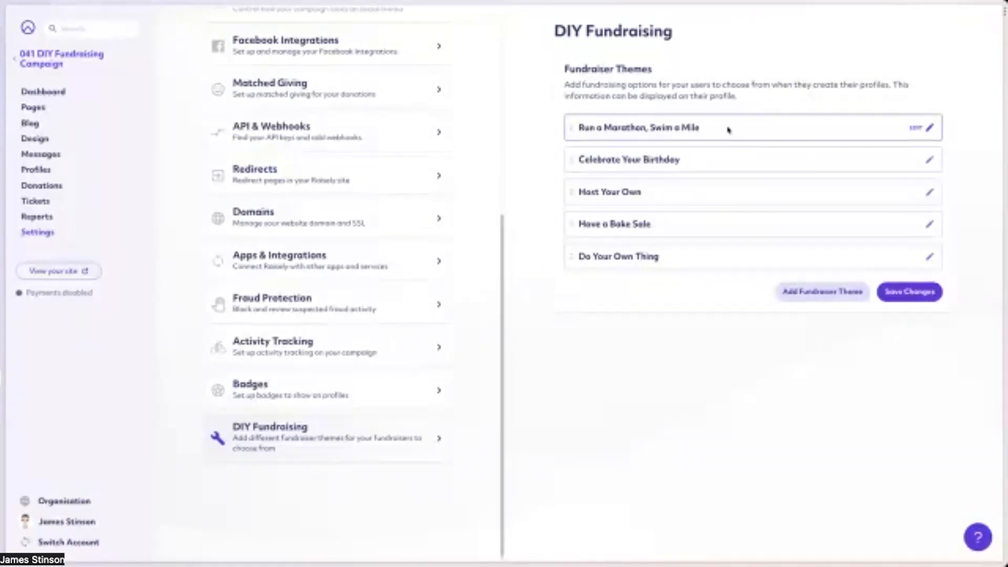
Review the Run a Marathon, Swim a Mile theme's title, path, description, landing page and images, then close it without changes.
left_click(914, 127)
scroll(718, 217, "down", 3)
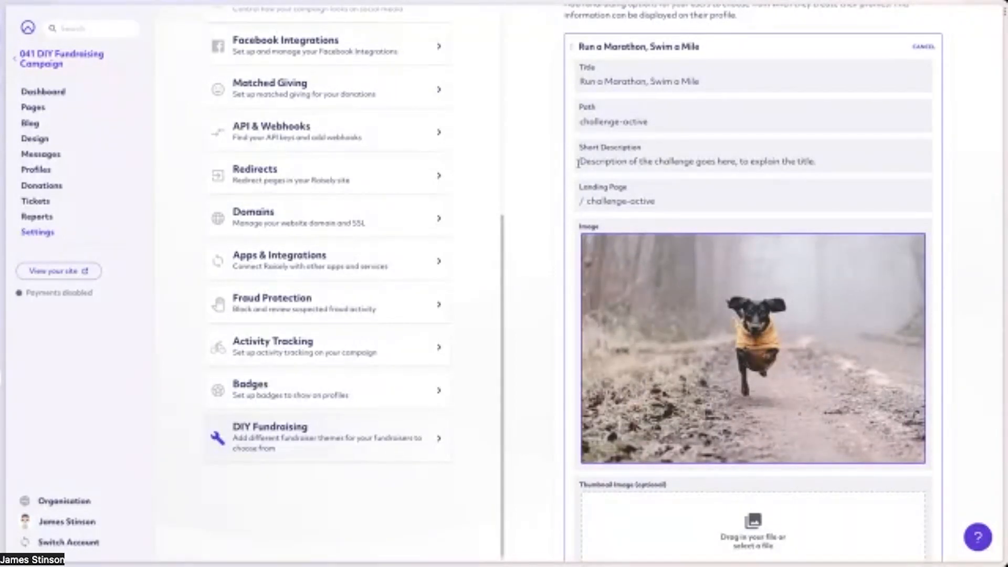
left_click_drag(586, 201, 656, 201)
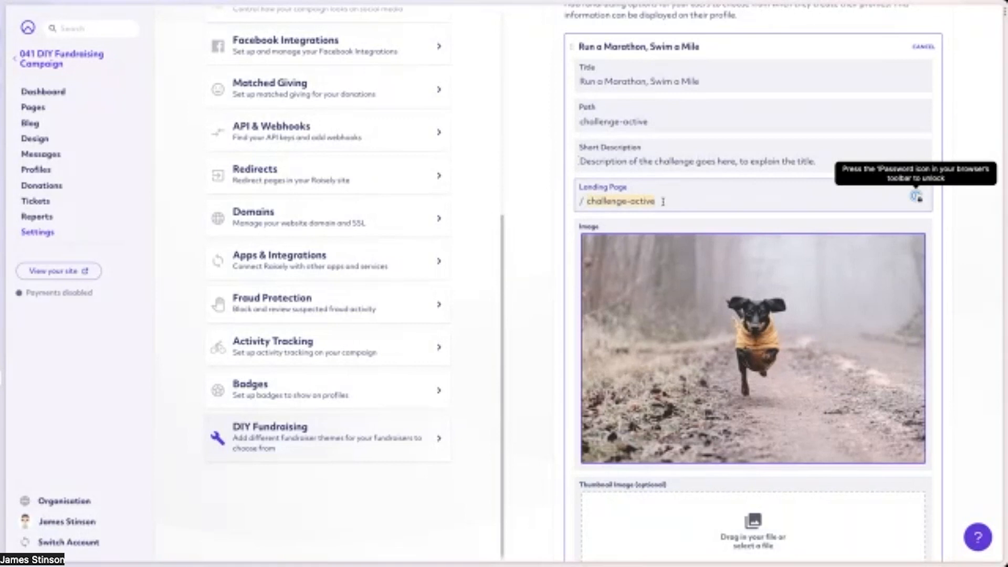
scroll(669, 201, "down", 1)
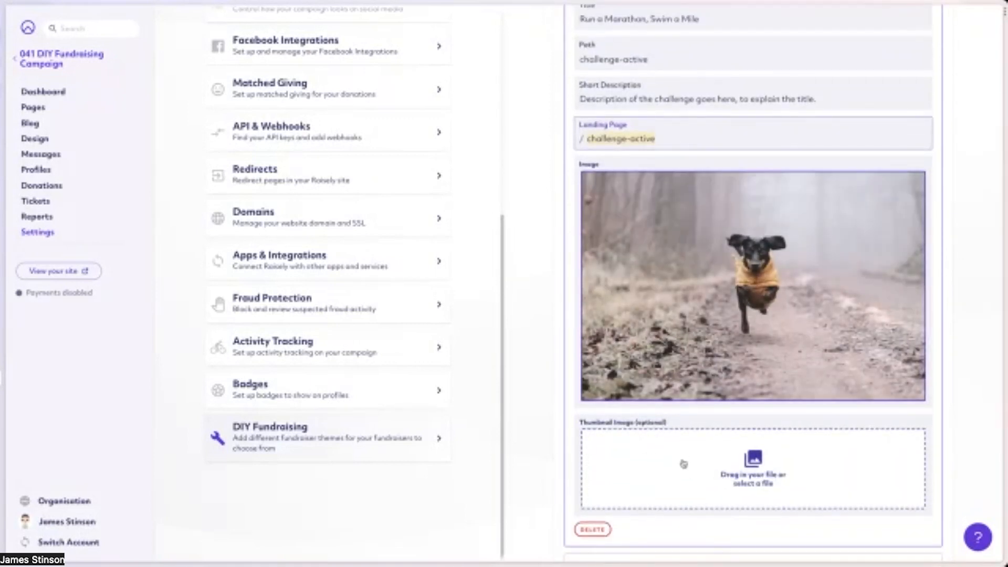
scroll(687, 456, "down", 3)
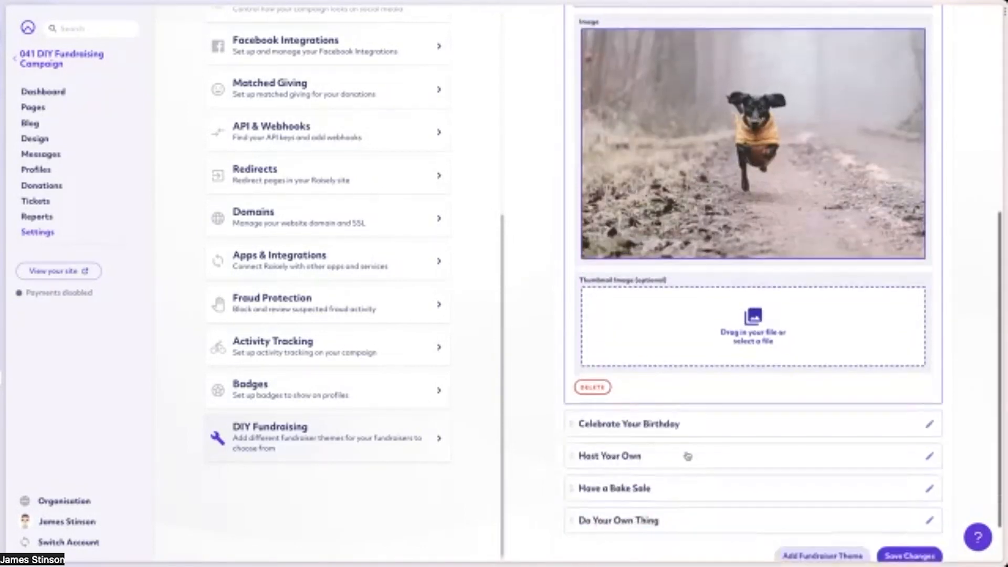
scroll(699, 407, "up", 5)
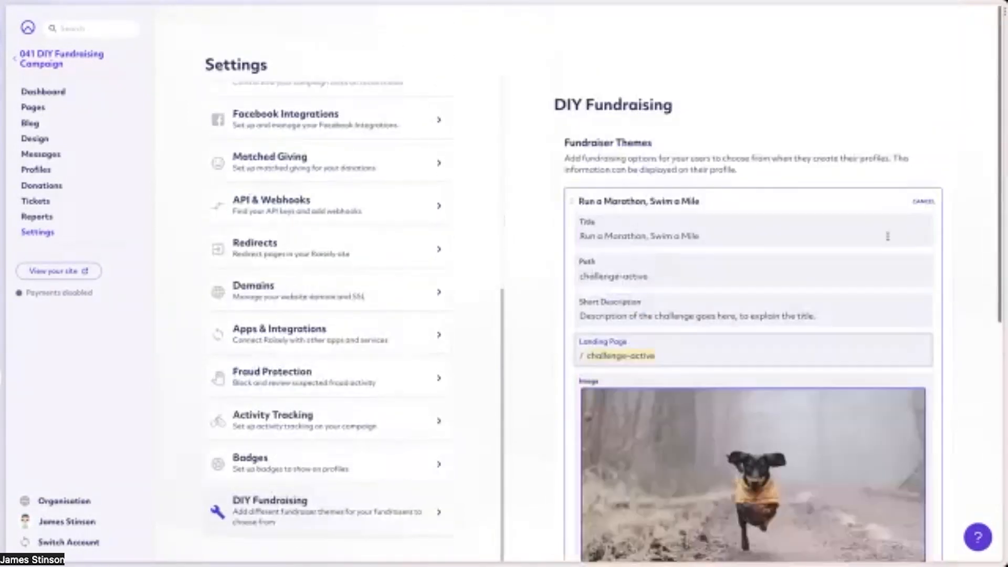
left_click(928, 201)
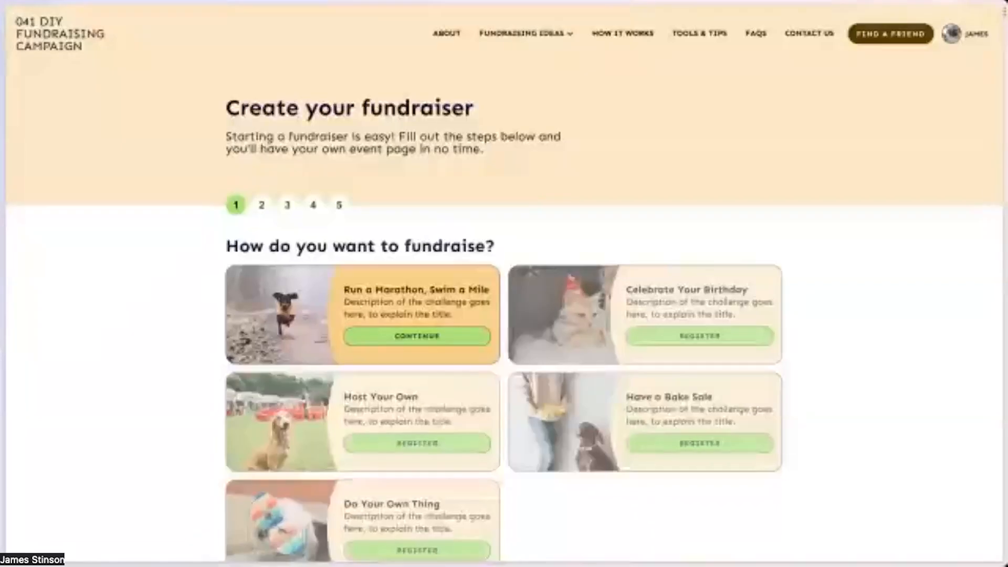
On the public campaign site, review the sign-up options and the home page's Explore Fundraising Ideas cards.
scroll(396, 305, "down", 2)
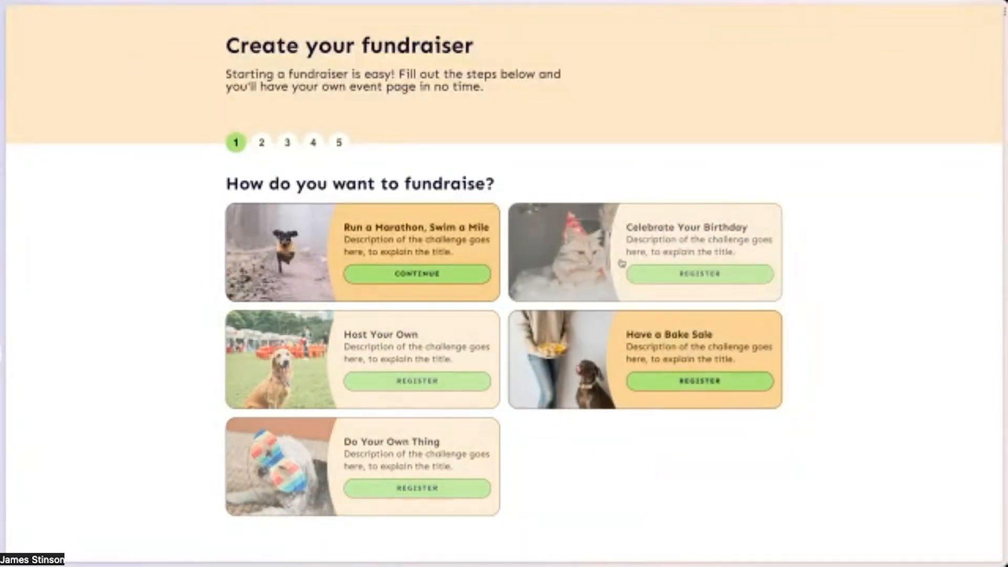
scroll(26, 37, "up", 2)
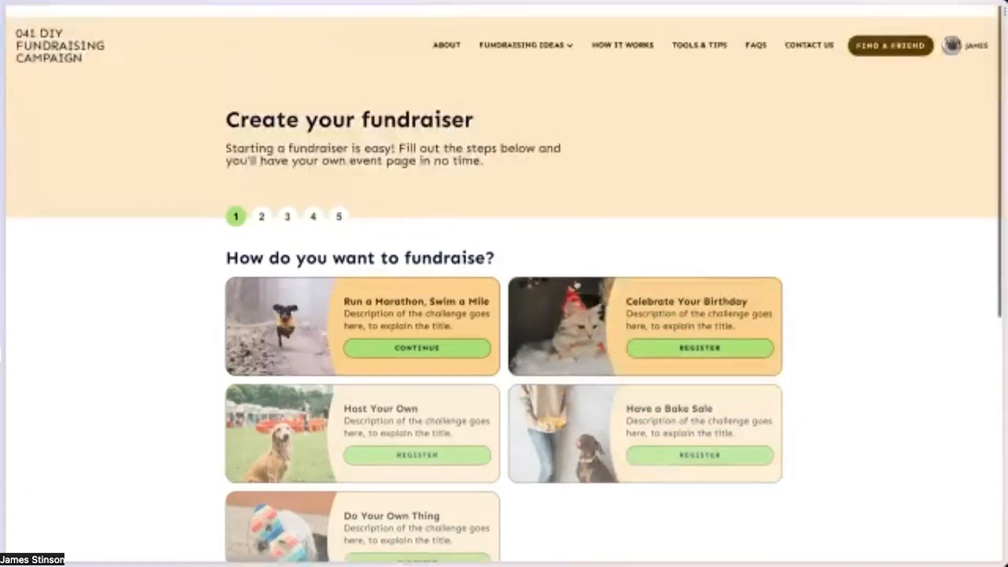
left_click(27, 38)
scroll(691, 437, "down", 15)
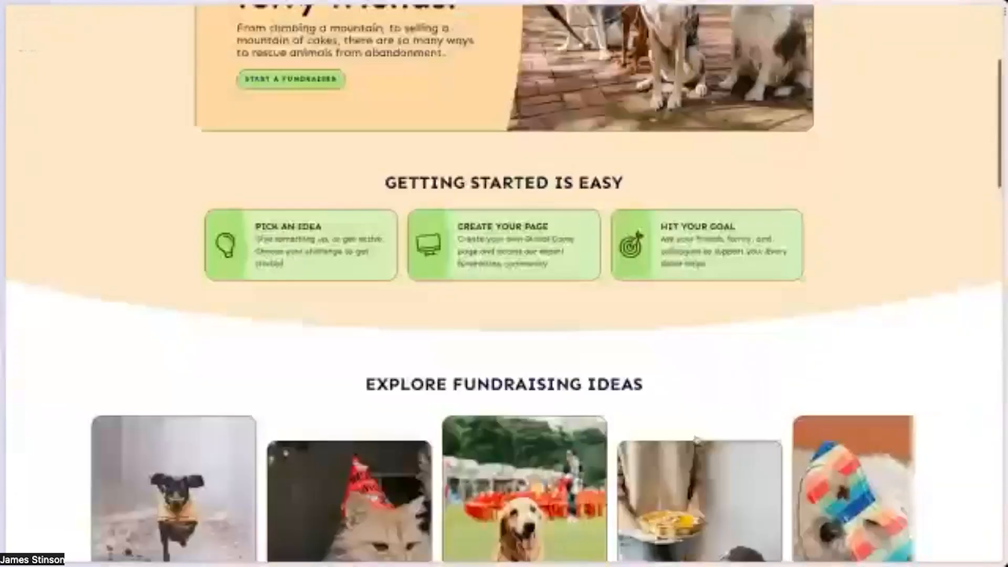
scroll(674, 417, "up", 3)
scroll(673, 417, "up", 2)
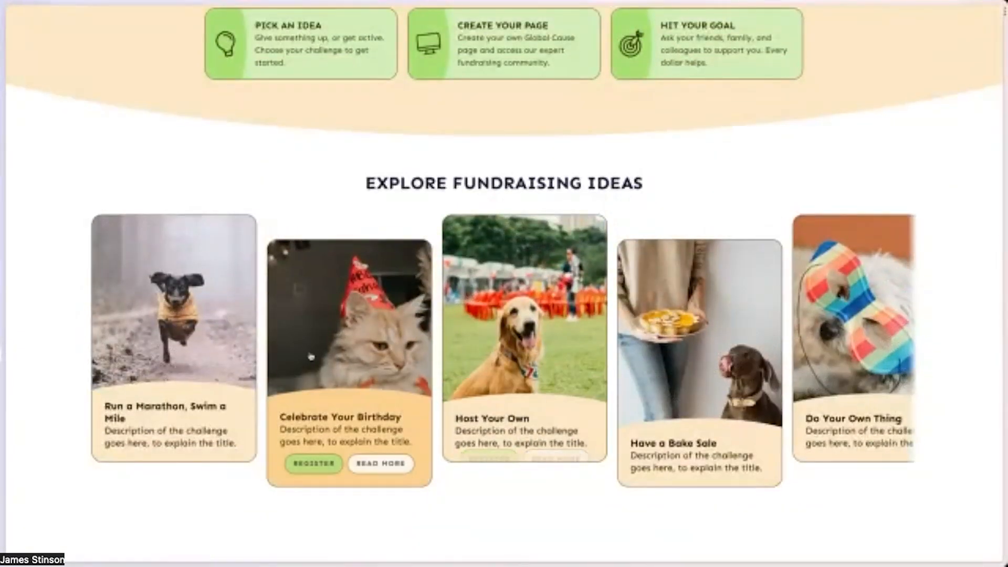
scroll(620, 361, "right", 2)
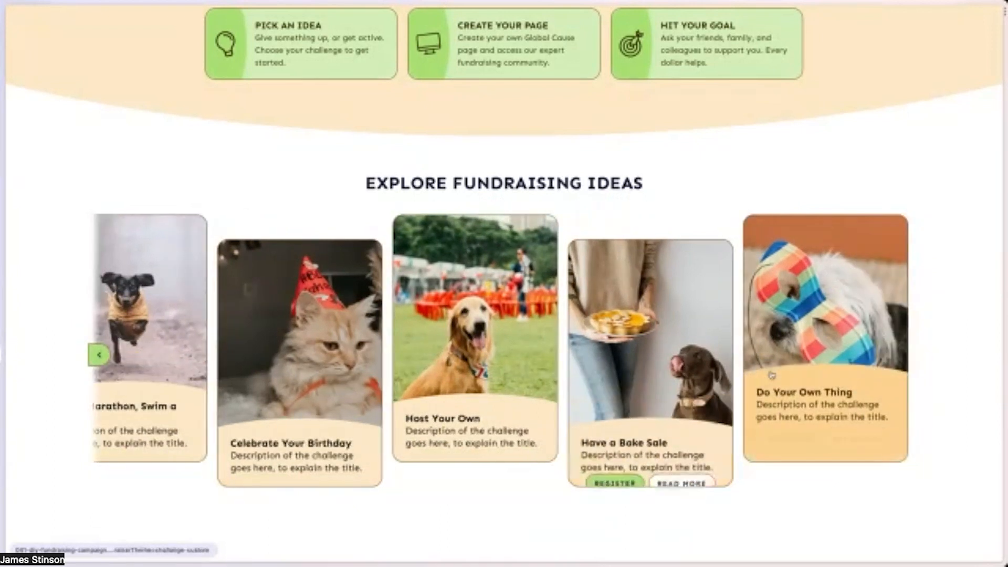
scroll(619, 361, "left", 2)
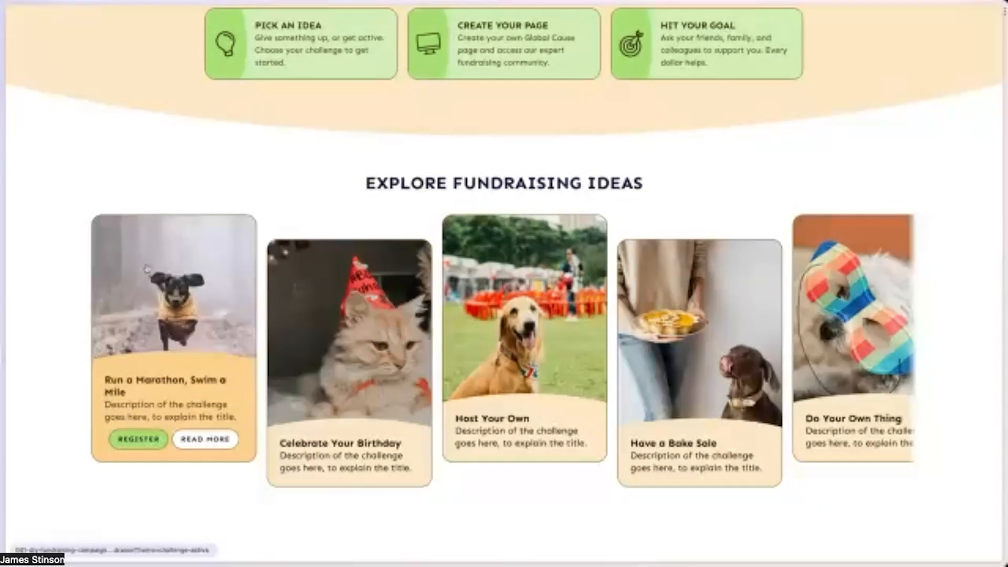
Return to the DIY Fundraising settings and open the Run a Marathon, Swim a Mile theme for editing.
key("ctrl+Tab")
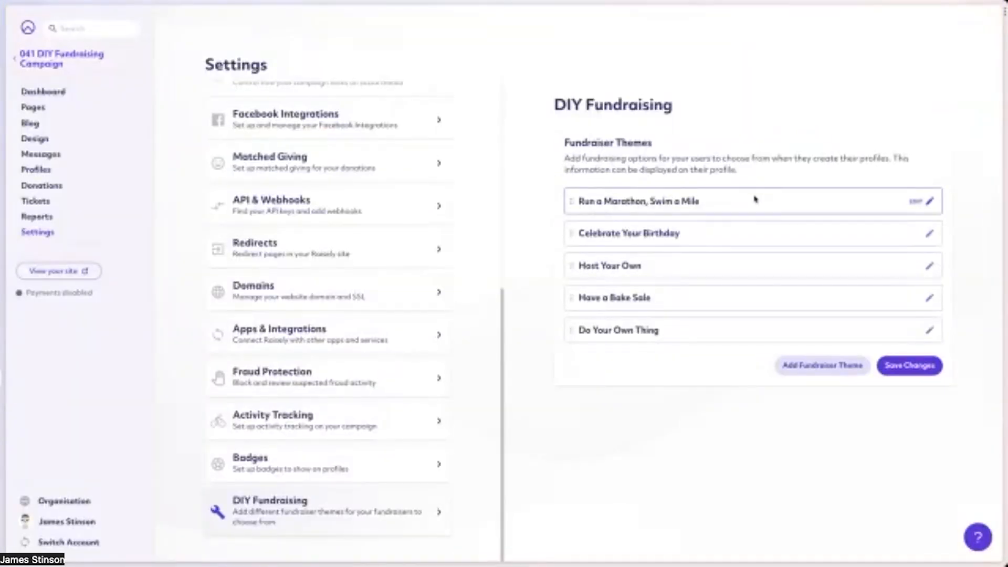
left_click(886, 200)
scroll(879, 199, "down", 2)
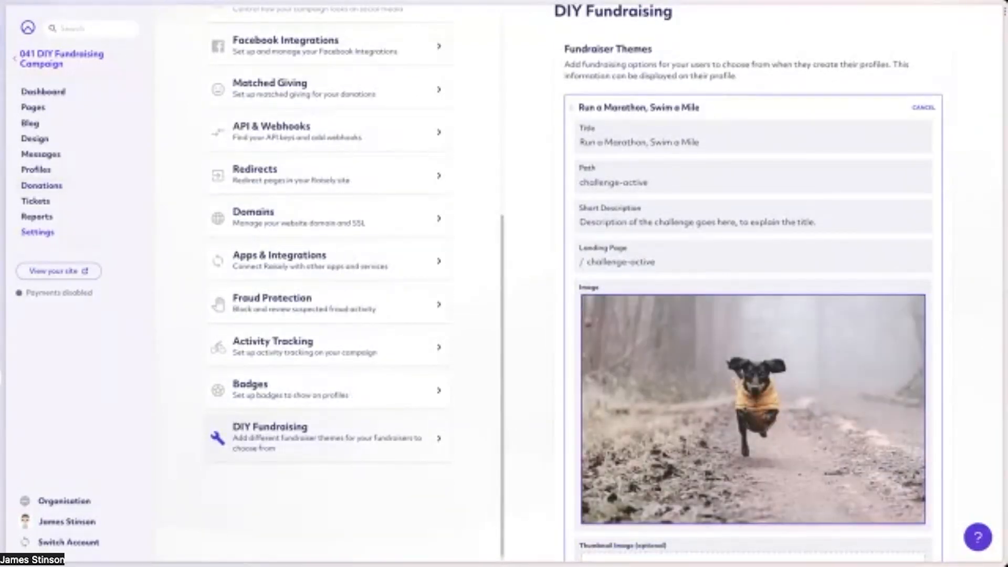
On the public campaign site, open the Run a Marathon, Swim a Mile challenge page from its fundraising idea card.
key("ctrl+Tab")
mouse_move(134, 443)
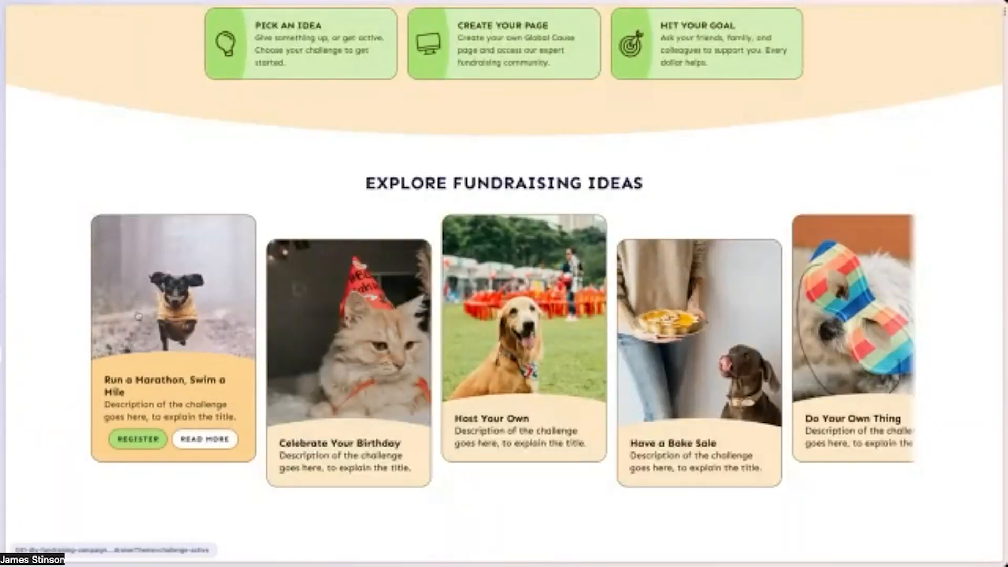
left_click(199, 440)
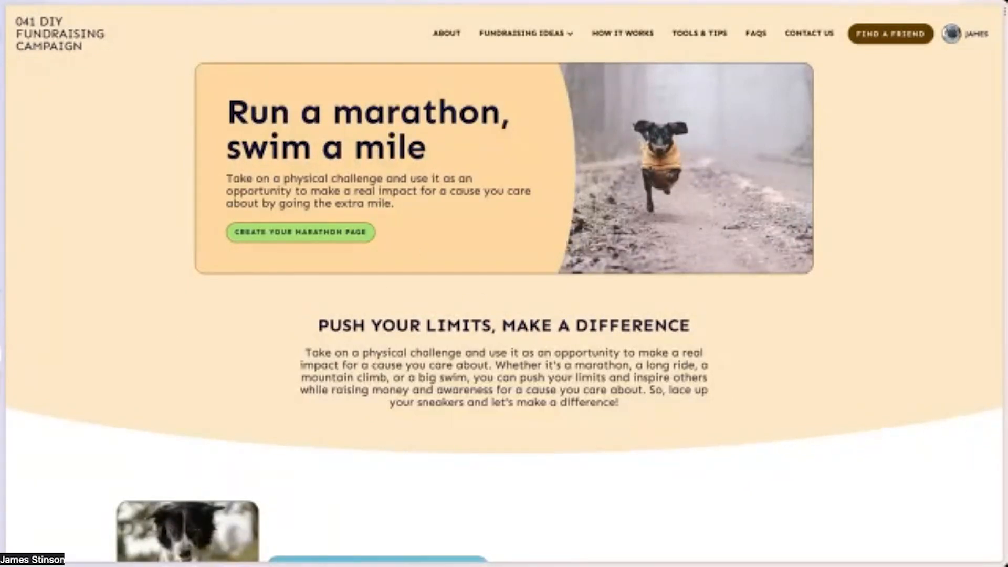
Open the campaign's Challenge | Go the extra mile page in the page editor and review its content.
key("ctrl+Tab")
left_click(34, 109)
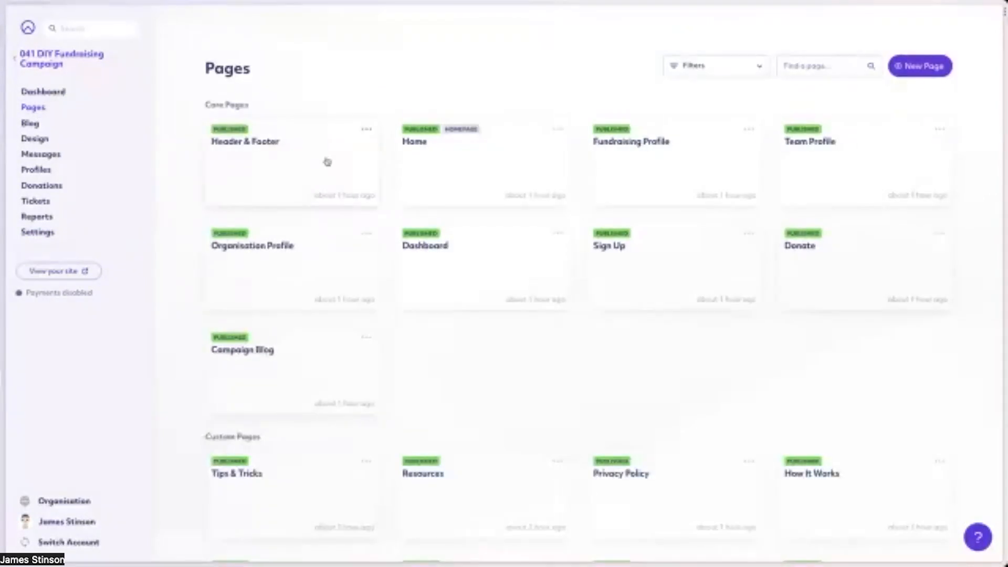
scroll(567, 364, "down", 7)
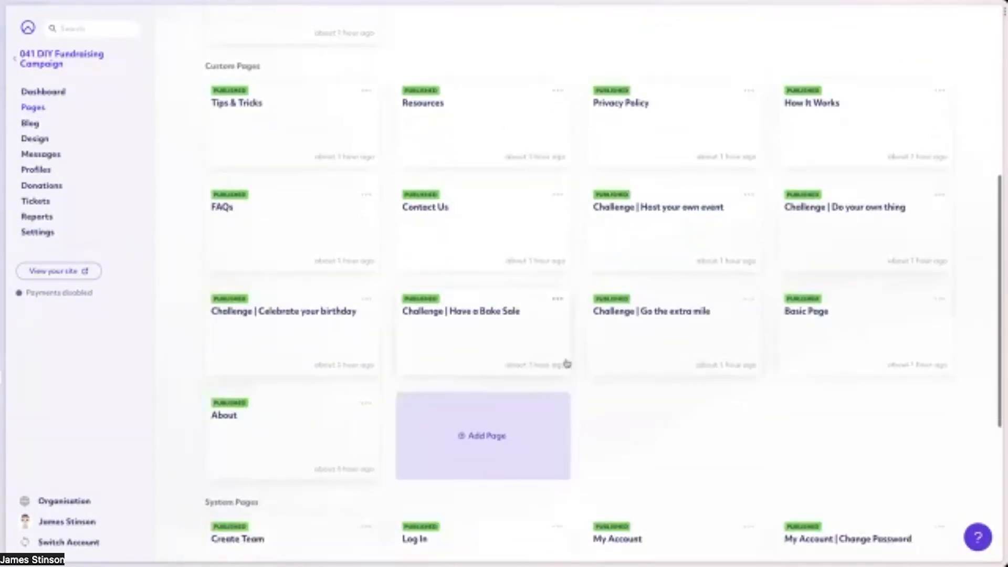
left_click(671, 341)
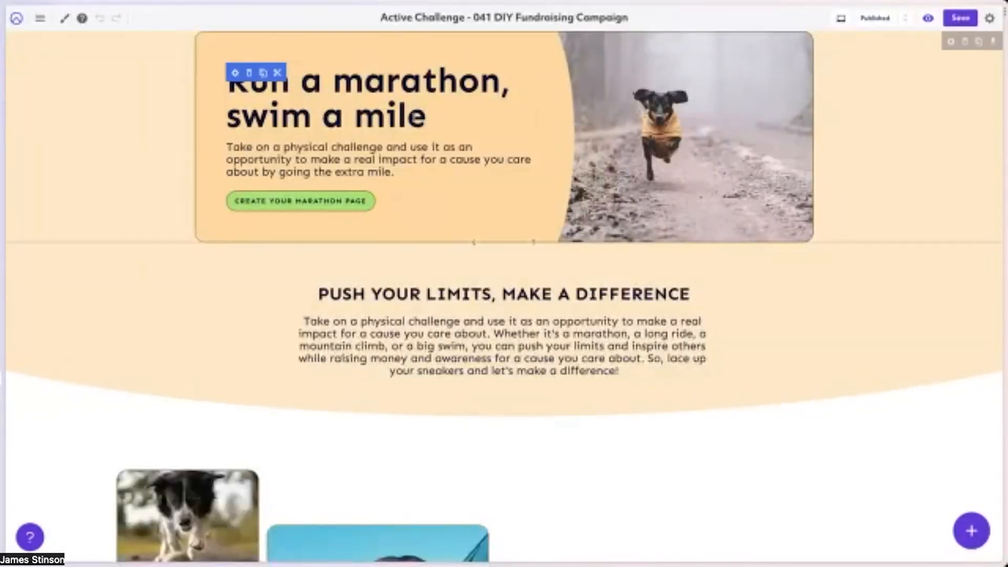
scroll(486, 357, "down", 5)
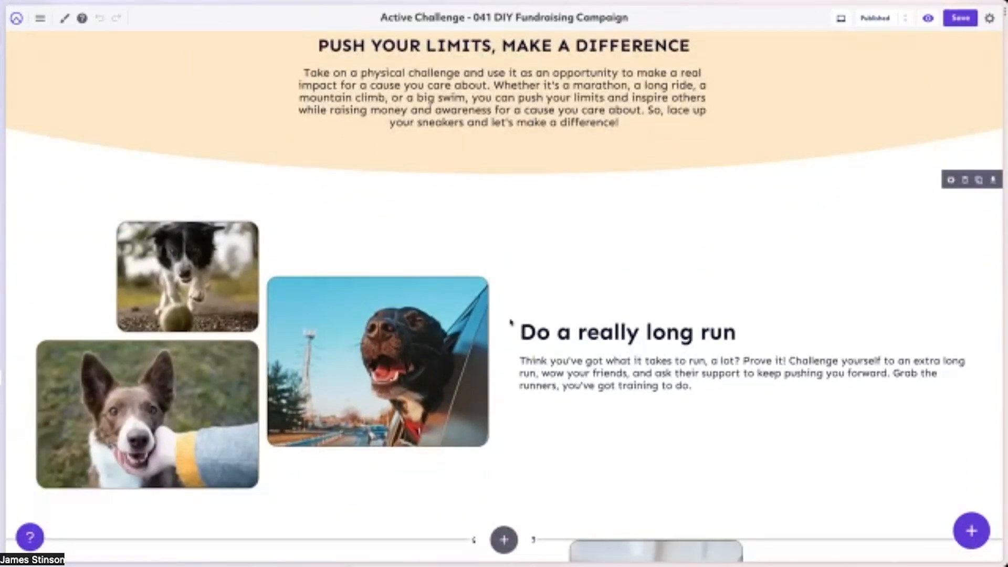
scroll(508, 322, "up", 5)
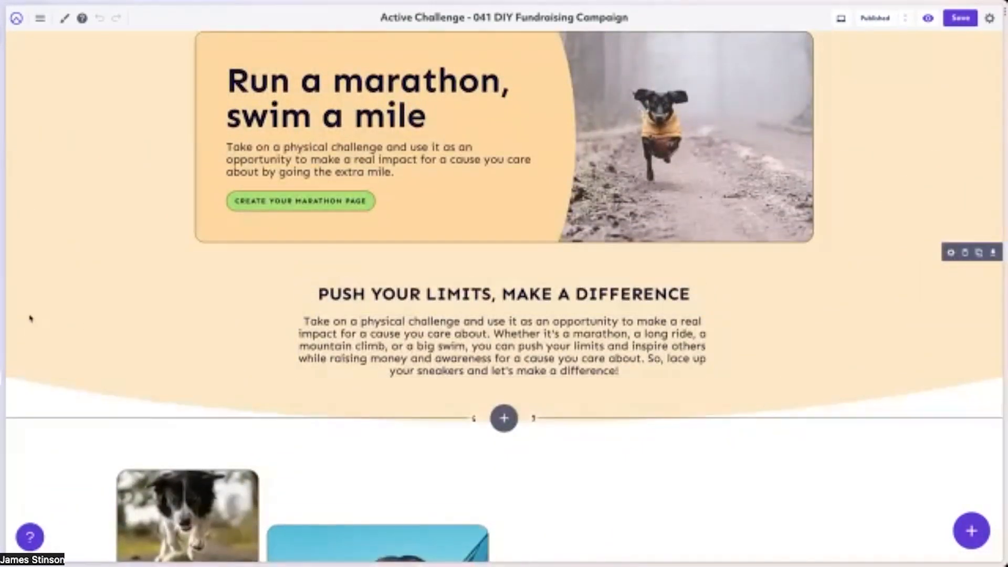
From the public home page, register for Run a Marathon, Swim a Mile and continue to the personal details stage.
left_click(928, 18)
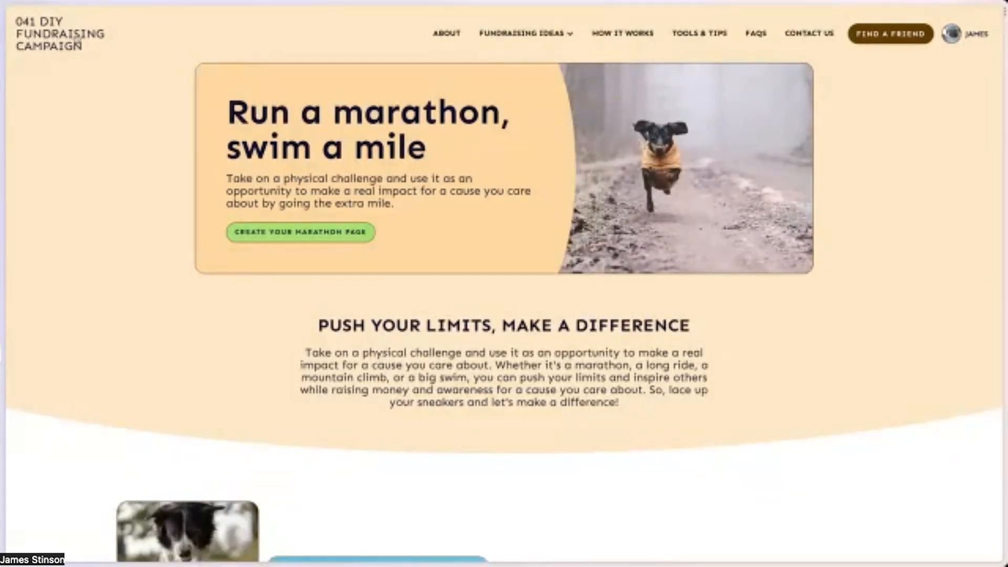
left_click(42, 46)
scroll(556, 429, "down", 10)
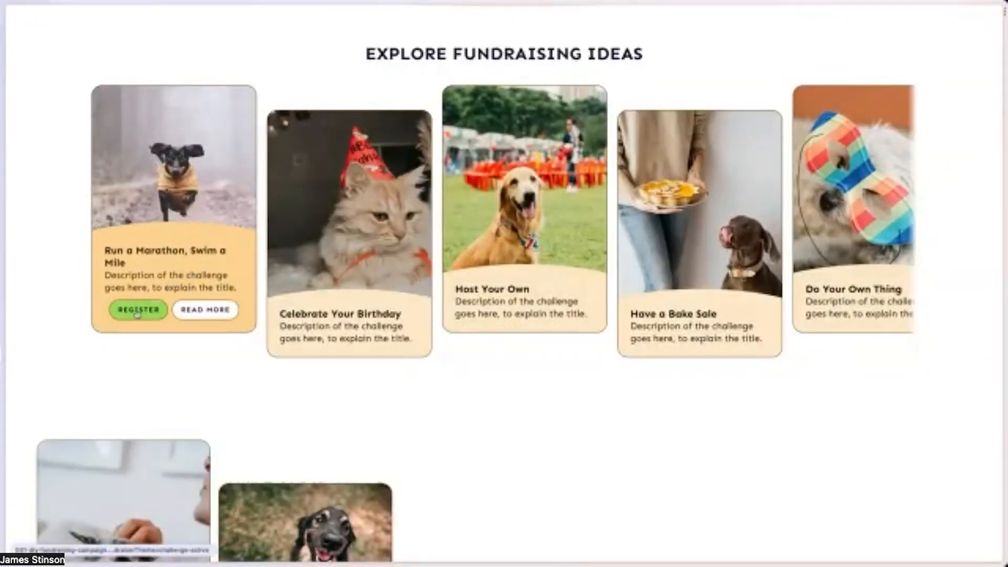
left_click(137, 311)
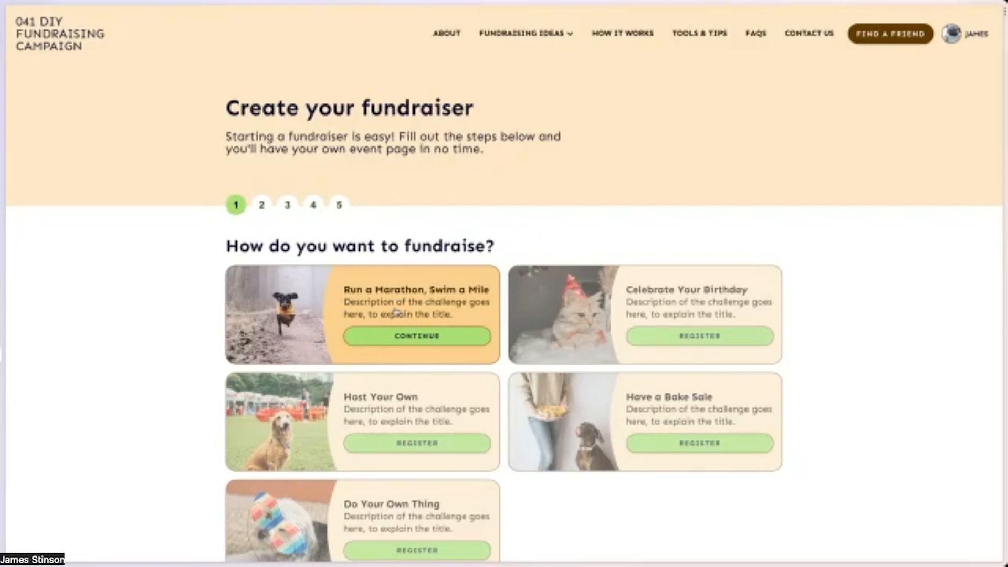
left_click(414, 339)
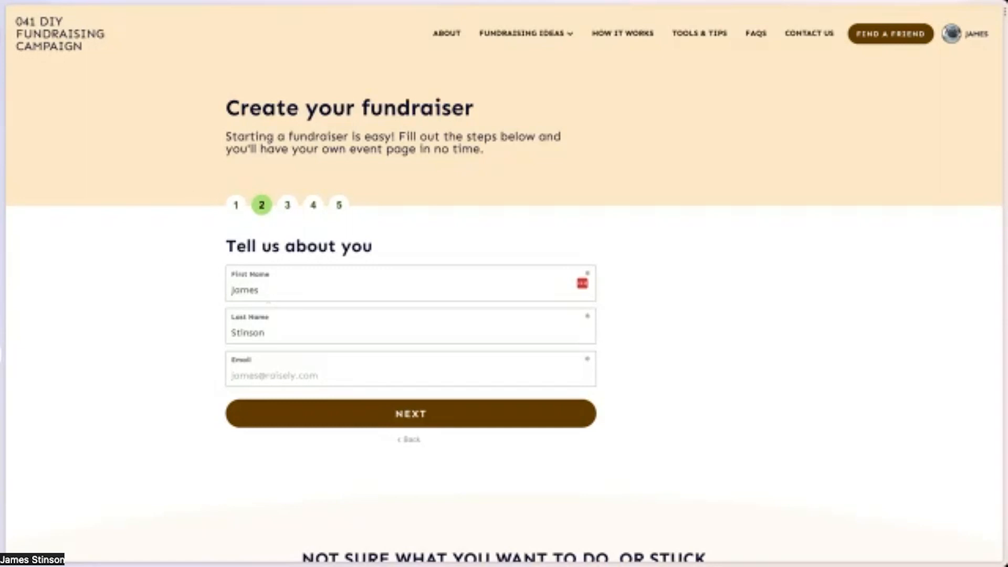
Leave the page editor for the DIY Fundraising settings and open the Run a Marathon, Swim a Mile theme.
key("ctrl+Tab")
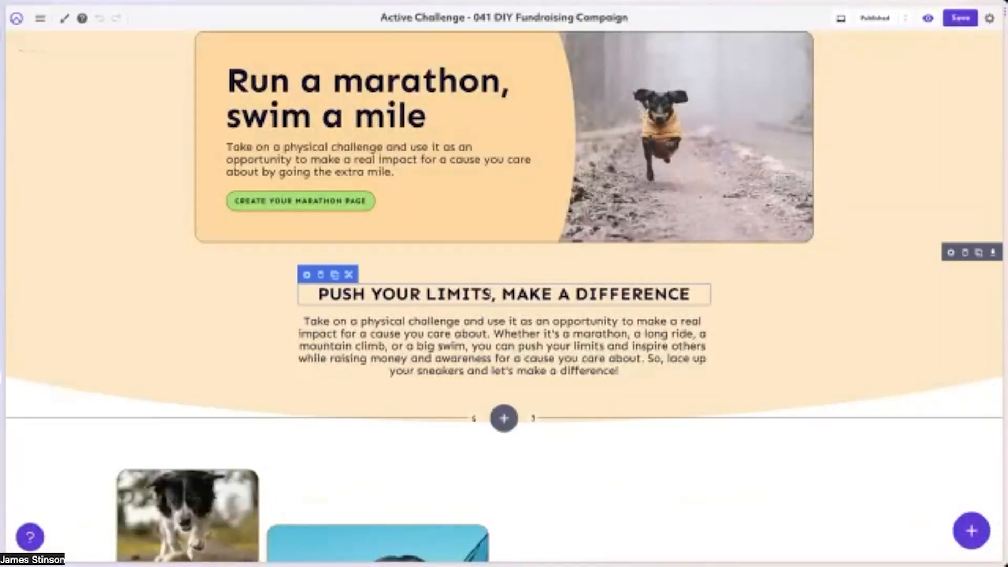
key("ctrl+Tab")
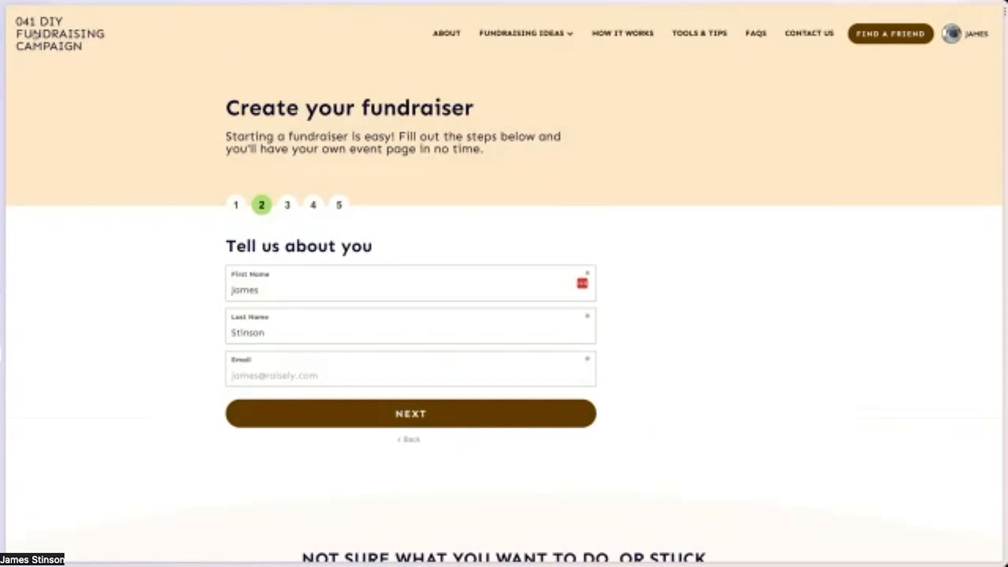
key("ctrl+Tab")
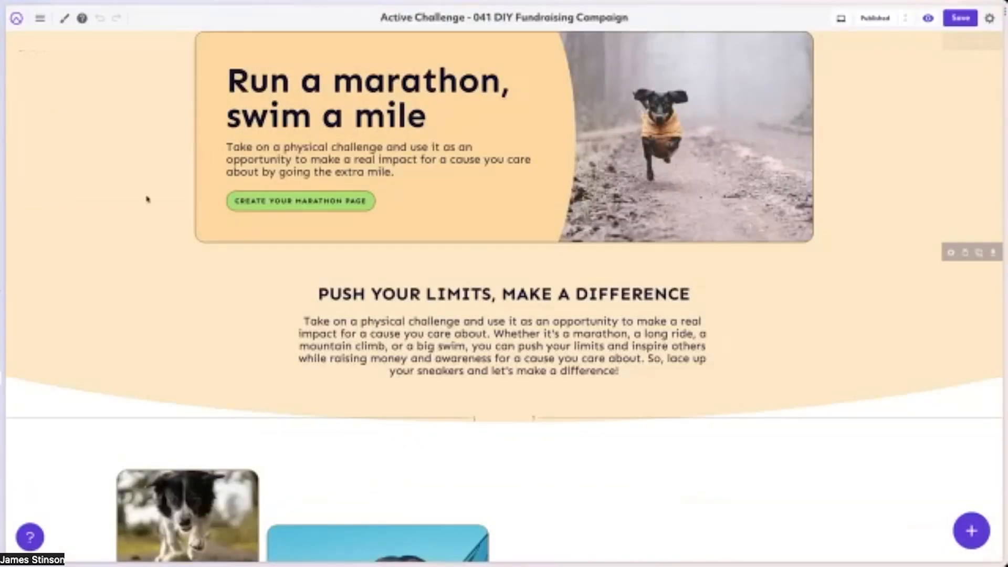
left_click(15, 22)
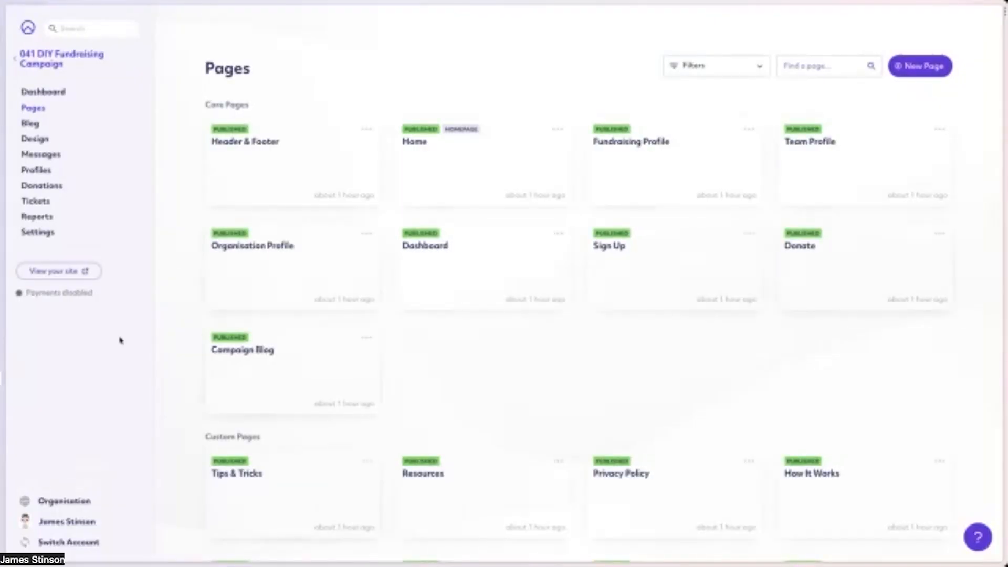
left_click(46, 232)
scroll(298, 372, "down", 6)
left_click(338, 500)
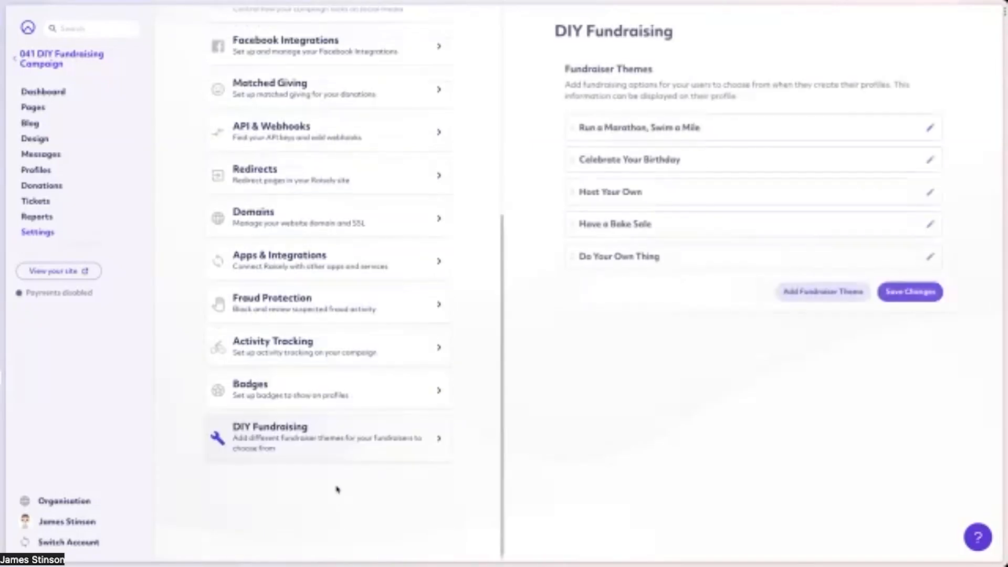
left_click(742, 129)
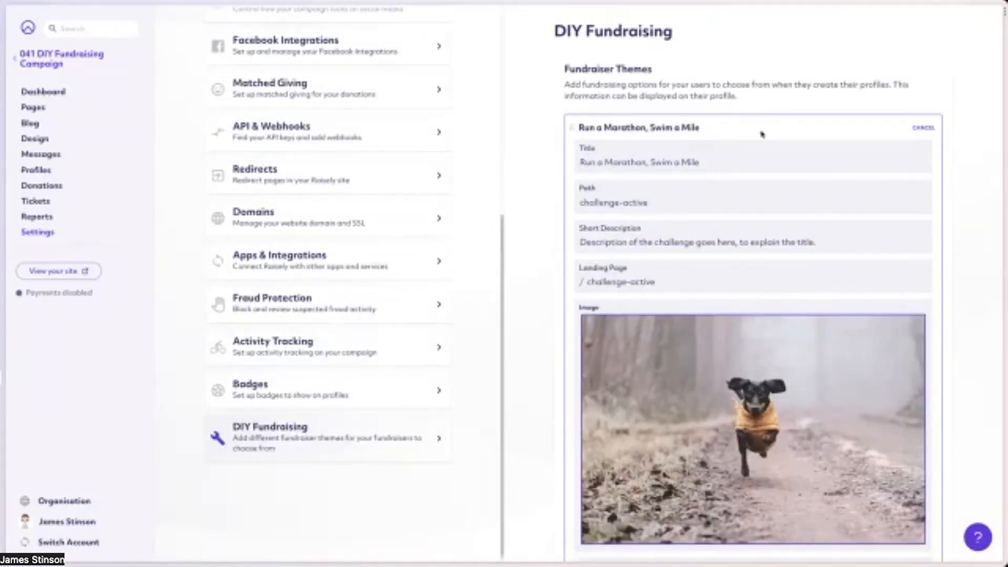
Review the theme's fields and highlight its landing page path, challenge-active.
scroll(749, 247, "down", 2)
mouse_move(749, 249)
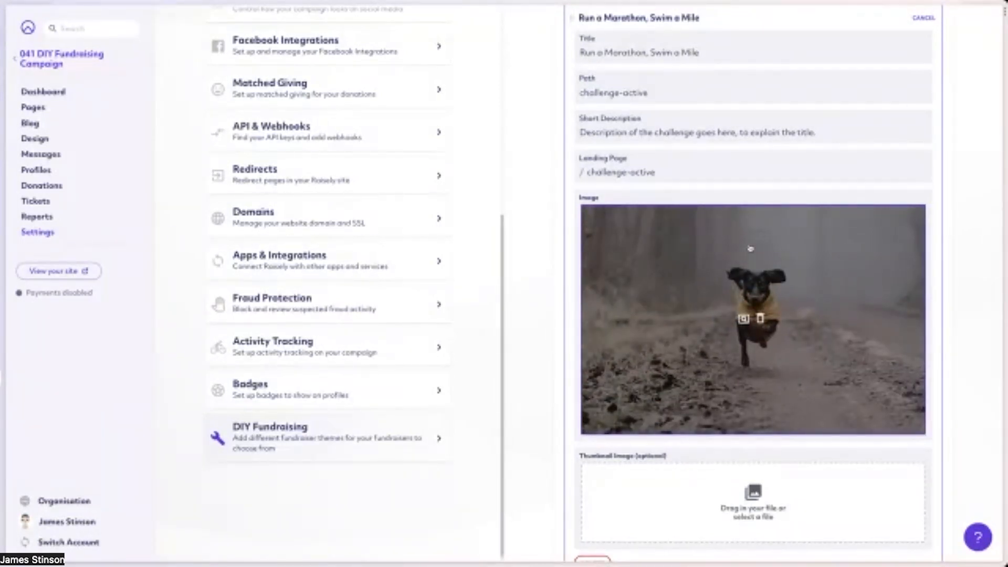
left_click_drag(587, 172, 670, 172)
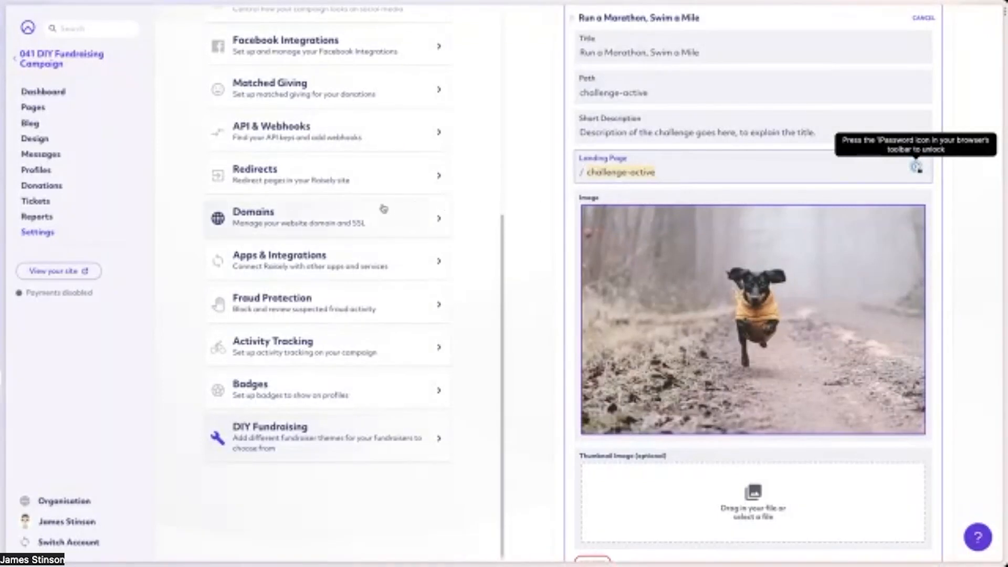
Open the campaign's Home page in the page editor and show the settings of its Explore Fundraising Ideas block.
scroll(342, 210, "up", 6)
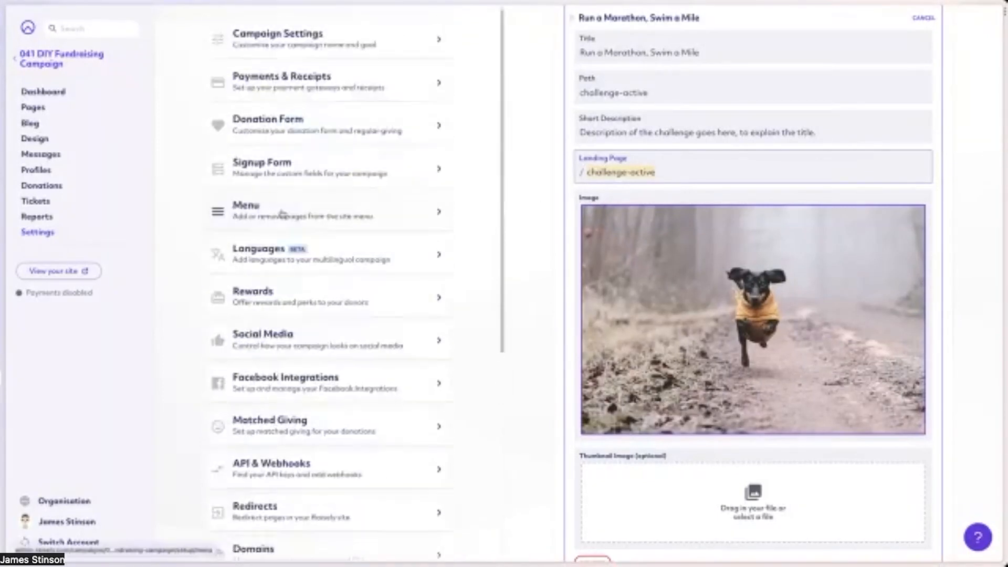
left_click(40, 110)
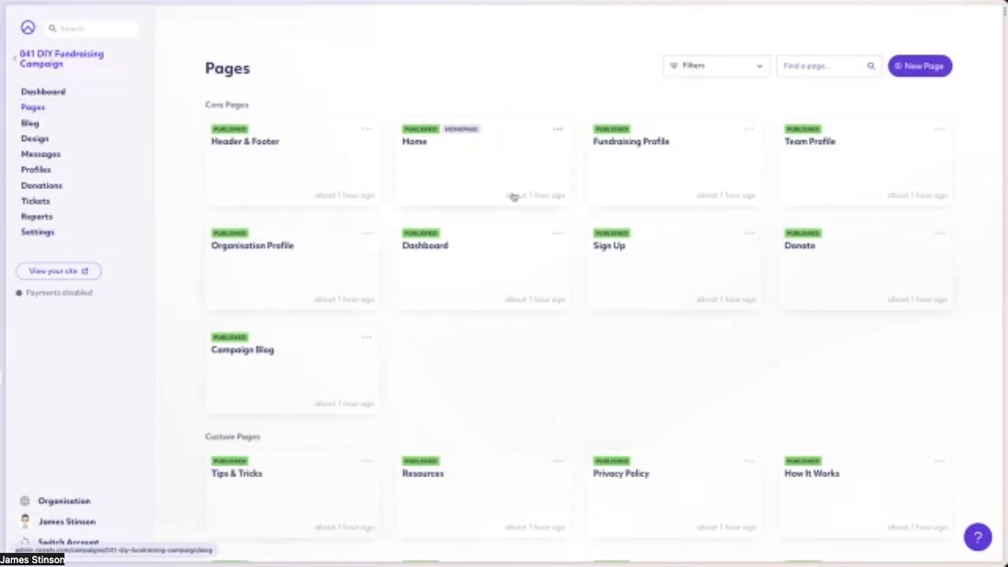
left_click(498, 176)
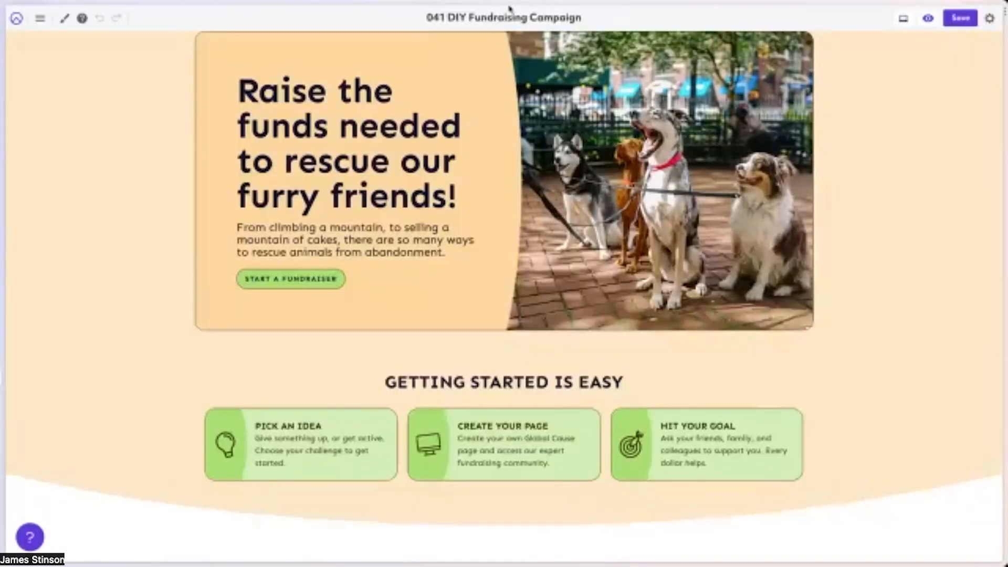
scroll(502, 245, "down", 5)
scroll(502, 245, "down", 4)
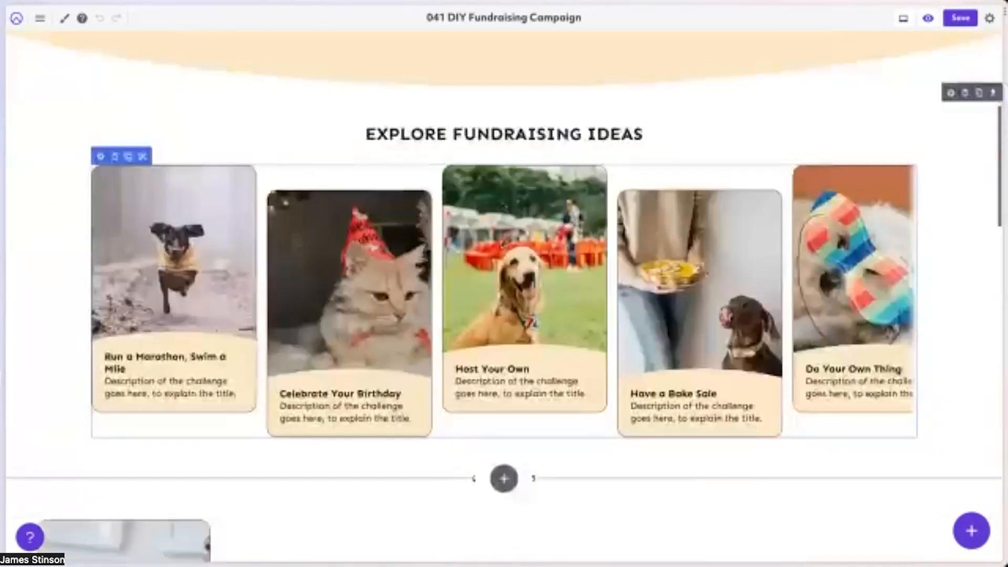
left_click(101, 140)
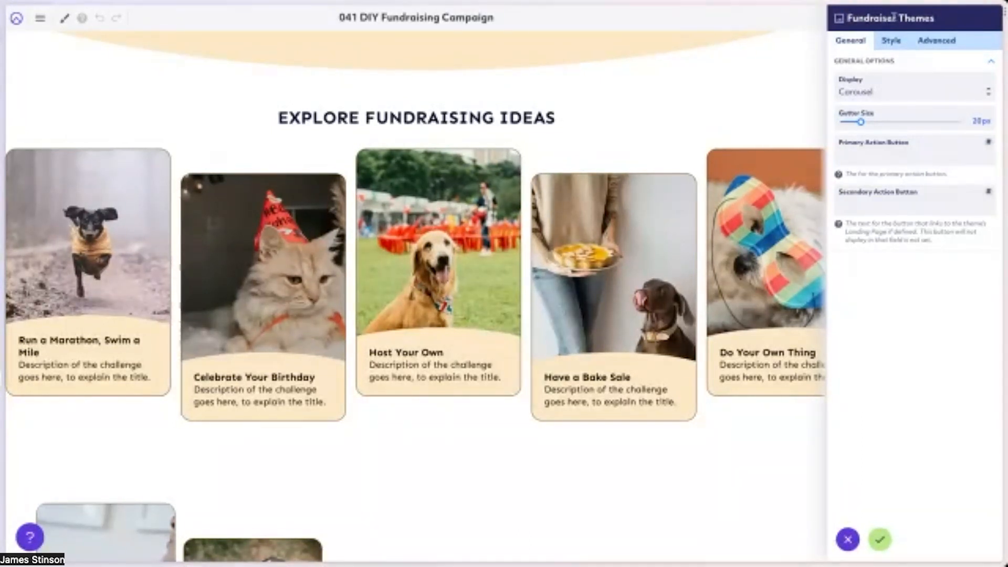
Try the Grid display for the Fundraiser Themes block, then switch it back to Carousel.
left_click(896, 96)
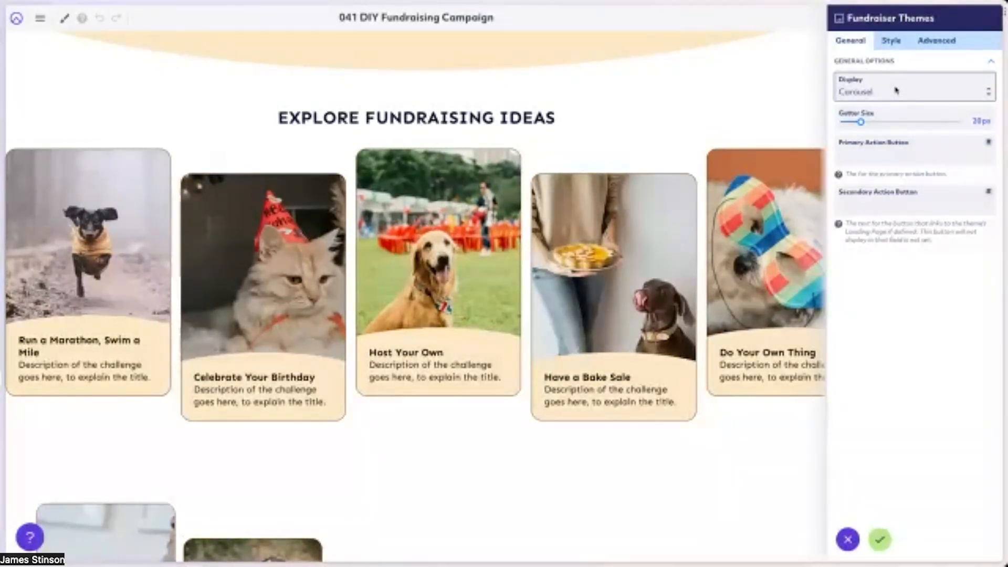
left_click(895, 90)
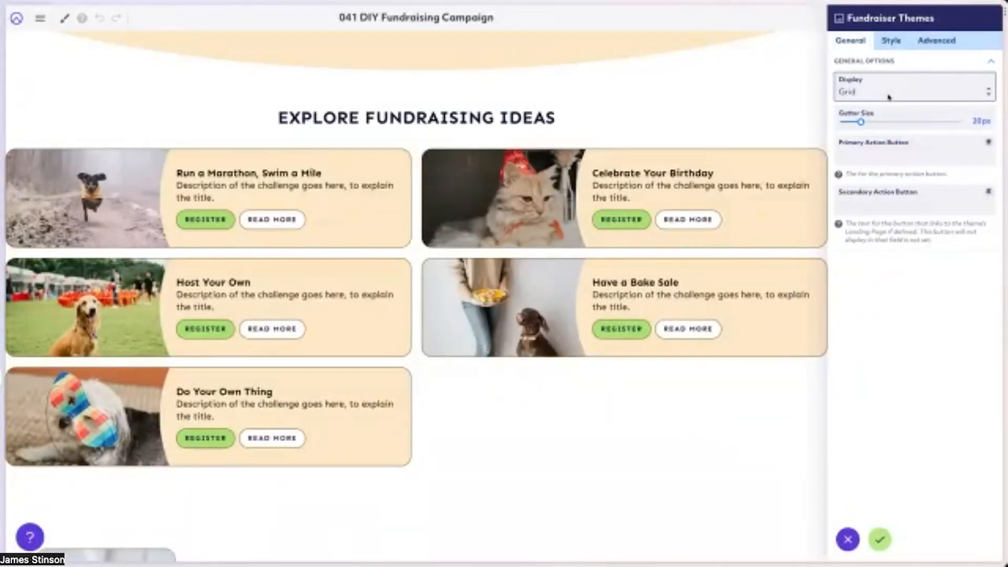
left_click(887, 106)
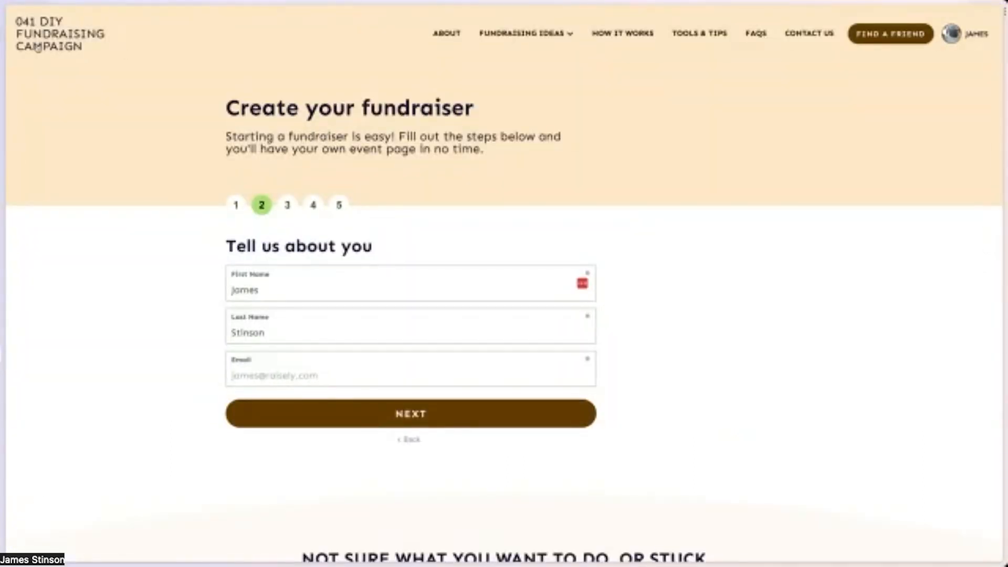
Compare the public home page's carousel with the Fundraiser Themes block's style, advanced and general settings, then apply the block settings.
left_click(38, 49)
scroll(392, 338, "down", 10)
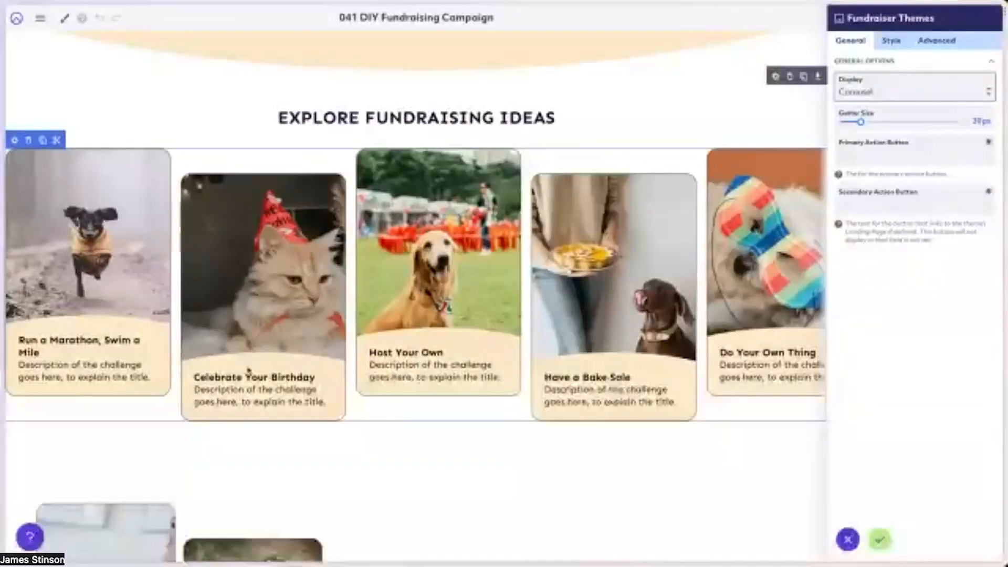
left_click(892, 45)
left_click(921, 43)
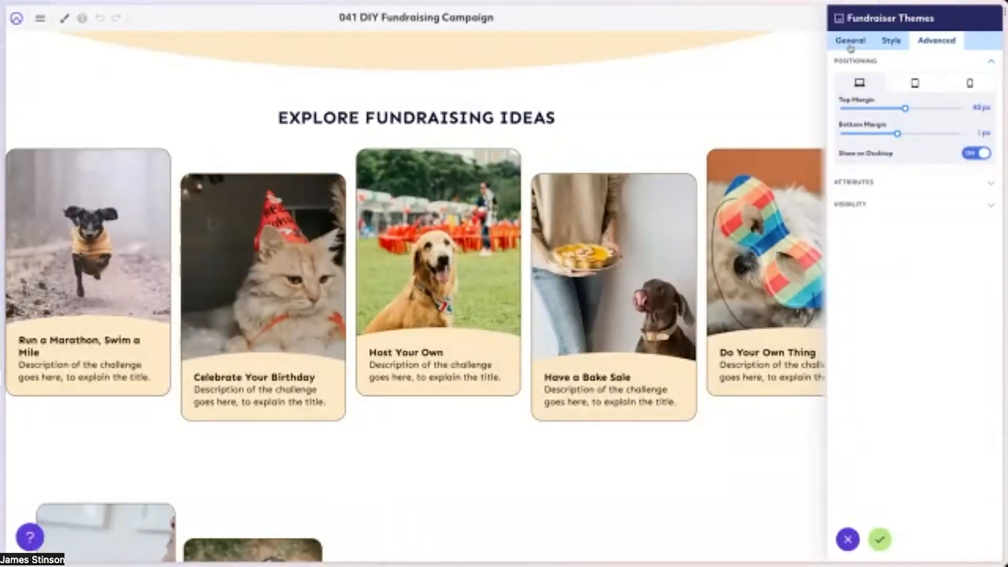
left_click(851, 47)
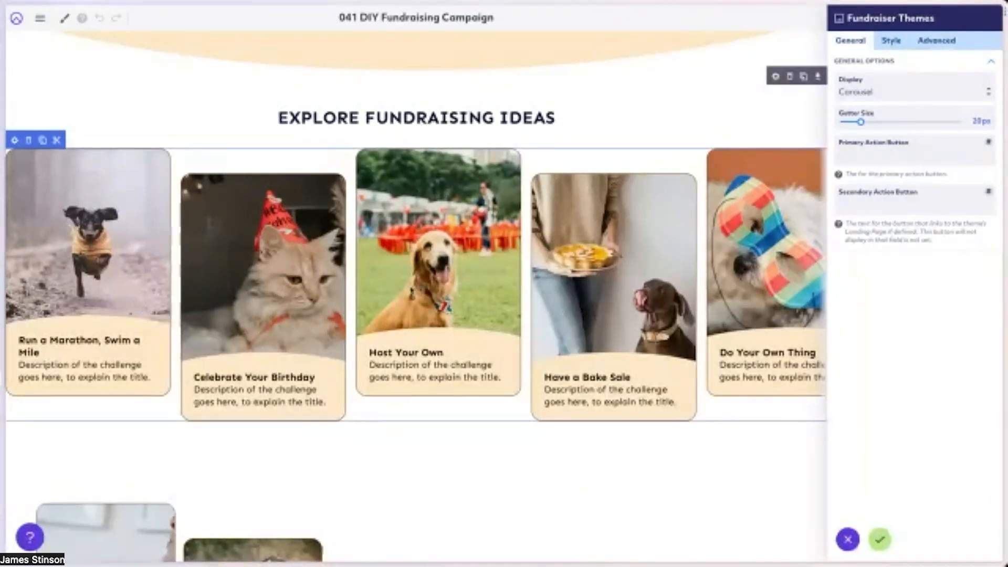
left_click(878, 541)
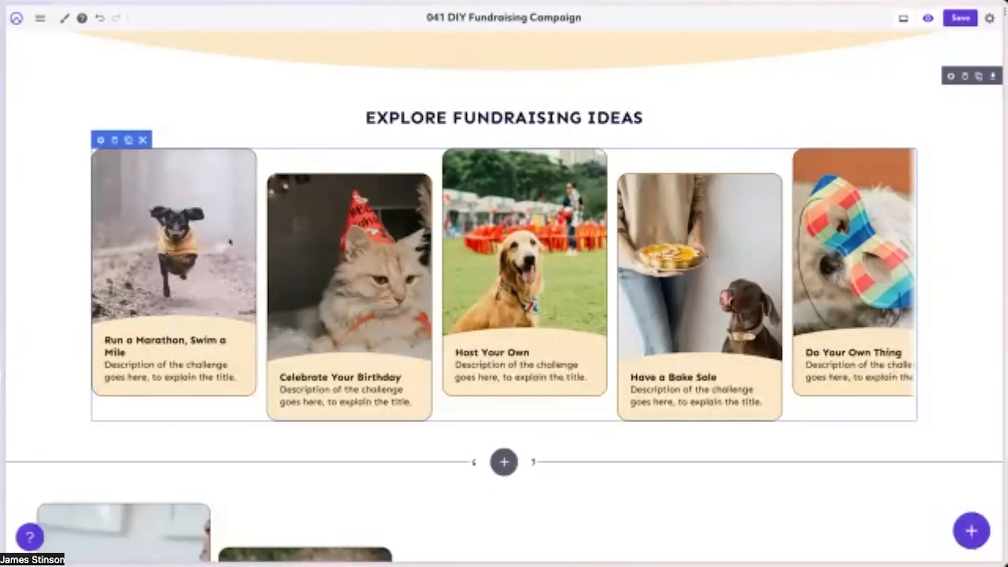
Review the settings of the photo gallery beside the achievement figures, then close them without changes.
scroll(420, 266, "down", 2)
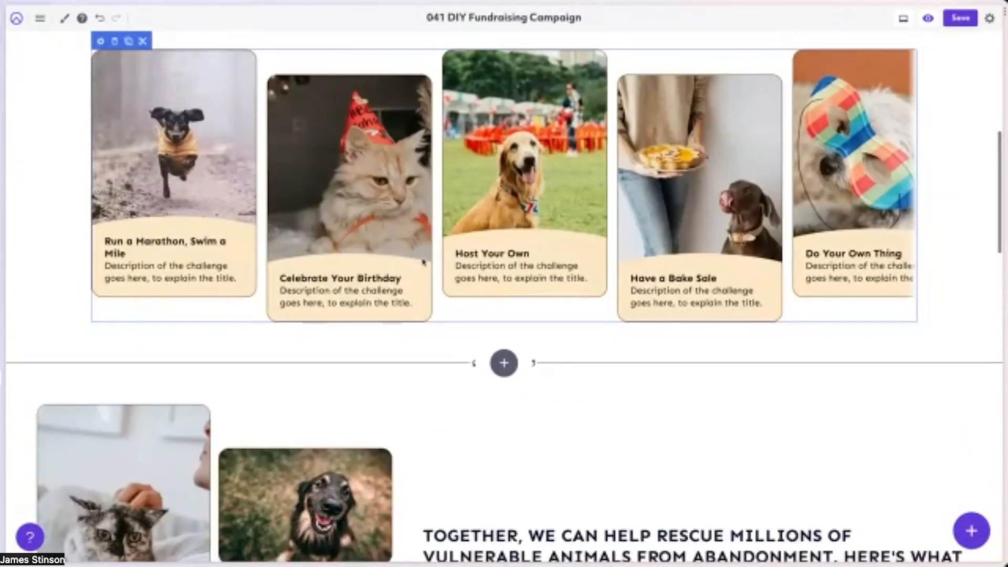
scroll(423, 261, "down", 5)
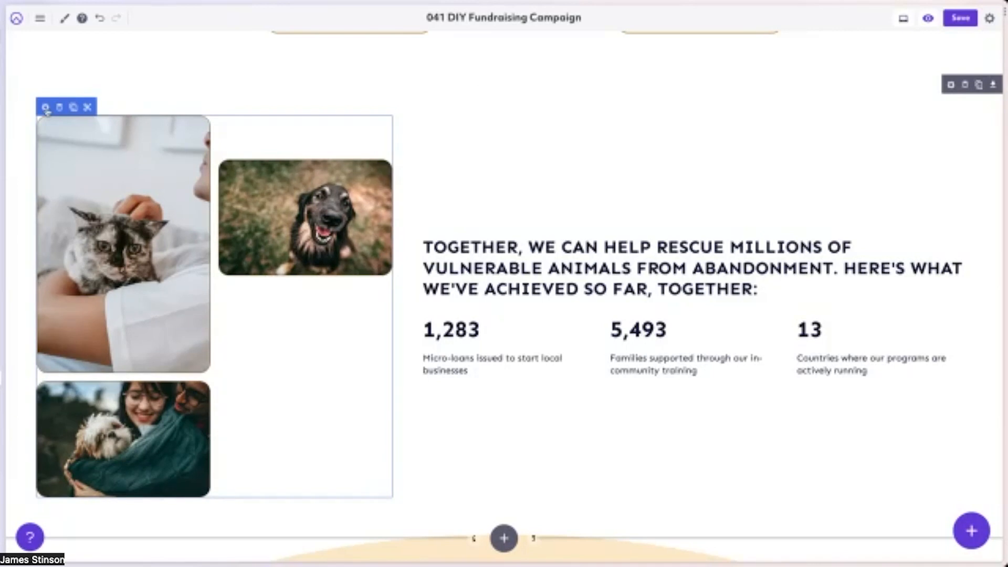
left_click(45, 107)
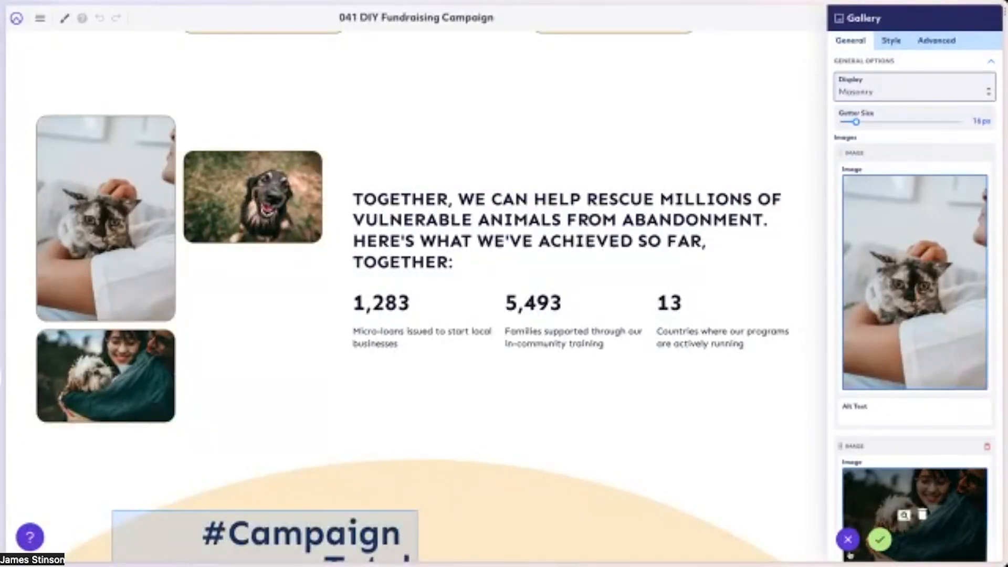
left_click(879, 539)
scroll(480, 139, "up", 4)
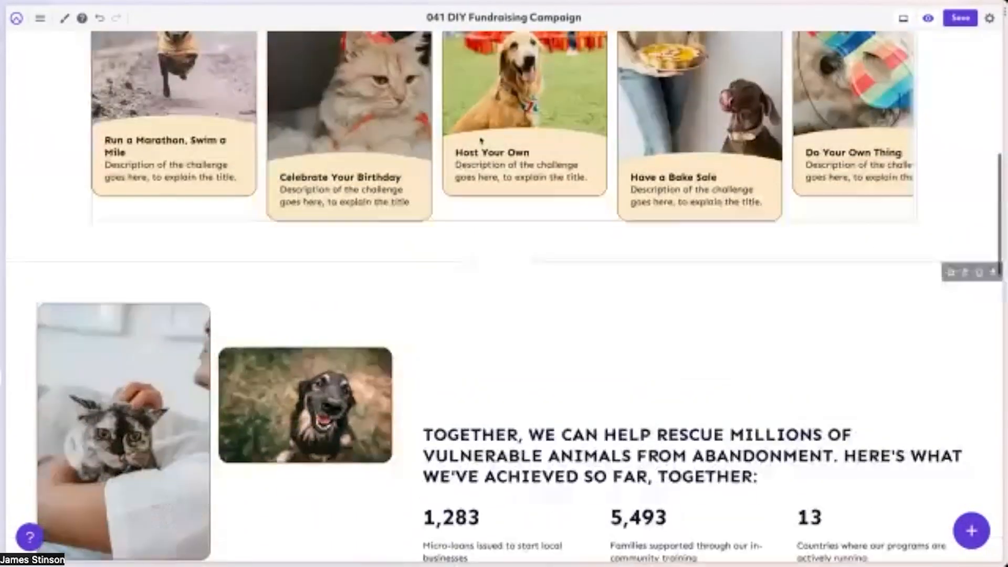
Add a new row below the fundraising ideas carousel and place a copy of the pet photo gallery in it.
left_click(504, 263)
scroll(499, 174, "down", 2)
left_click(495, 80)
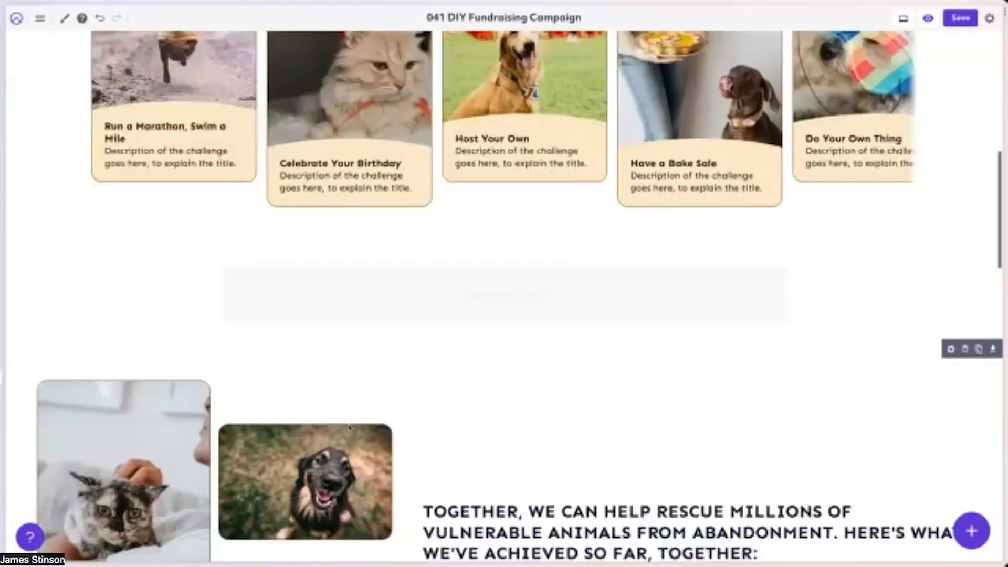
scroll(84, 330, "down", 2)
left_click_drag(84, 330, 534, 224)
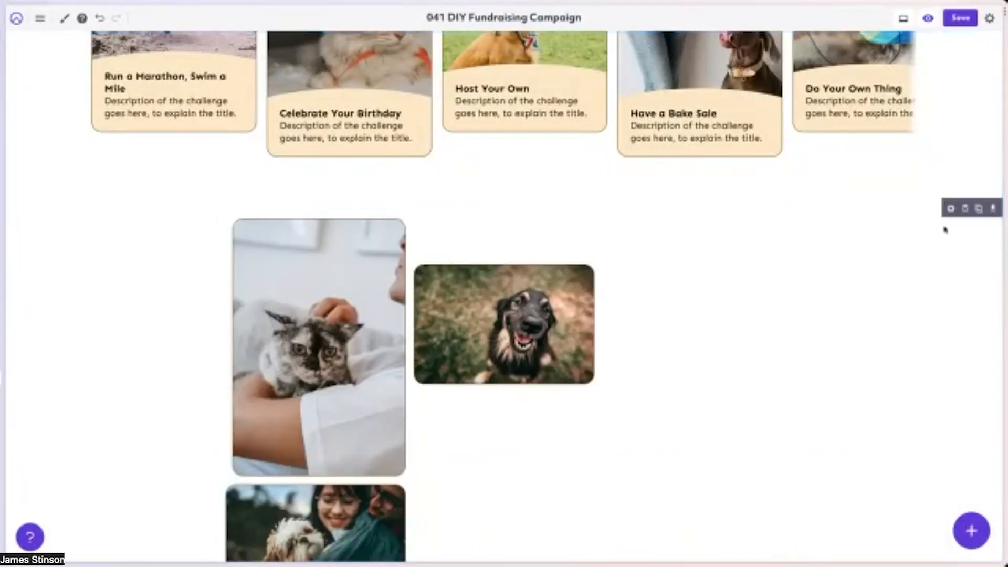
Give the new gallery row the custom class row--full-width and apply the row settings.
left_click(950, 209)
left_click(948, 41)
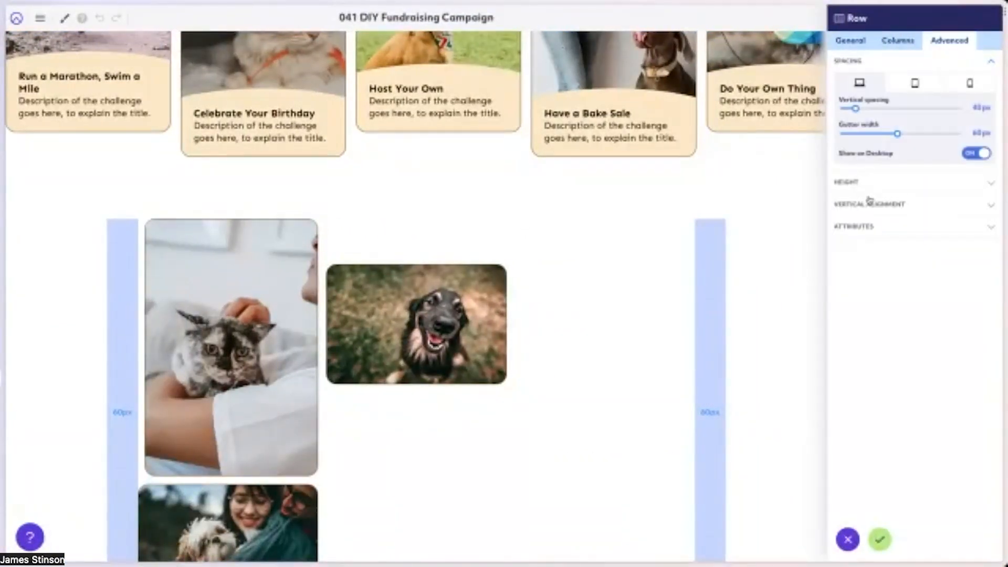
left_click(870, 226)
left_click(888, 162)
type("row--")
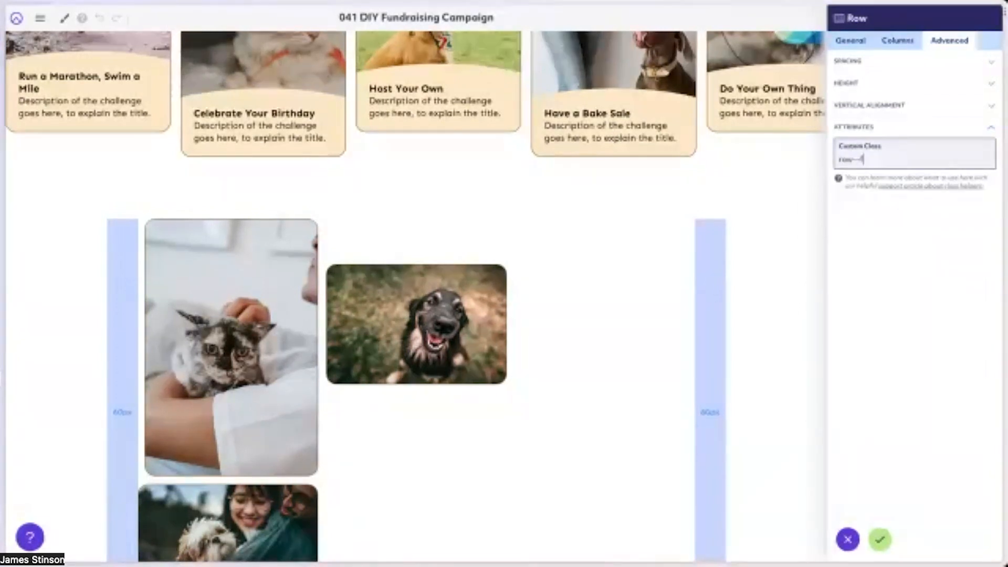
type("full-width")
left_click(879, 539)
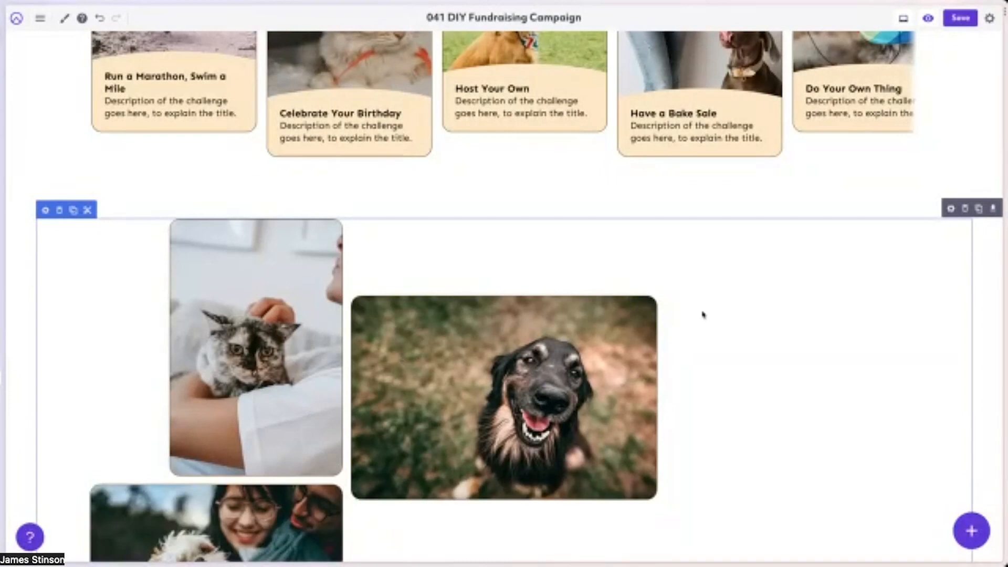
Add the photo of the pug lying by the fountain from the media library to the full-width gallery.
scroll(702, 313, "down", 2)
scroll(784, 265, "down", 1)
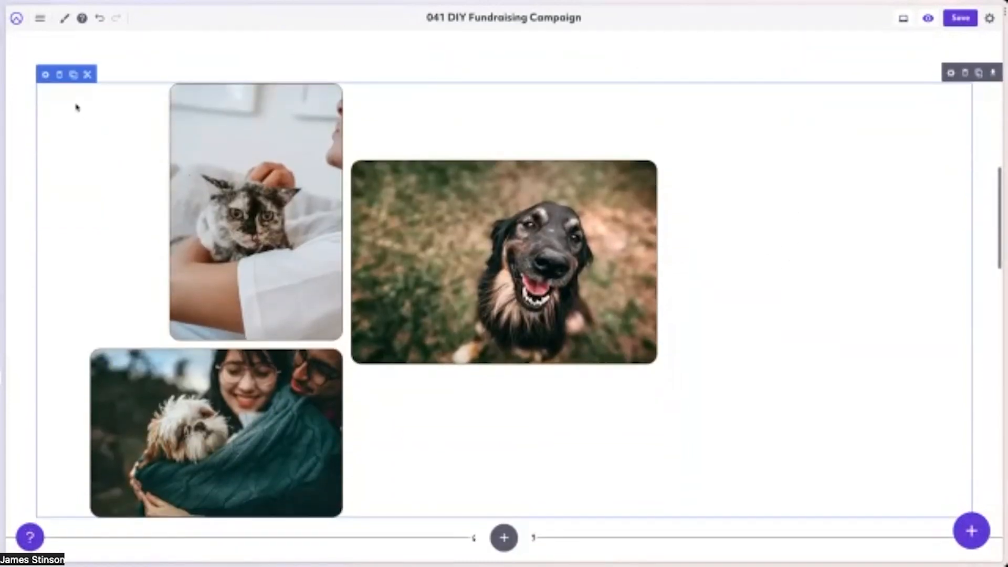
left_click(45, 73)
scroll(936, 277, "down", 5)
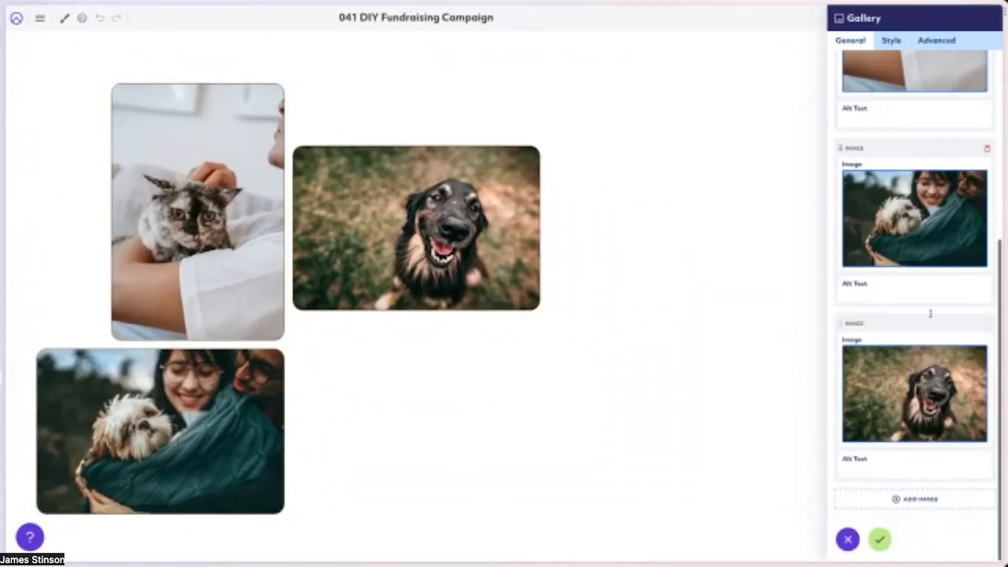
left_click(912, 499)
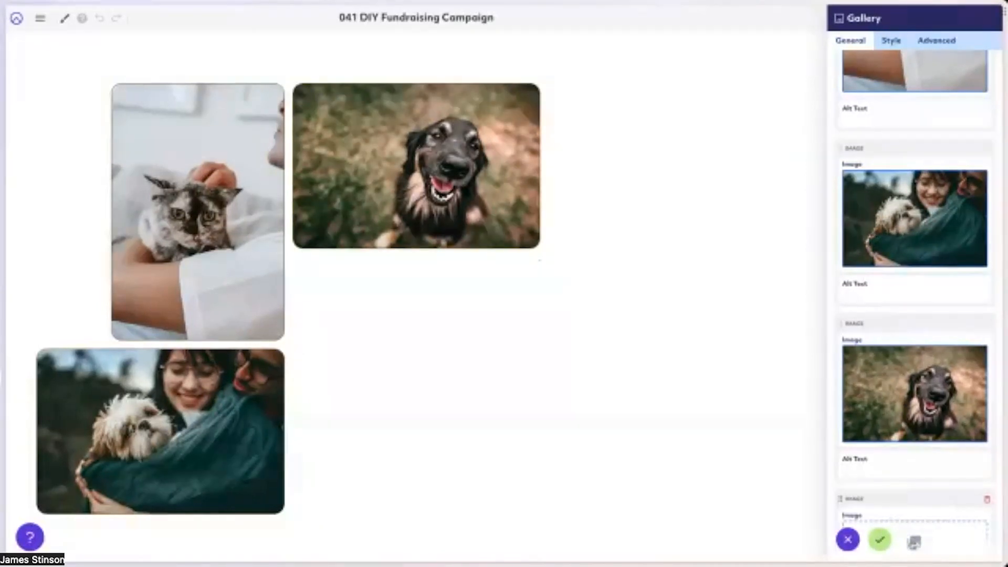
left_click(914, 542)
scroll(530, 416, "down", 5)
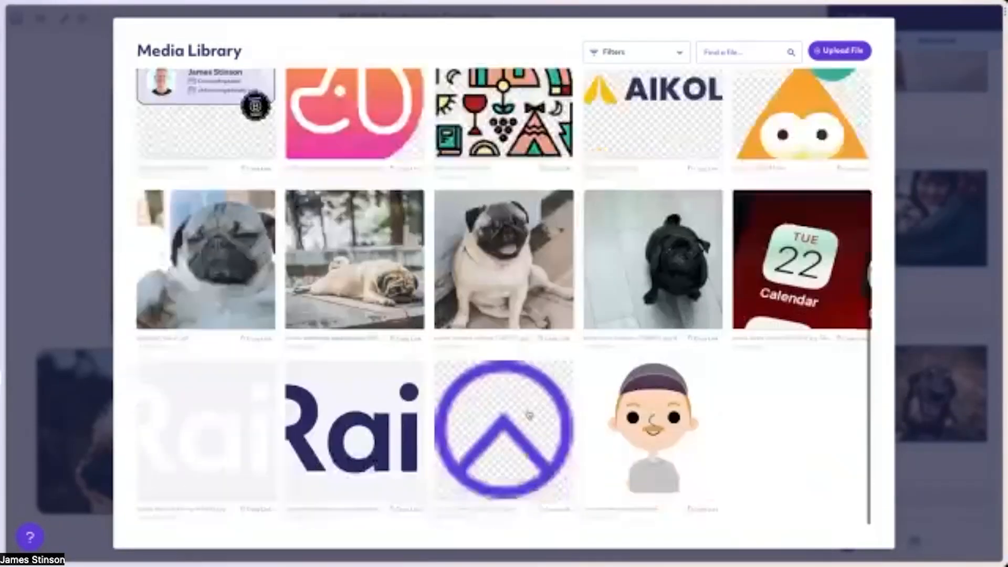
left_click(354, 259)
Add the sitting pug photo from the media library to the gallery, apply the settings and save the page.
scroll(903, 420, "down", 5)
left_click(916, 501)
left_click(914, 541)
scroll(498, 305, "down", 5)
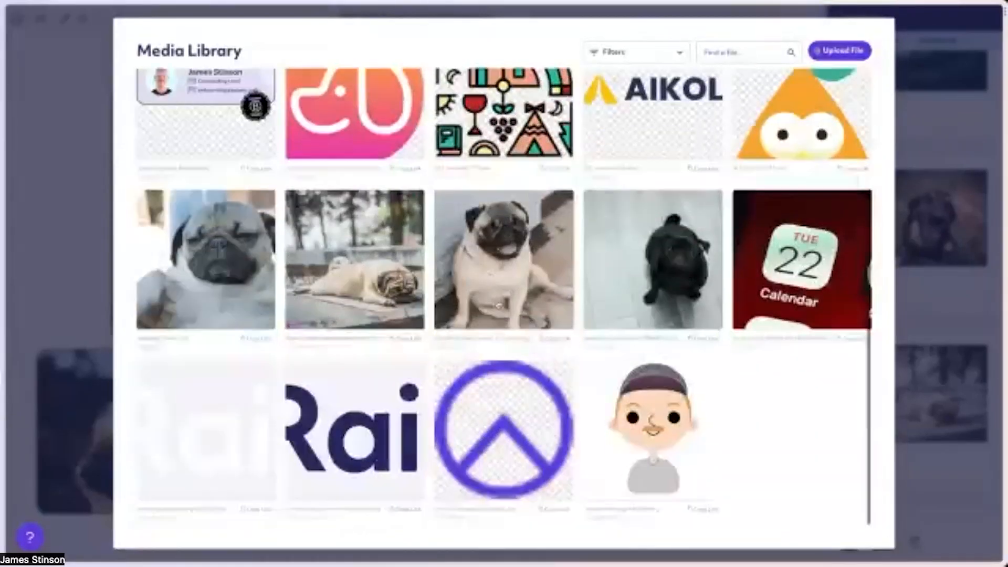
left_click(498, 305)
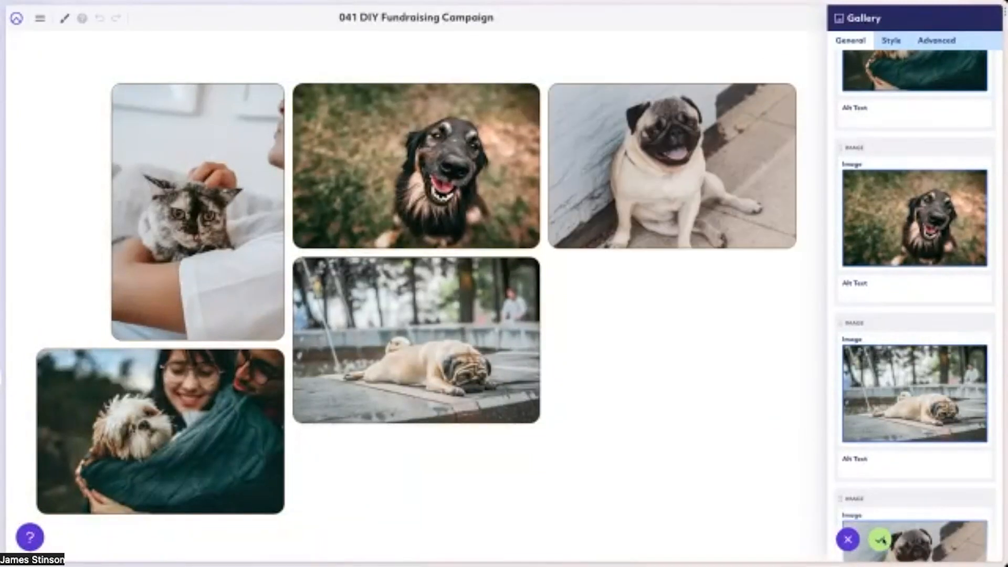
left_click(880, 539)
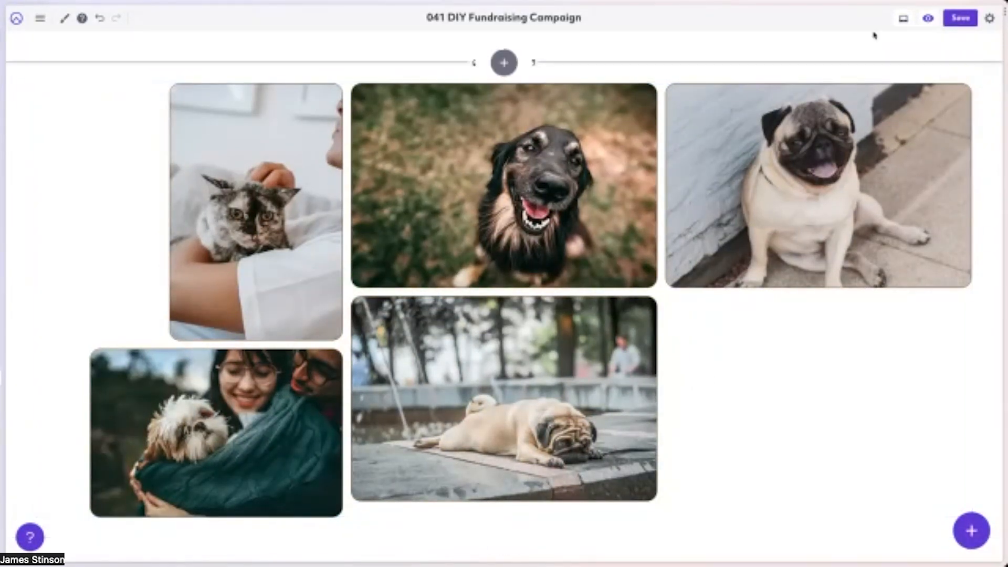
left_click(961, 20)
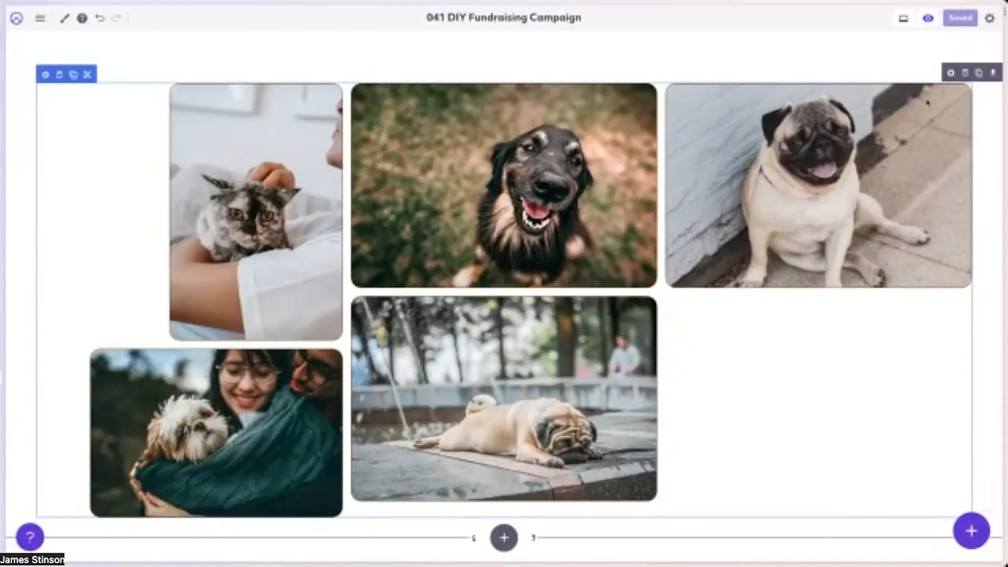
Review the custom class in the gallery row's advanced attributes, then close the row settings.
left_click(951, 73)
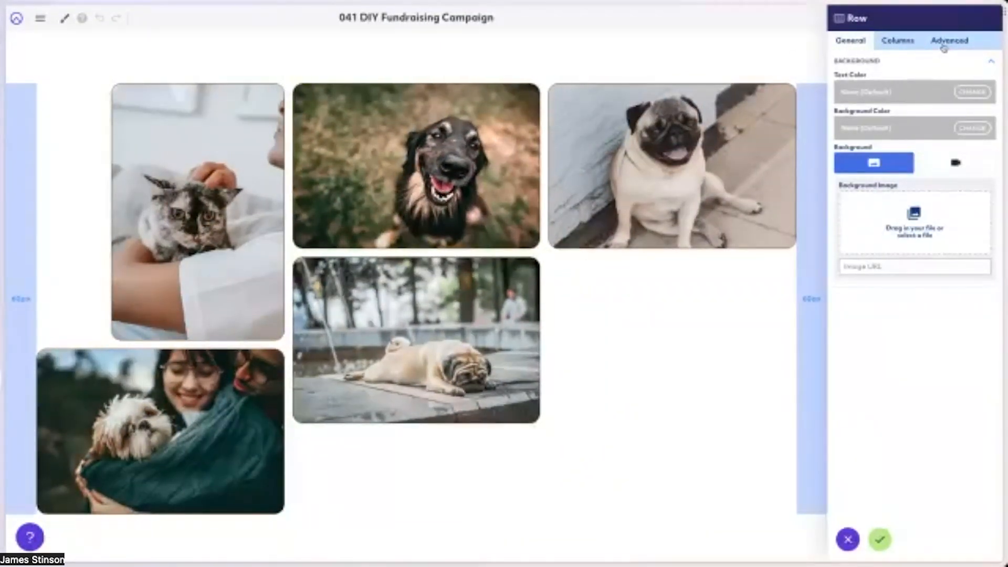
left_click(887, 228)
left_click_drag(839, 160, 915, 157)
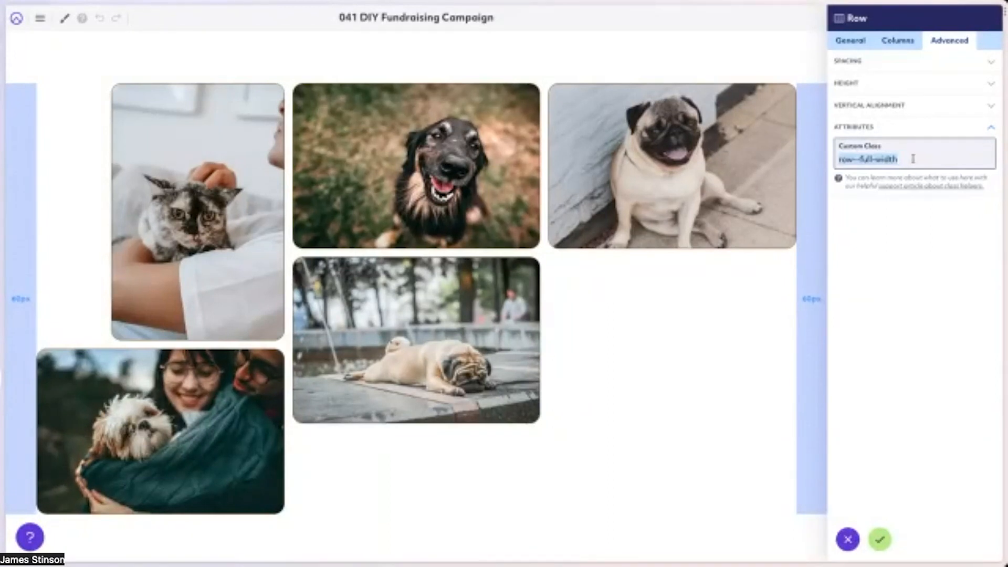
left_click(880, 539)
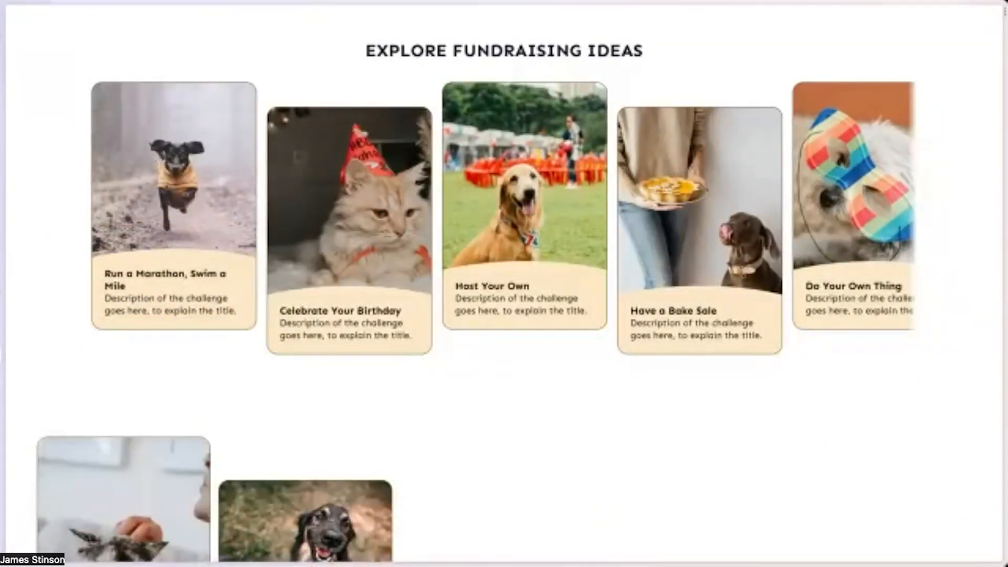
Reload the public home page and check how the full-width gallery looks there.
key("super+r")
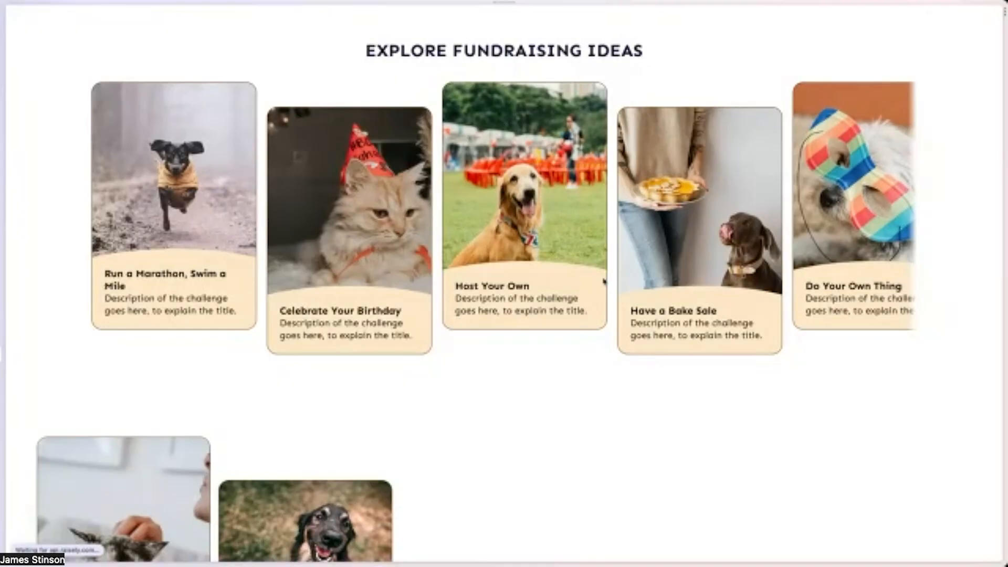
scroll(571, 290, "down", 10)
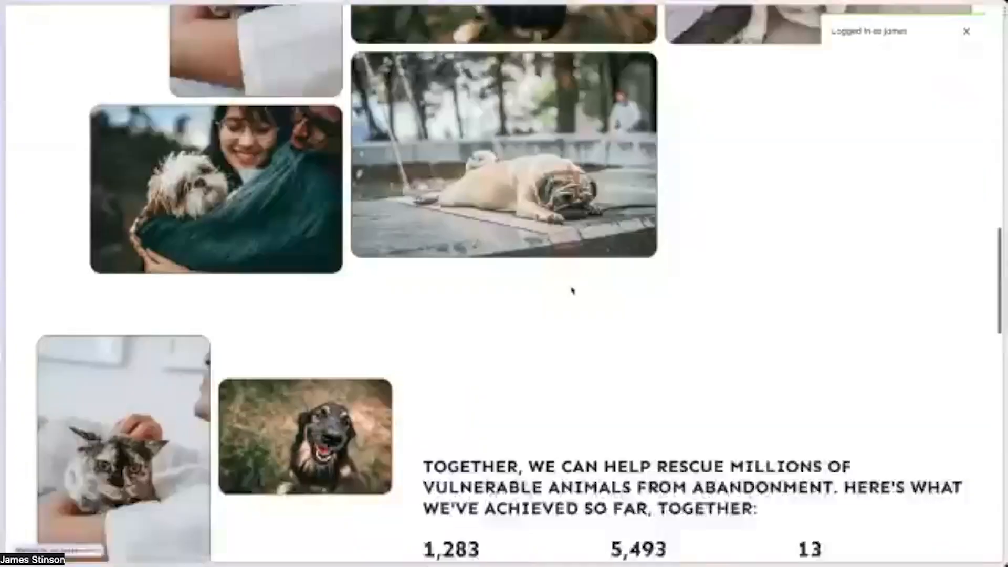
scroll(572, 291, "up", 5)
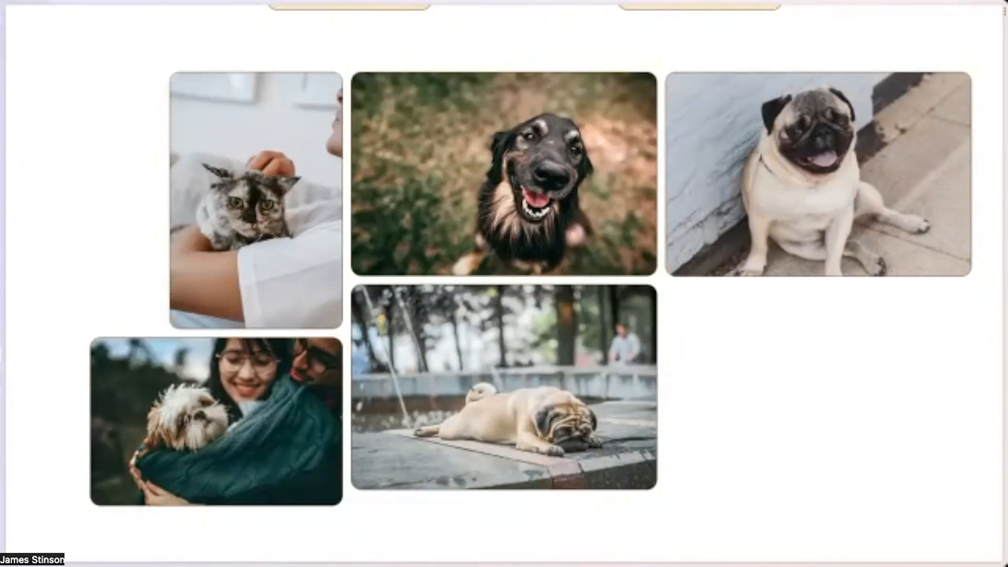
Return to the page editor and delete the full-width gallery row.
key("Escape")
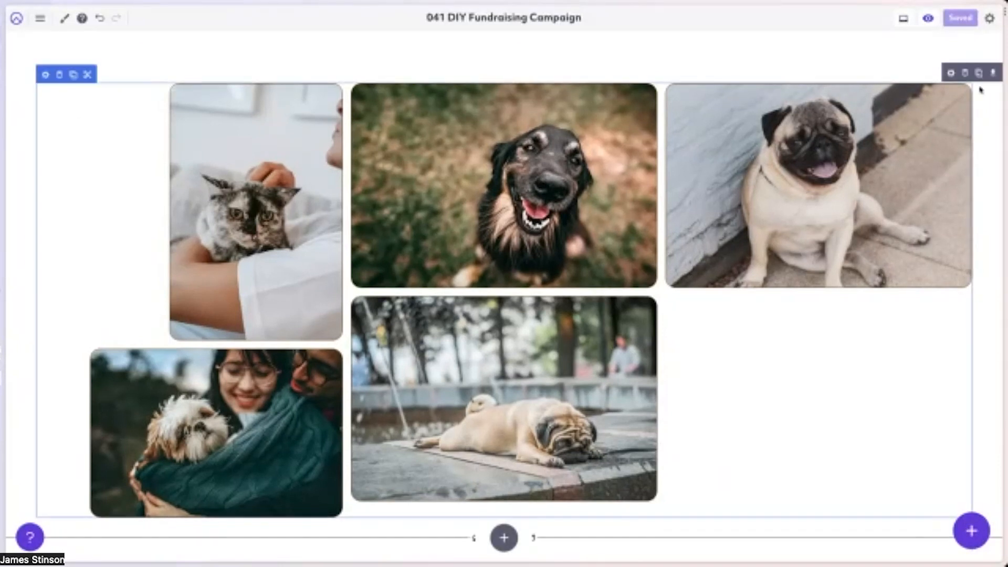
left_click(965, 75)
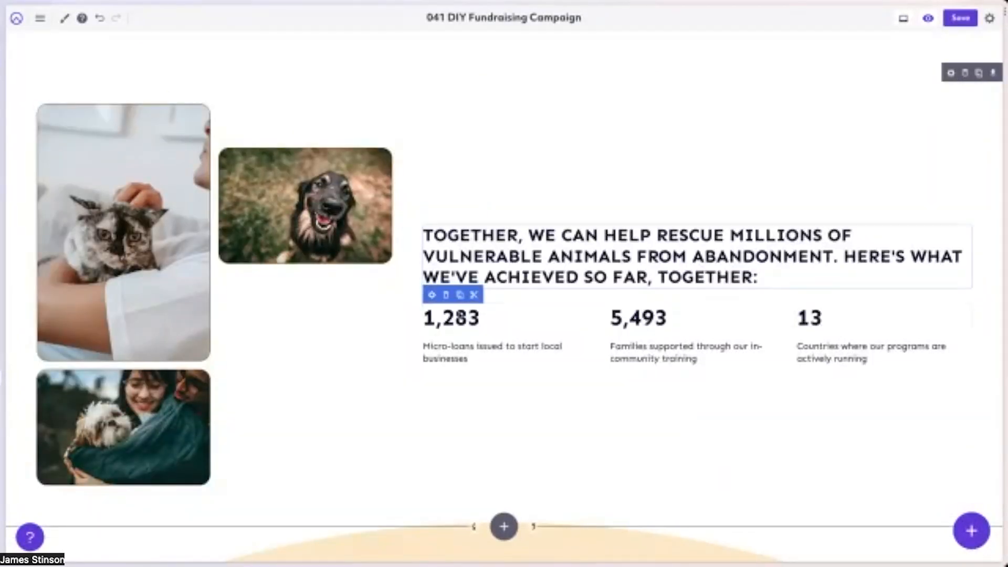
Review the settings of the achievements Statistics Grid and of the Rewards icon block without changing either.
left_click(431, 295)
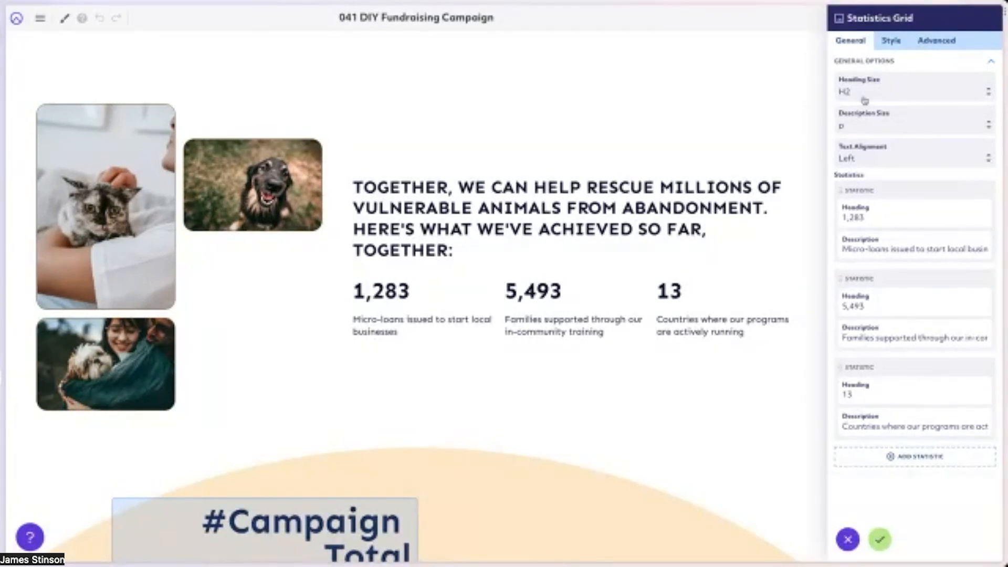
left_click(880, 540)
scroll(620, 342, "down", 10)
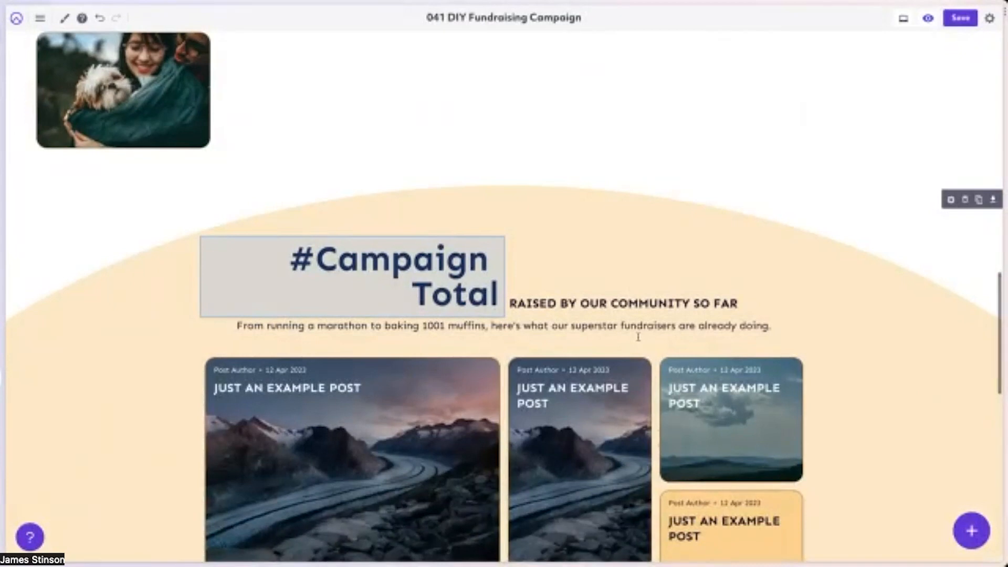
scroll(637, 340, "down", 8)
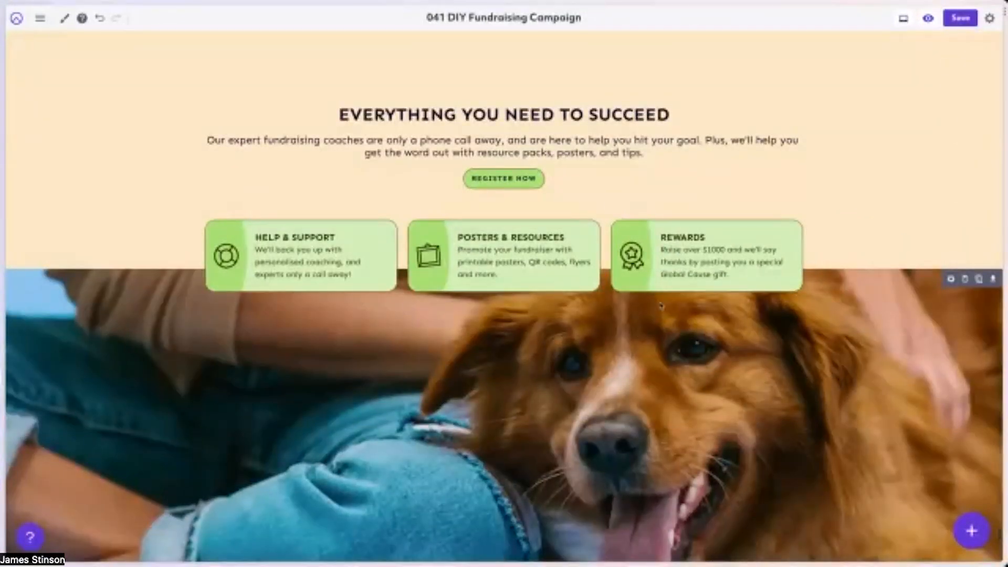
left_click(621, 211)
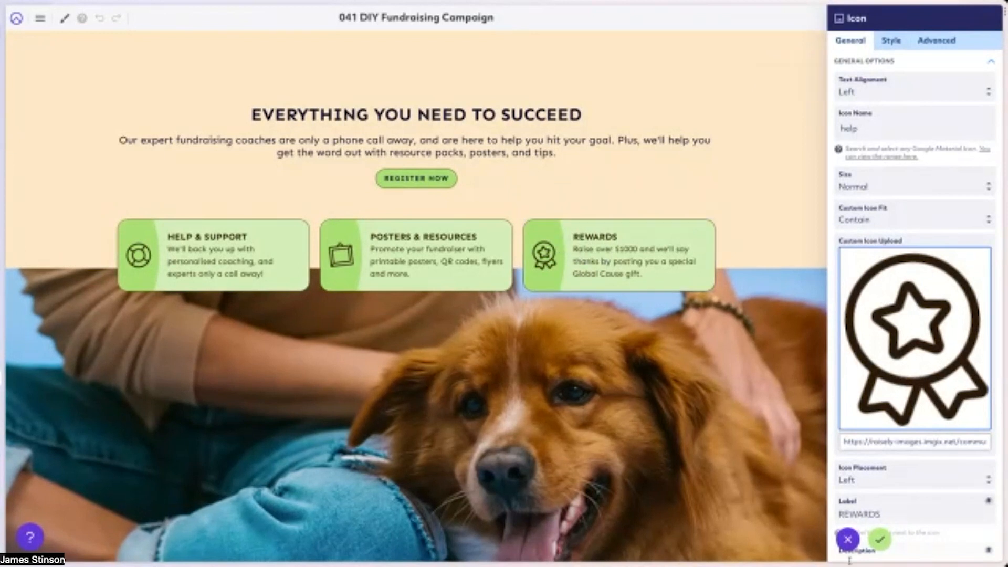
left_click(847, 541)
scroll(641, 410, "down", 2)
scroll(684, 315, "up", 10)
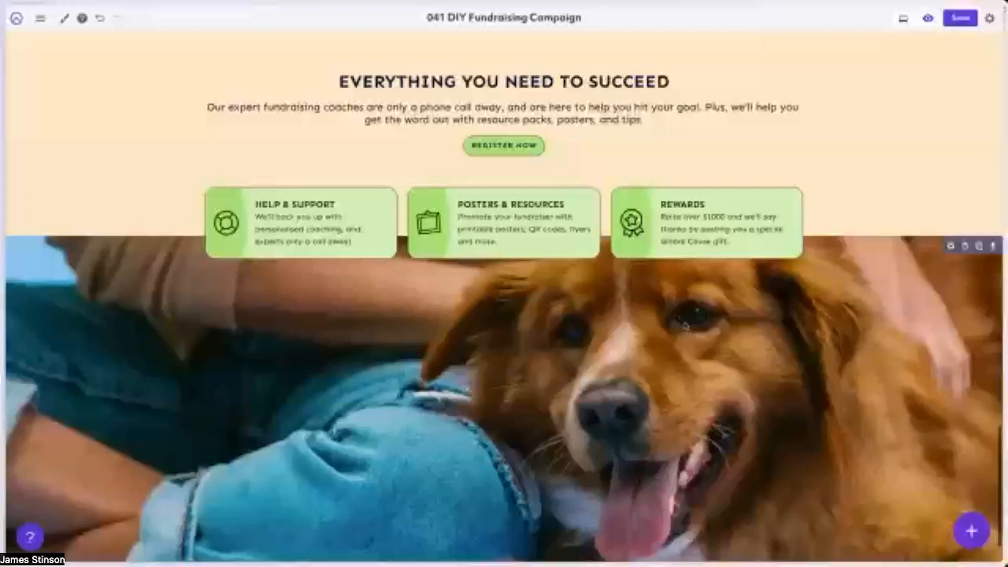
scroll(683, 312, "up", 8)
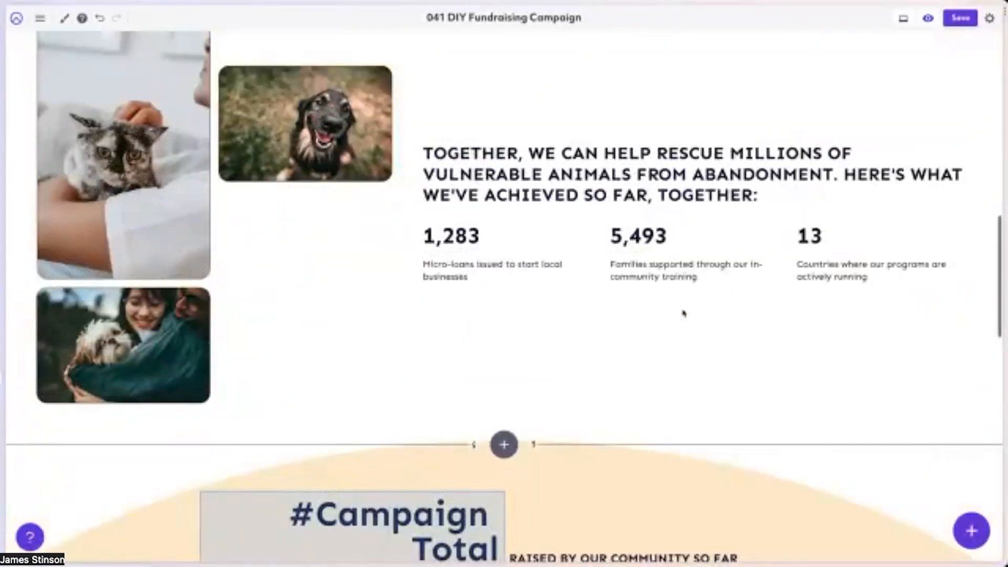
scroll(684, 313, "down", 1)
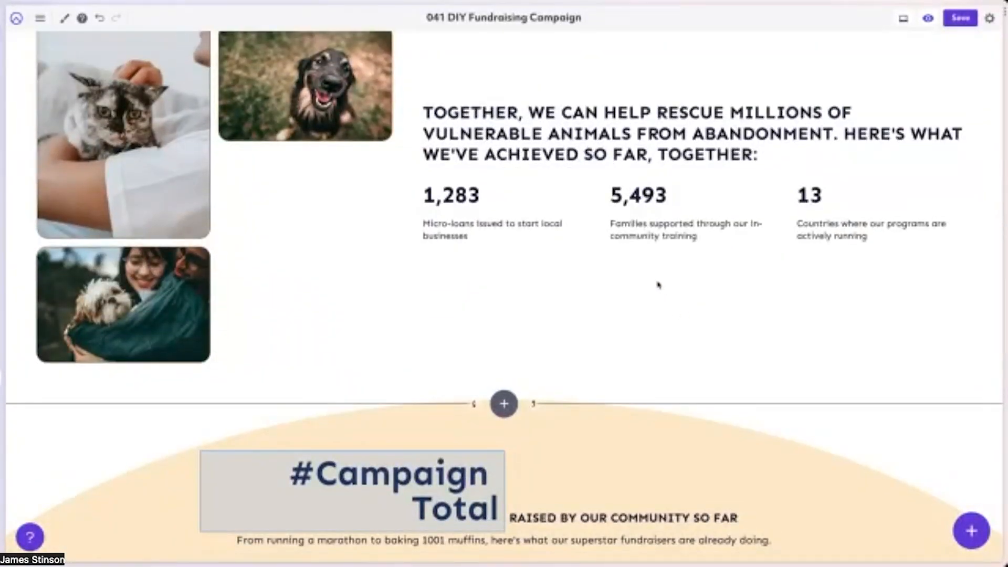
scroll(566, 170, "up", 15)
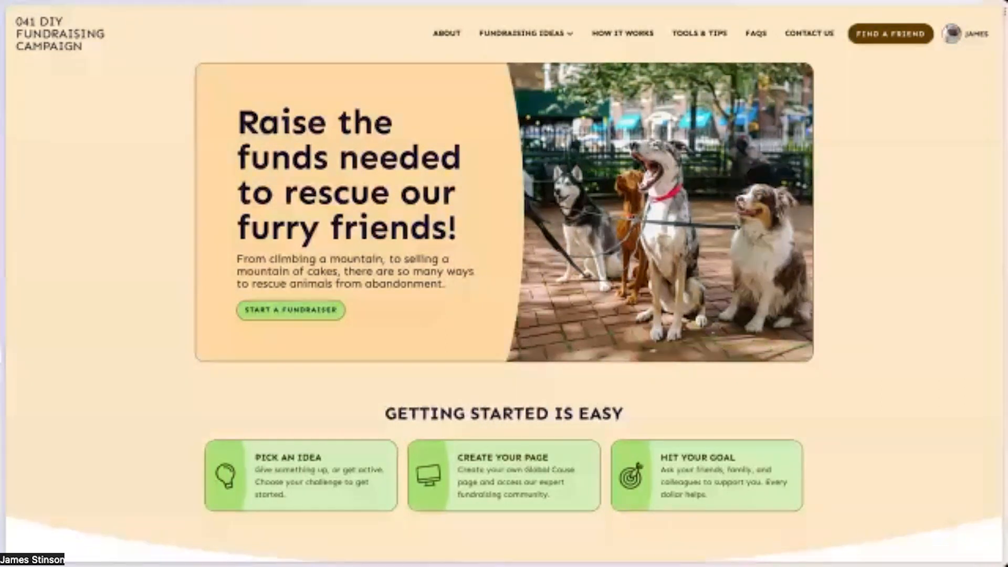
Open the fundraiser's dashboard from the public site's account options and look through the fundraising pages and resources sections.
left_click(970, 38)
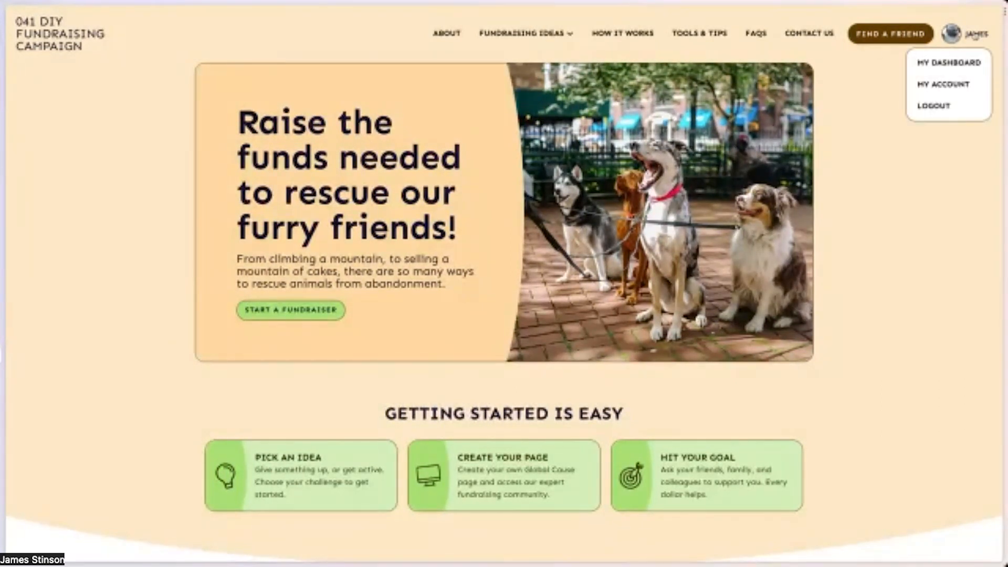
left_click(950, 63)
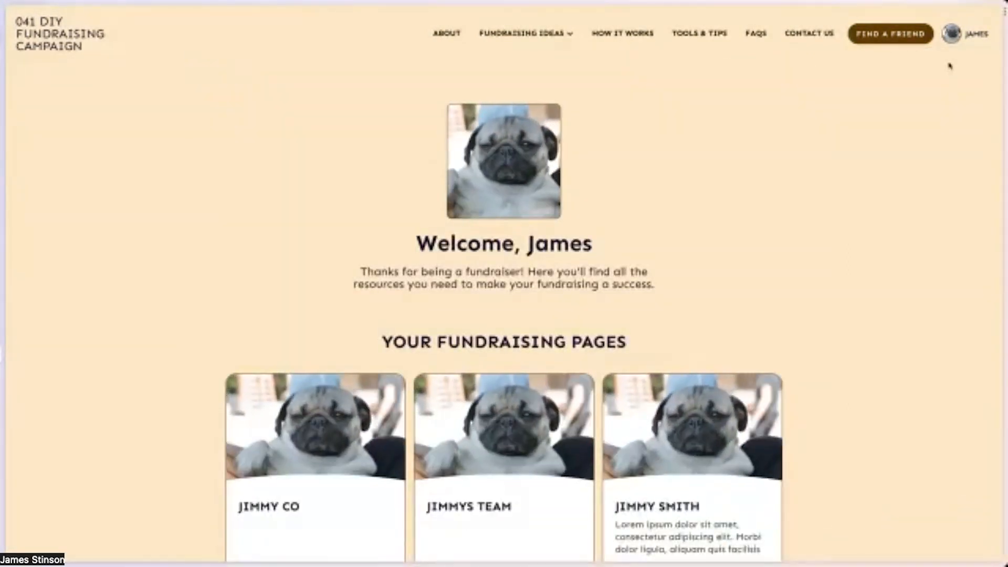
scroll(819, 254, "down", 1)
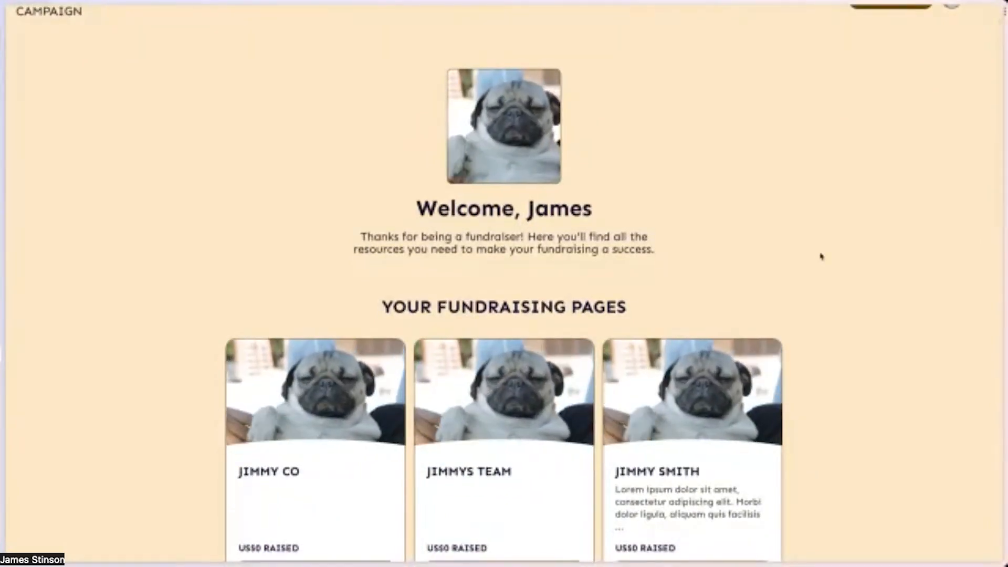
scroll(822, 256, "down", 1)
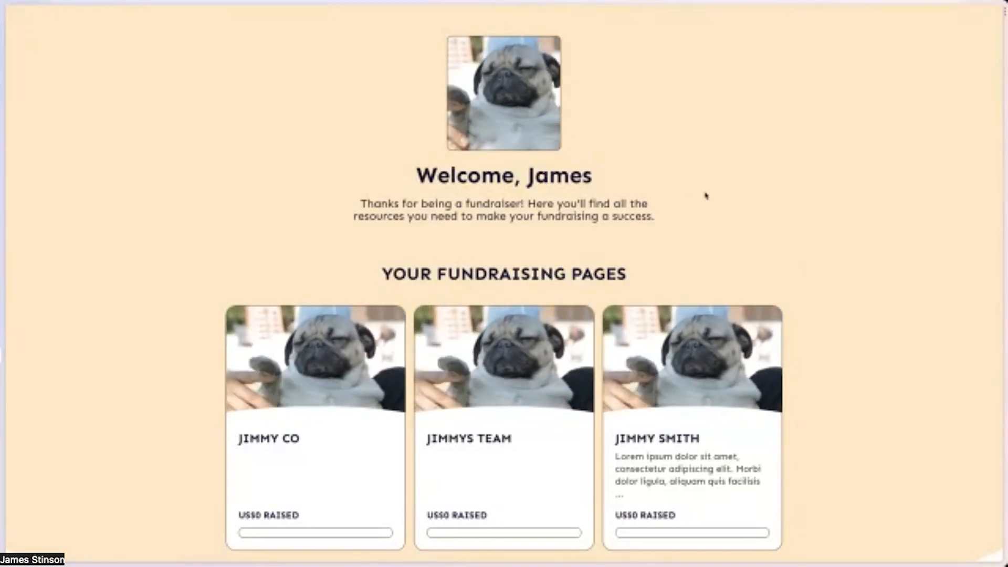
scroll(683, 184, "down", 1)
scroll(683, 184, "up", 2)
scroll(780, 275, "down", 5)
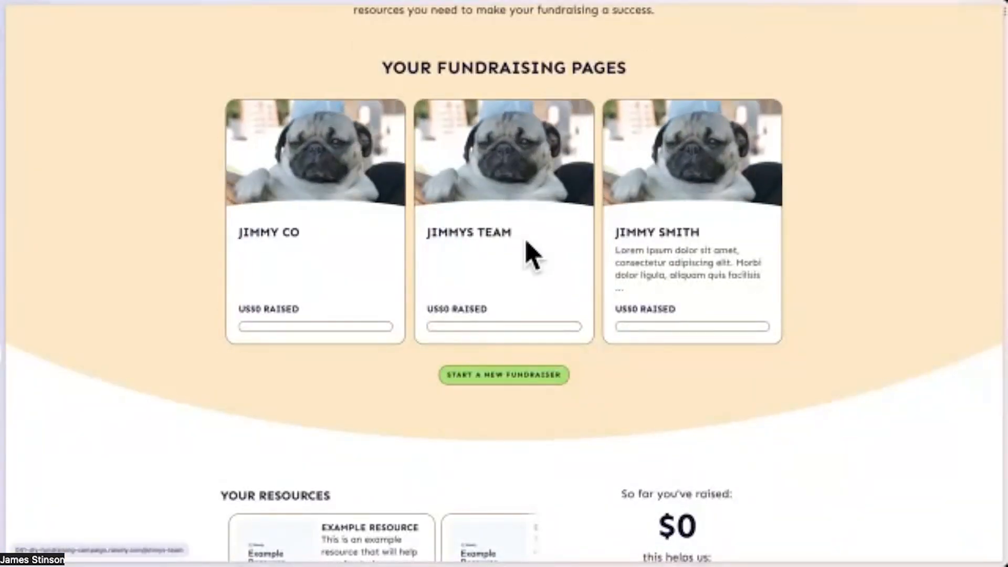
Open the organisation's fundraising page from the dashboard and look through it.
left_click(348, 252)
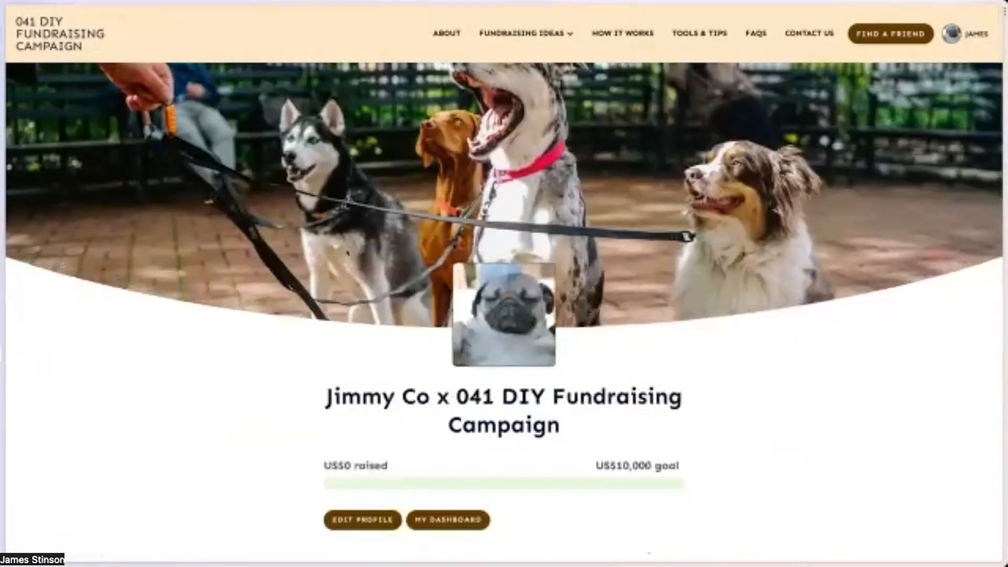
scroll(658, 302, "down", 3)
scroll(750, 218, "up", 3)
Return to the fundraiser's dashboard and open the sign-up page for starting a new fundraiser.
mouse_move(952, 34)
left_click(956, 63)
scroll(448, 322, "down", 4)
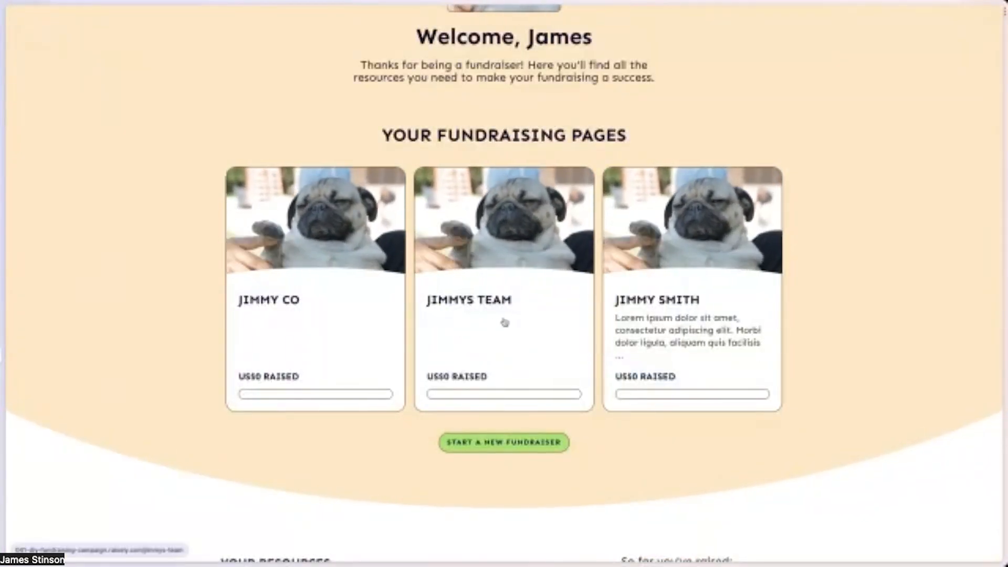
left_click(499, 437)
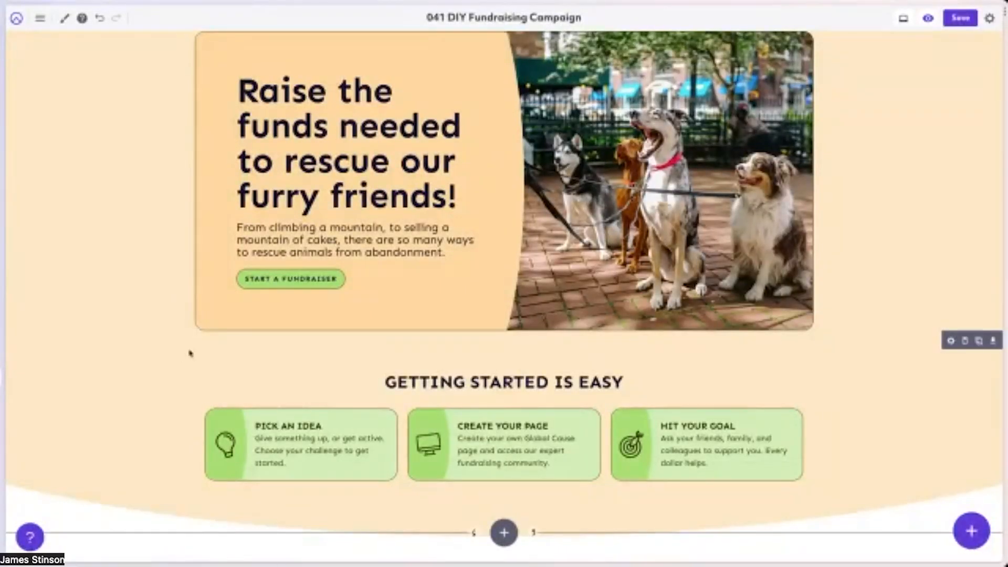
Switch to the page editor, open the Sign Up page and review the Sign Up Form's general options without changing them.
scroll(192, 351, "down", 7)
scroll(191, 351, "up", 7)
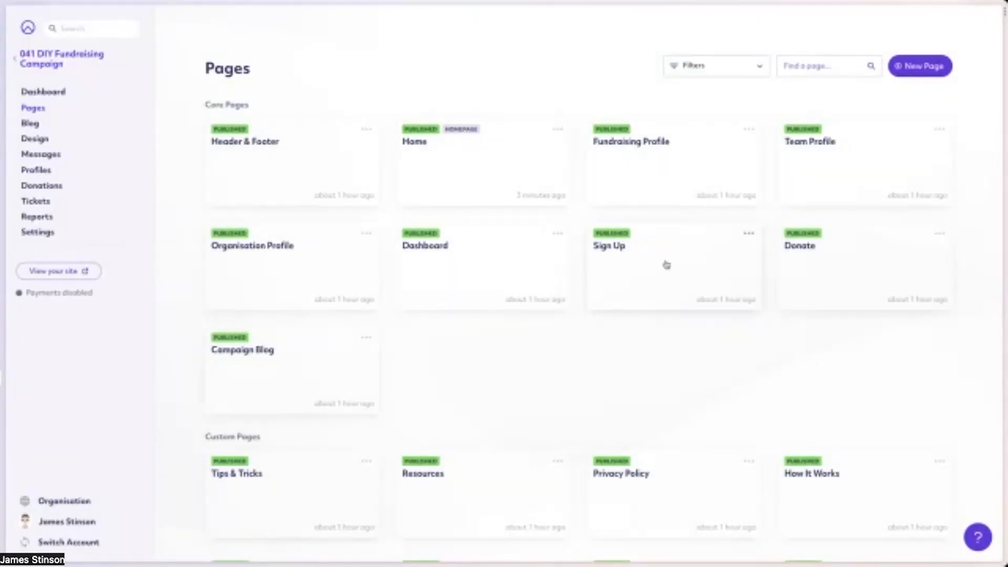
left_click(664, 266)
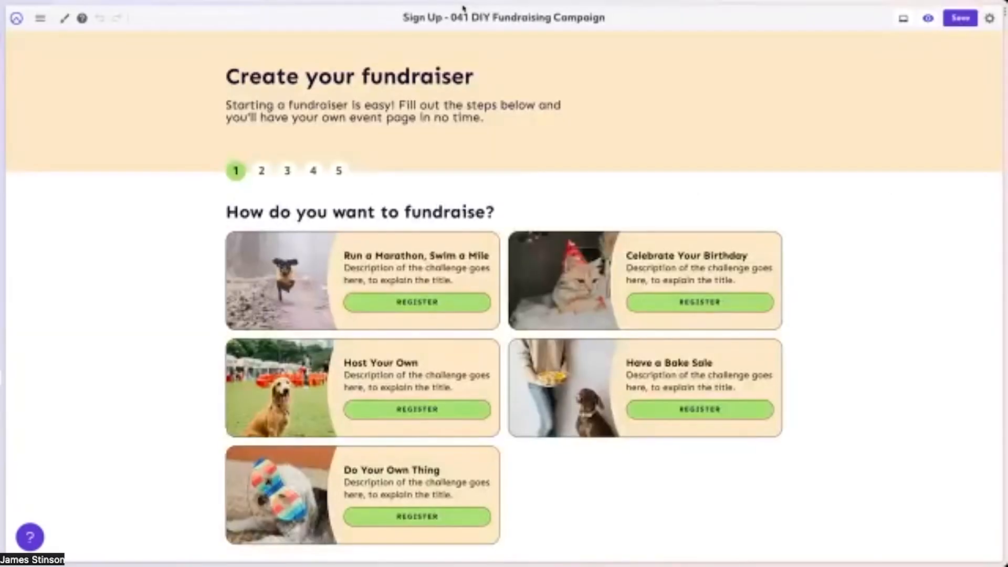
mouse_move(353, 257)
left_click(233, 152)
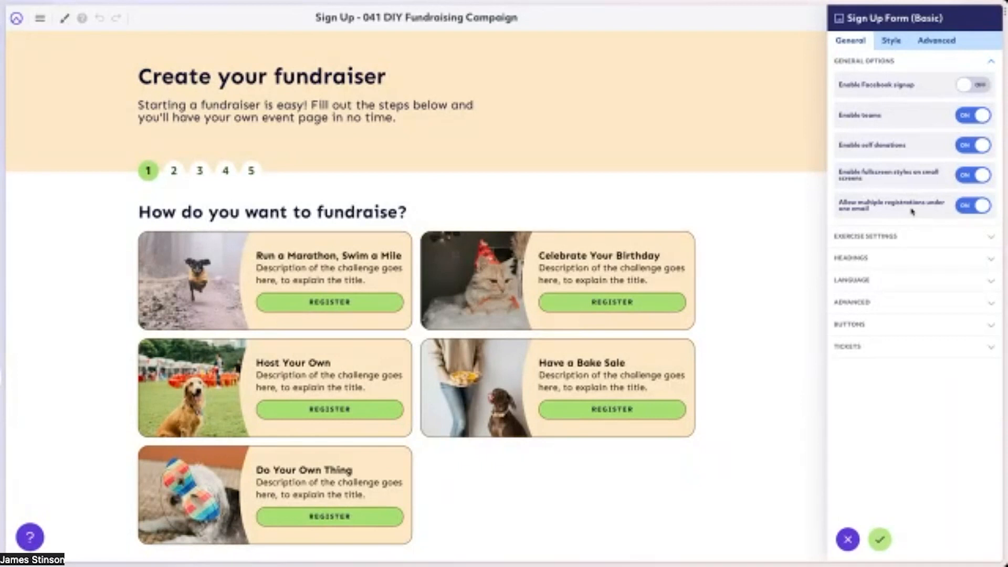
left_click(846, 541)
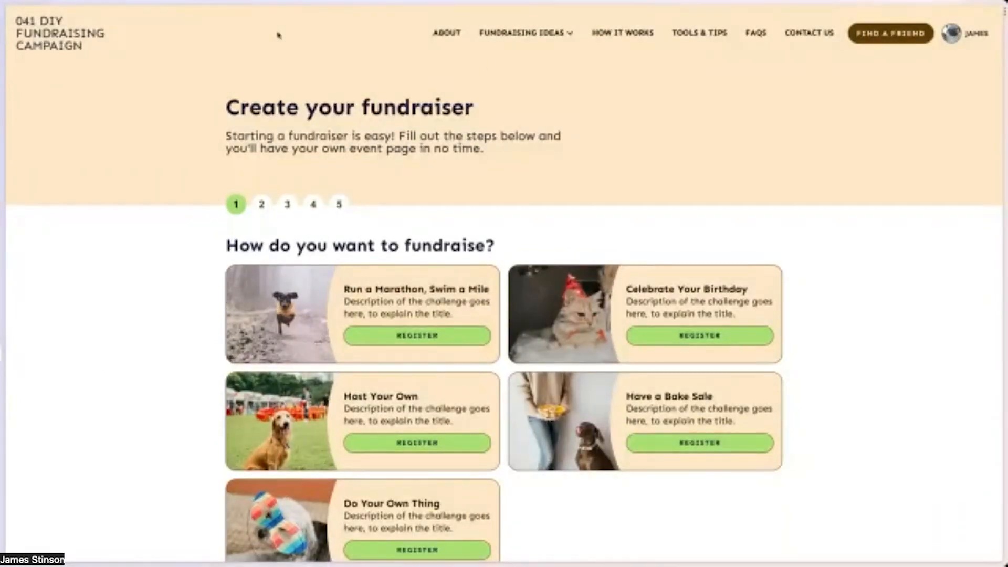
Go to the public home page and start registration from the Celebrate Your Birthday card.
left_click(56, 41)
scroll(442, 295, "down", 11)
mouse_move(367, 278)
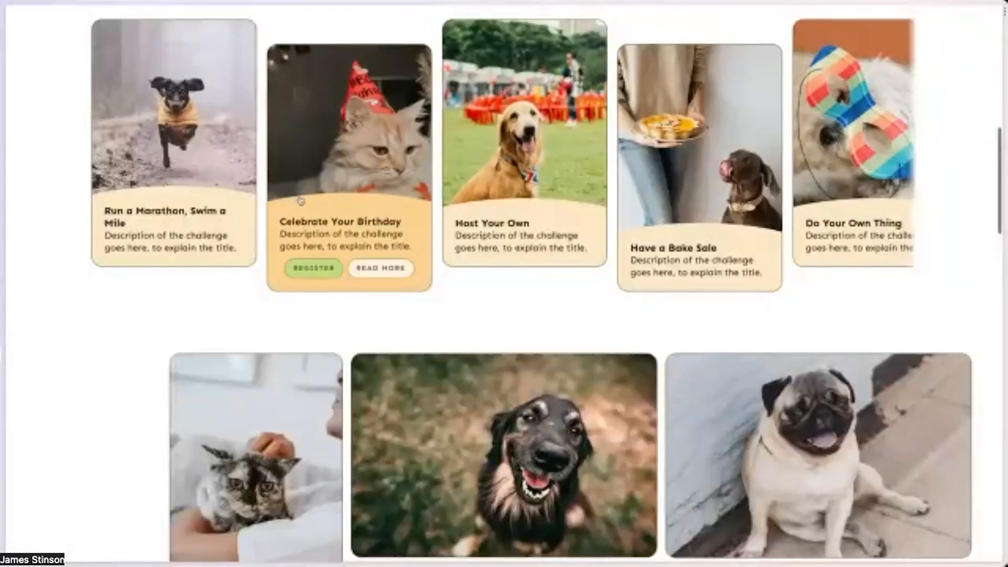
left_click(310, 269)
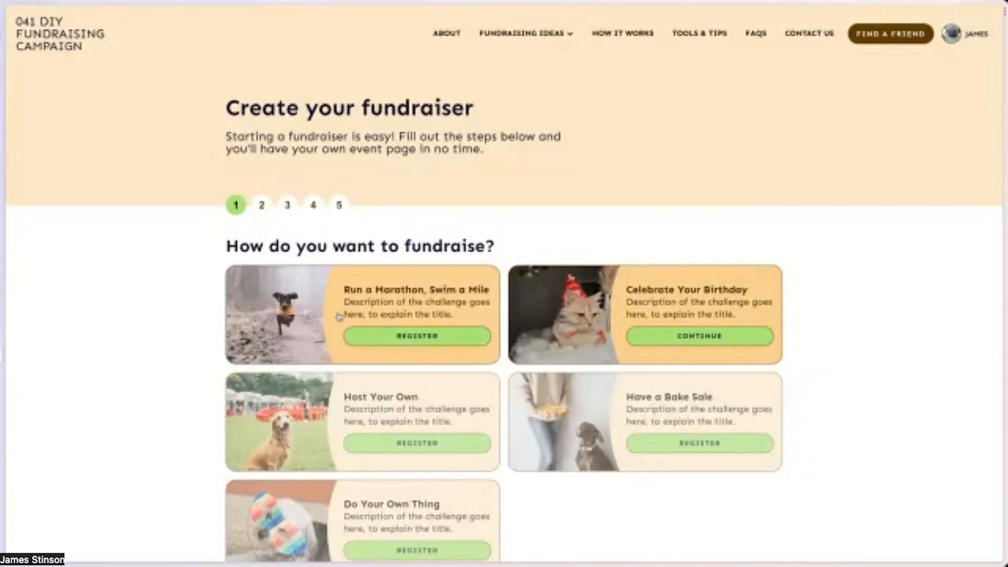
Highlight the fundraiserTheme=challenge-birthday parameter in the sign-up page's web address.
key("super+l")
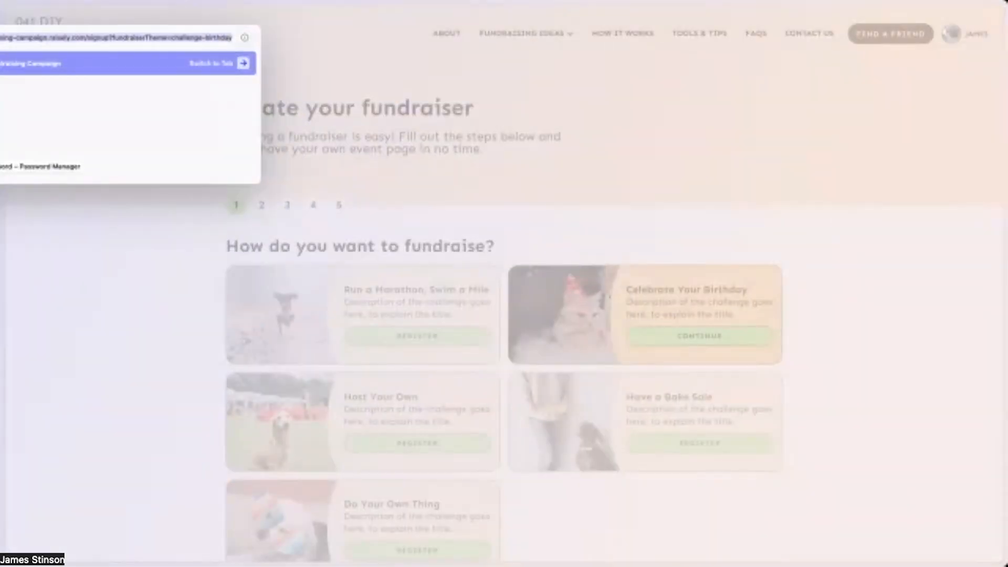
left_click(124, 38)
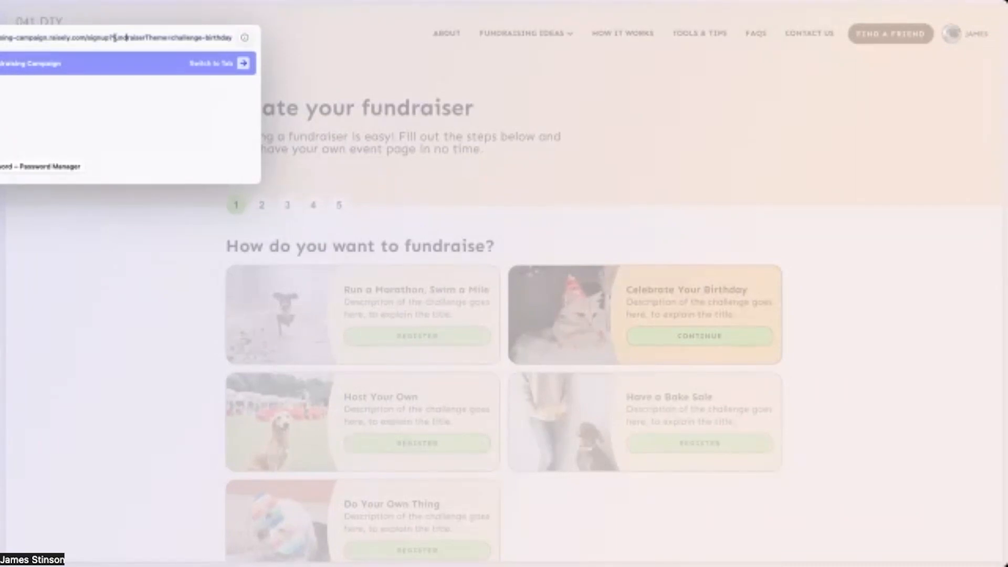
left_click_drag(112, 37, 232, 37)
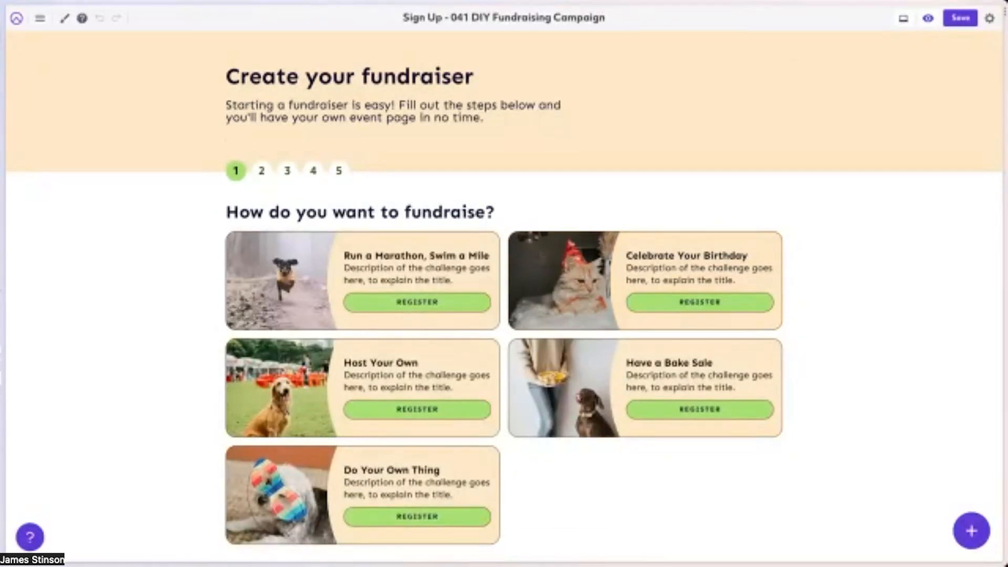
Leave the Sign Up page editor and open the campaign's Signup Form settings.
left_click(16, 21)
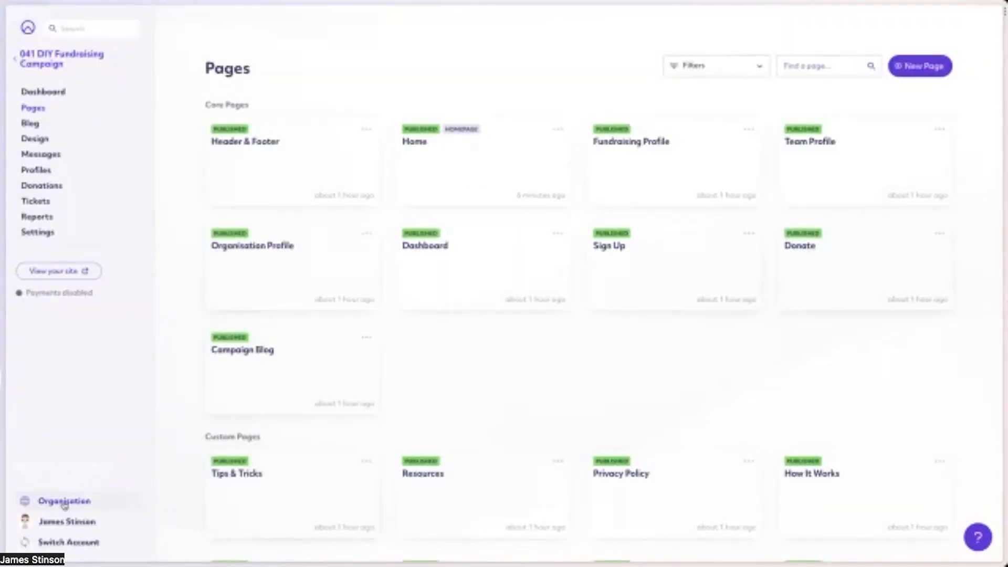
left_click(83, 232)
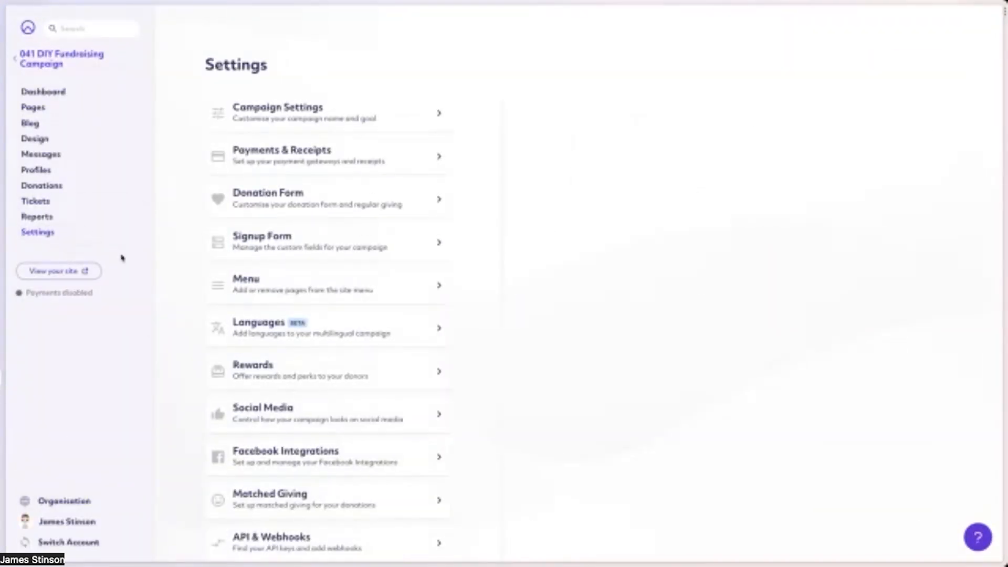
left_click(71, 500)
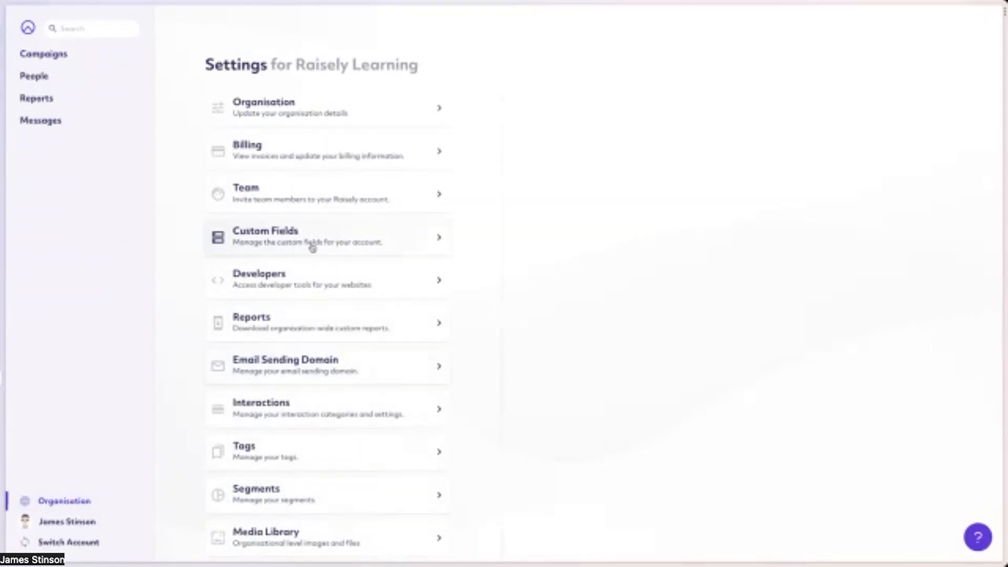
left_click(52, 54)
left_click(283, 143)
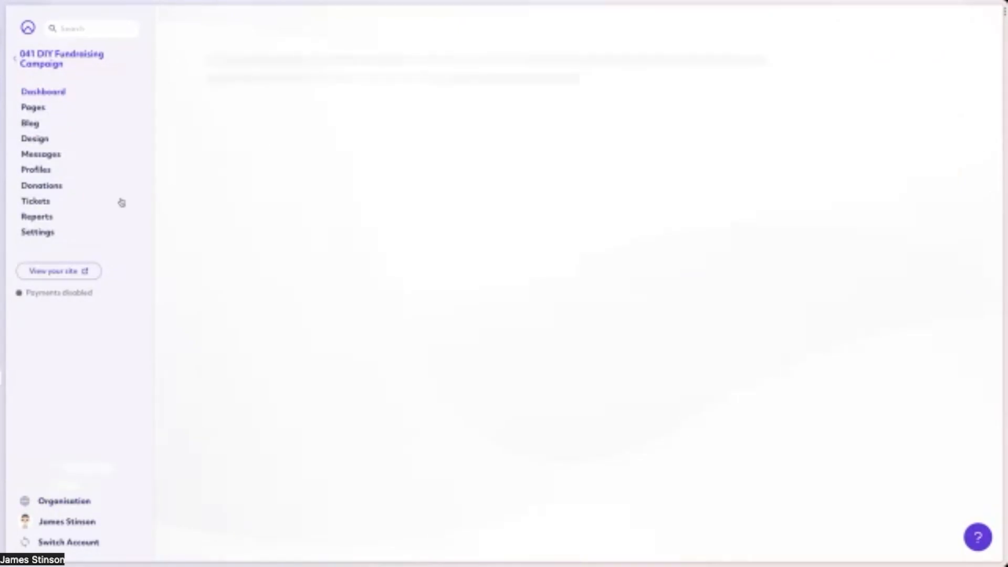
left_click(51, 232)
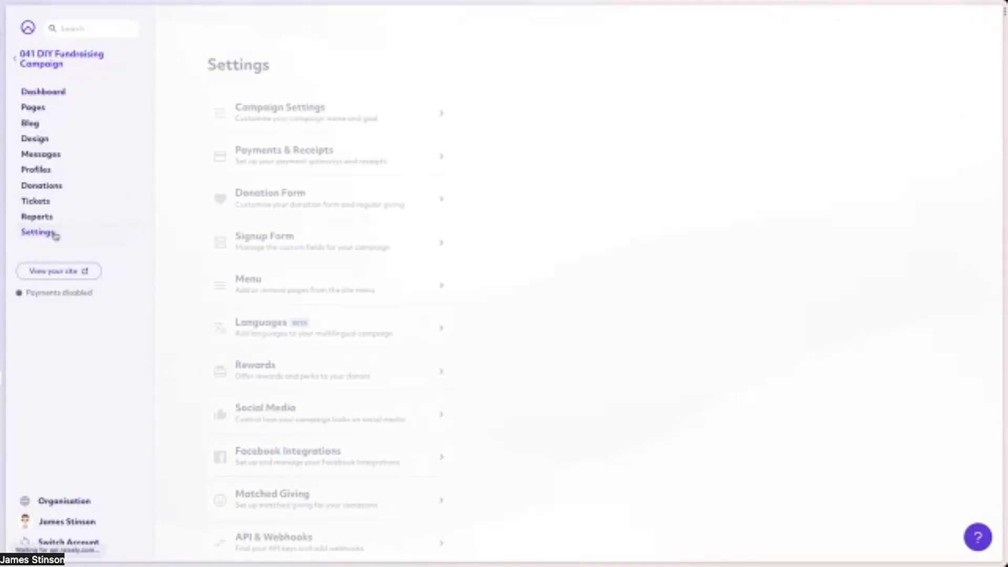
left_click(279, 238)
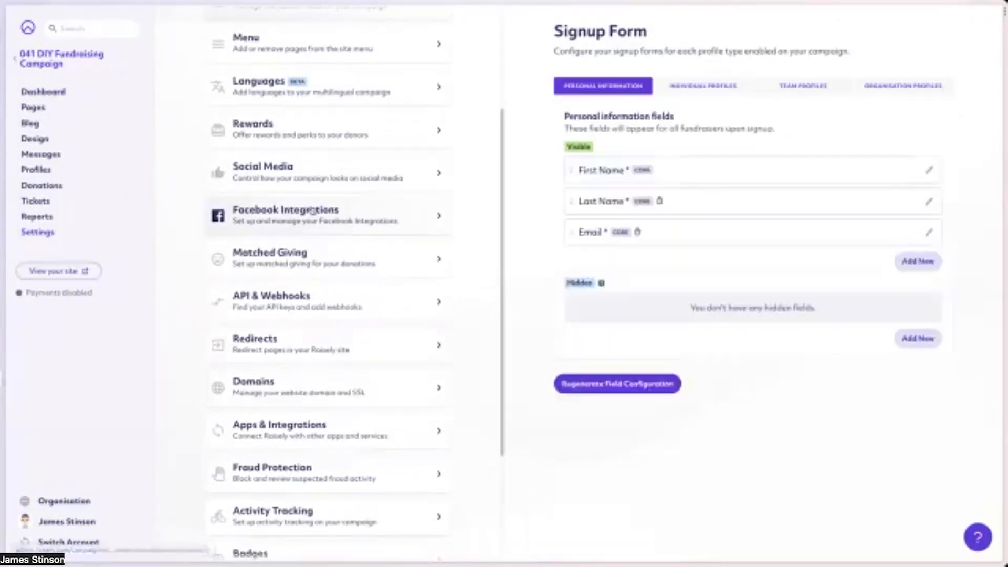
Review the settings of the individual profile field "What type of fundraiser is this?".
left_click(728, 90)
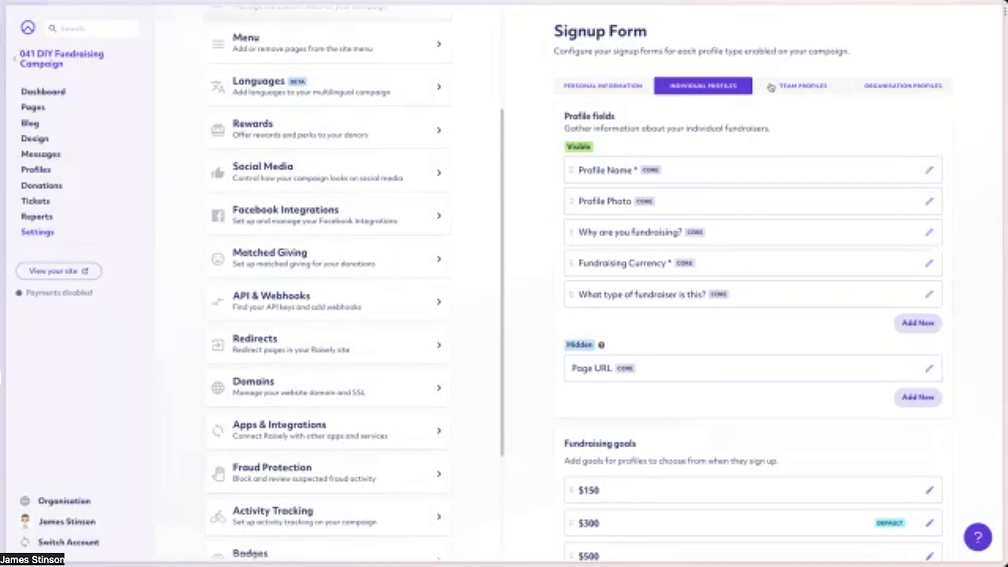
left_click(658, 296)
scroll(770, 294, "down", 1)
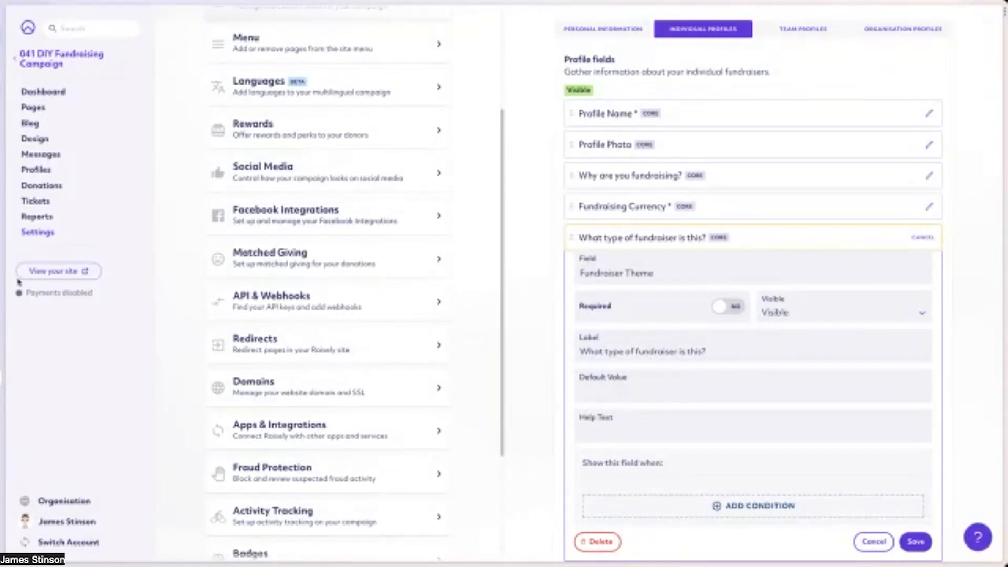
Open Campaign Settings and examine the campaign features, fundraising profiles and feature flags.
left_click(36, 233)
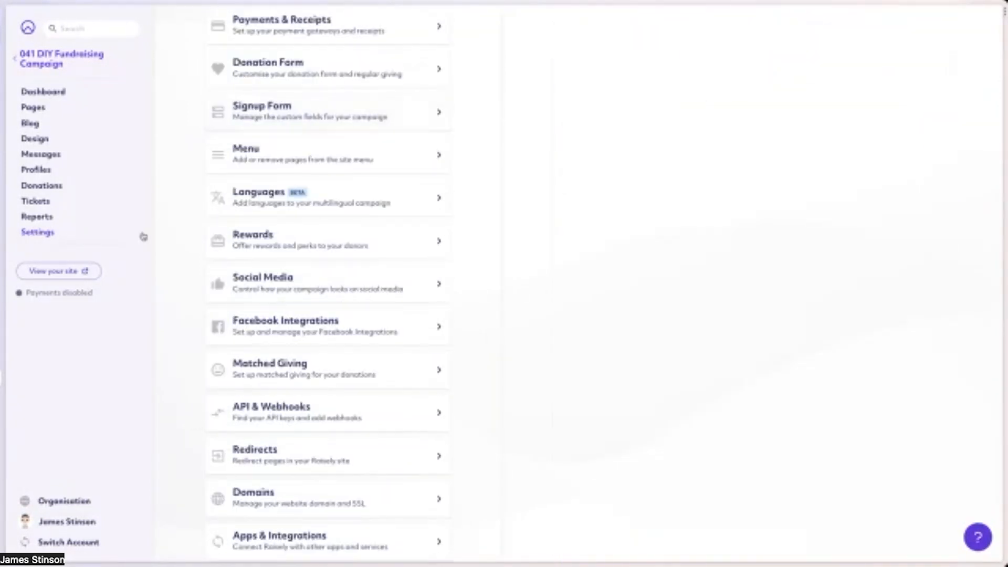
scroll(262, 210, "up", 3)
left_click(309, 108)
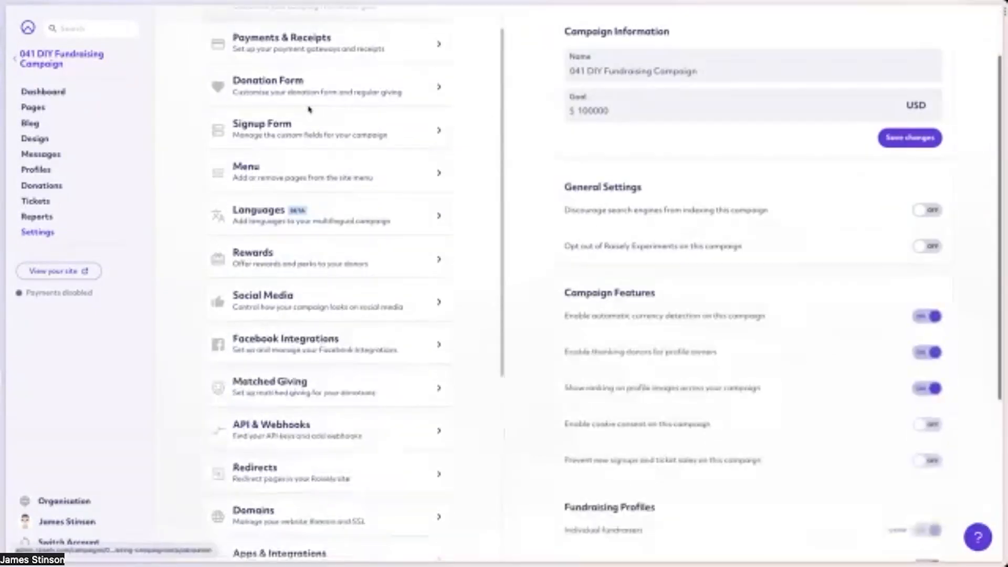
scroll(758, 388, "down", 3)
scroll(740, 368, "down", 3)
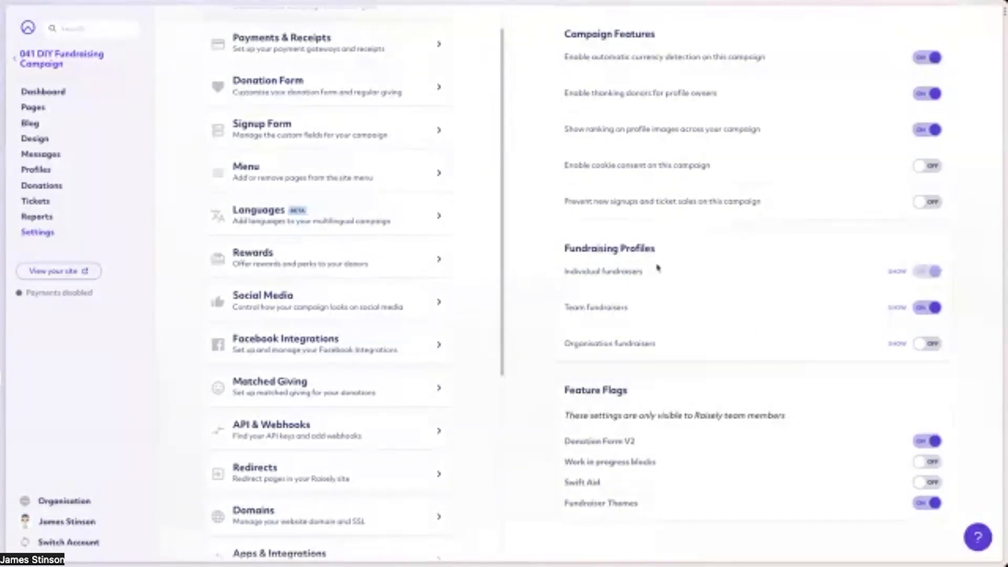
Open the DIY Fundraising settings and review the list of fundraiser themes.
scroll(252, 160, "up", 2)
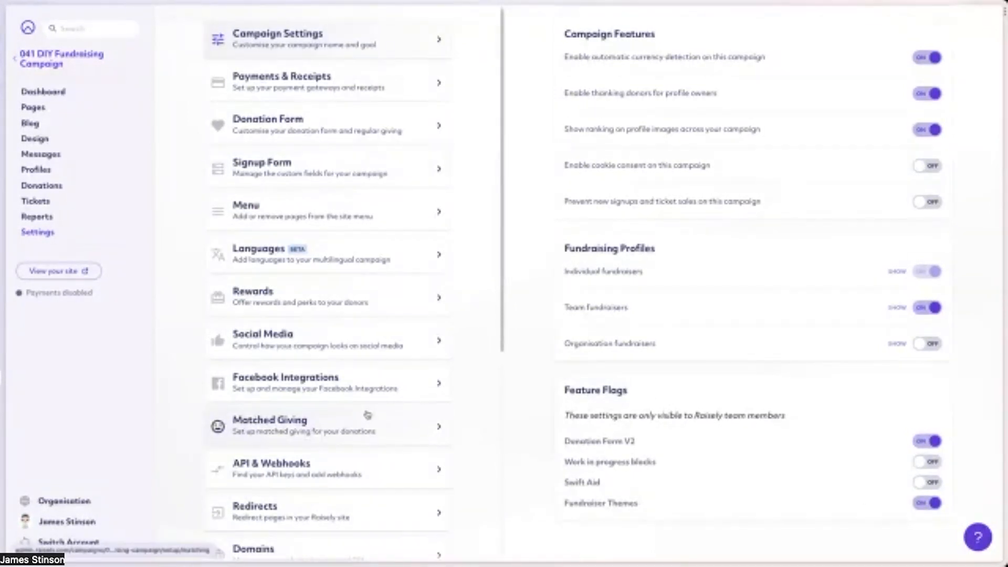
scroll(367, 415, "down", 6)
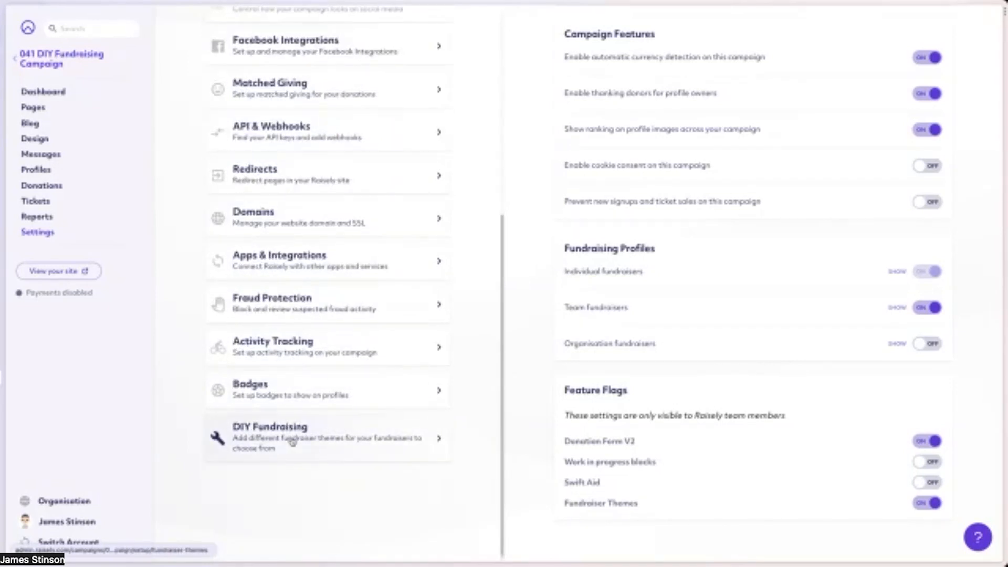
left_click(293, 441)
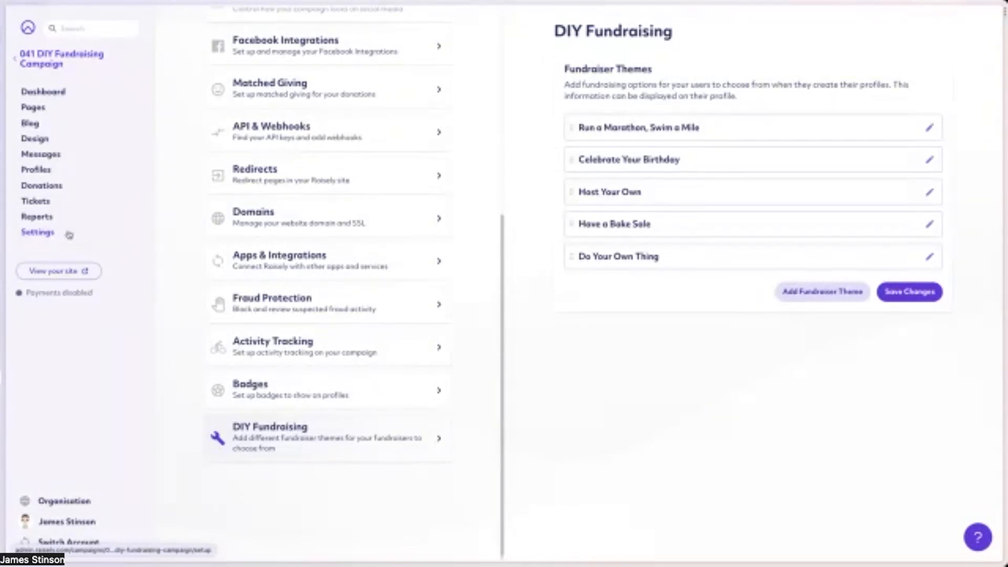
In the Signup Form settings, start a new visible individual profile field using the State field.
scroll(174, 232, "up", 6)
left_click(319, 181)
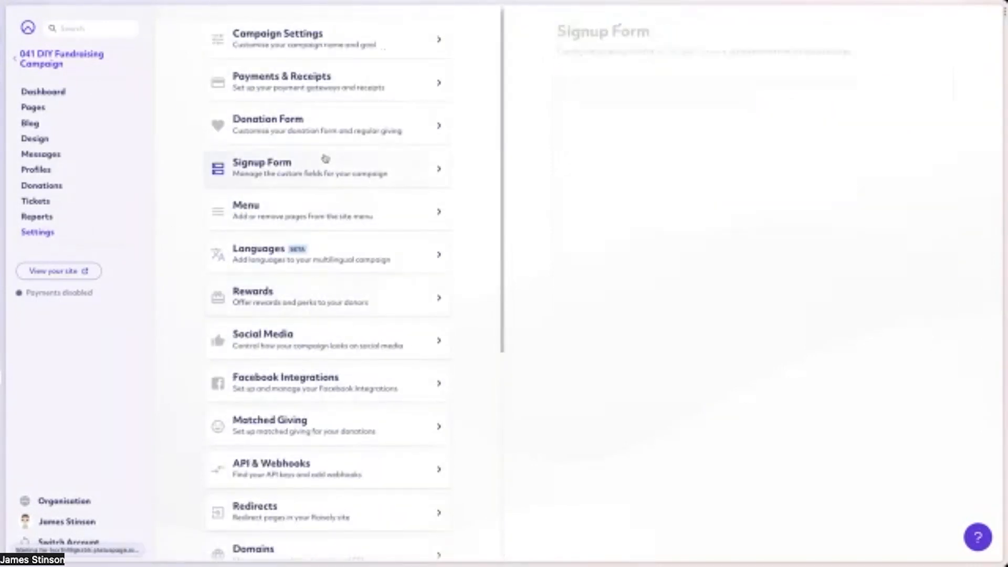
left_click(710, 95)
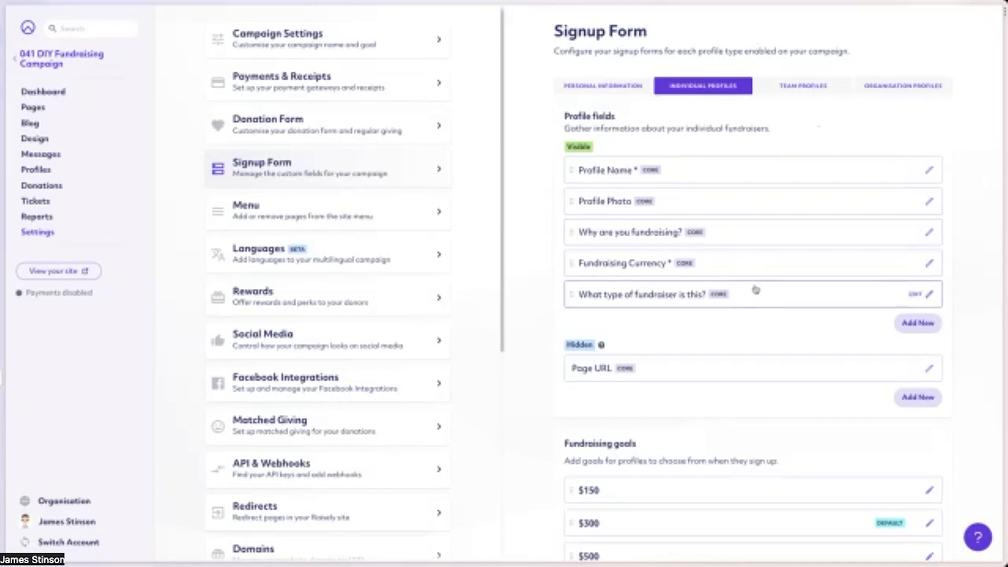
left_click(919, 324)
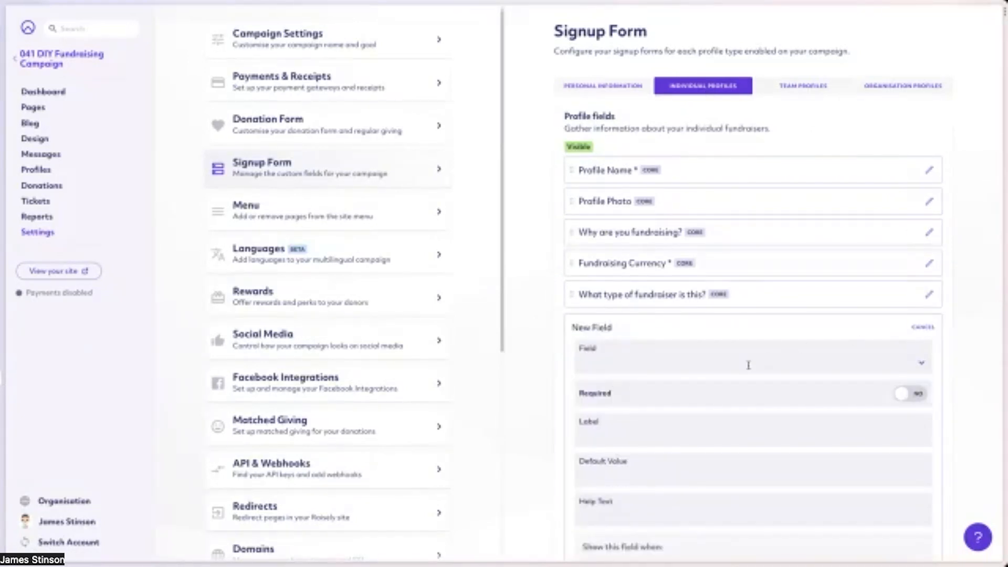
left_click(749, 362)
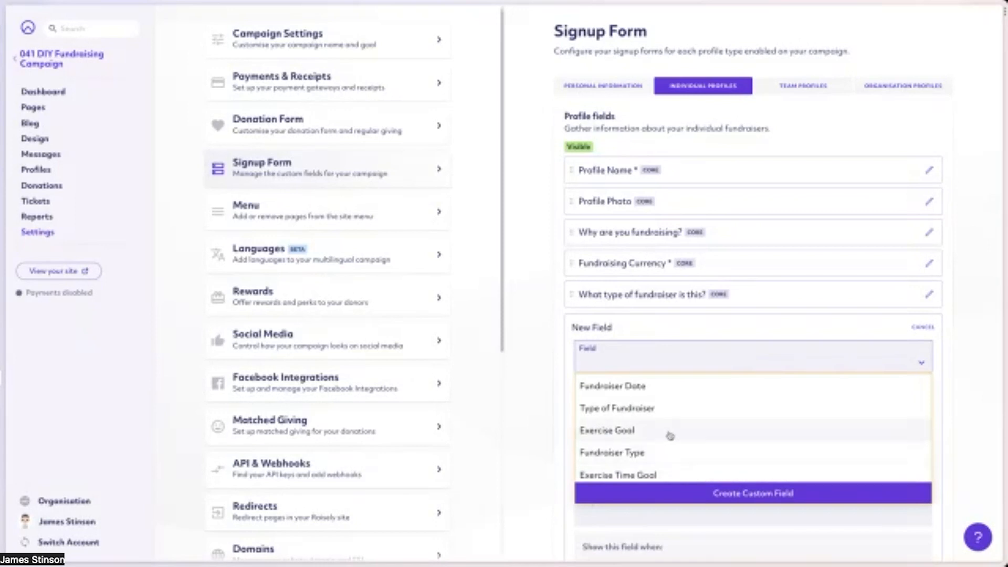
scroll(683, 438, "down", 5)
left_click(618, 428)
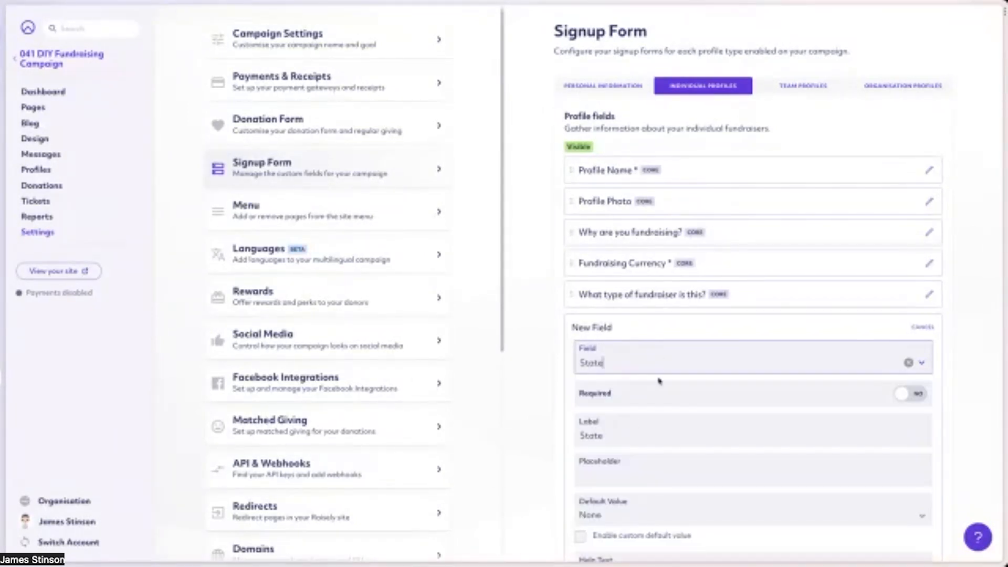
Try to add a display condition to the new State field where "What type of fundraiser is this?" is equal to a value.
scroll(669, 407, "down", 3)
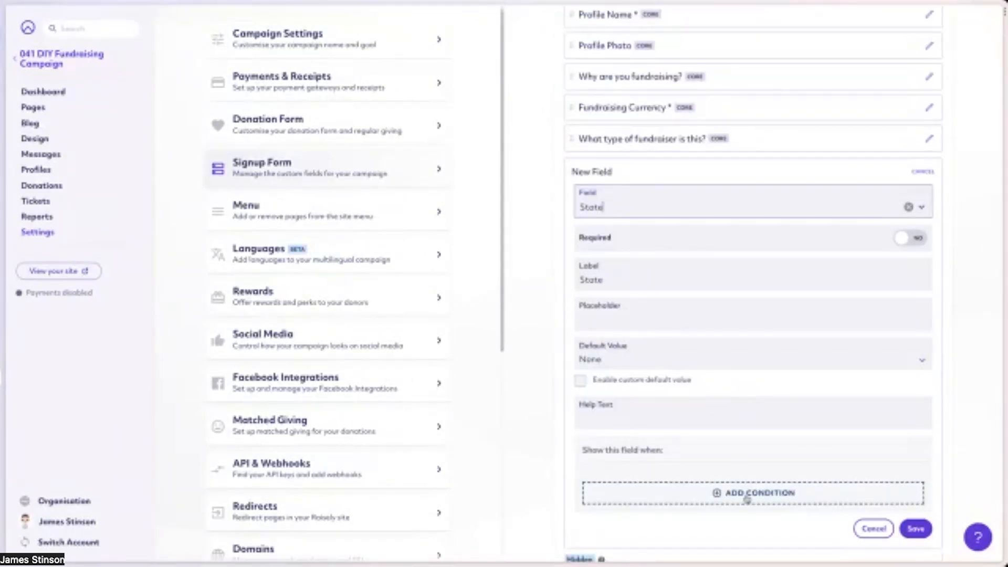
left_click(725, 494)
scroll(697, 423, "down", 2)
left_click(694, 401)
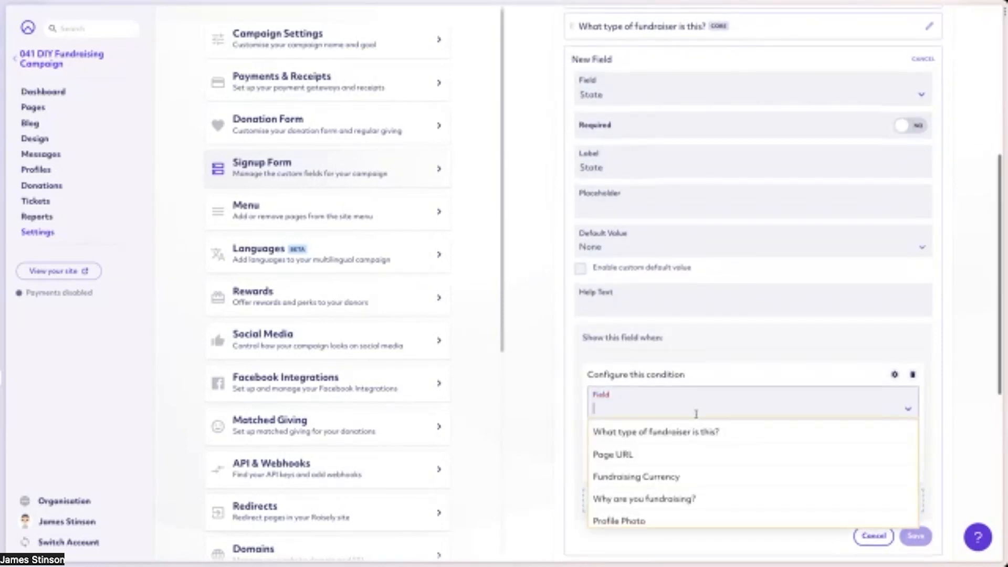
left_click(635, 434)
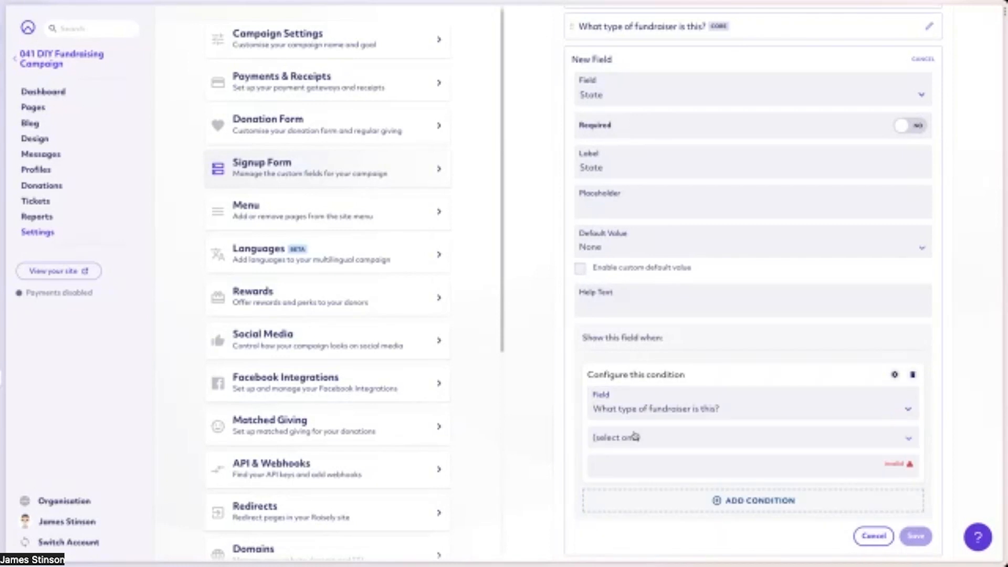
left_click(609, 32)
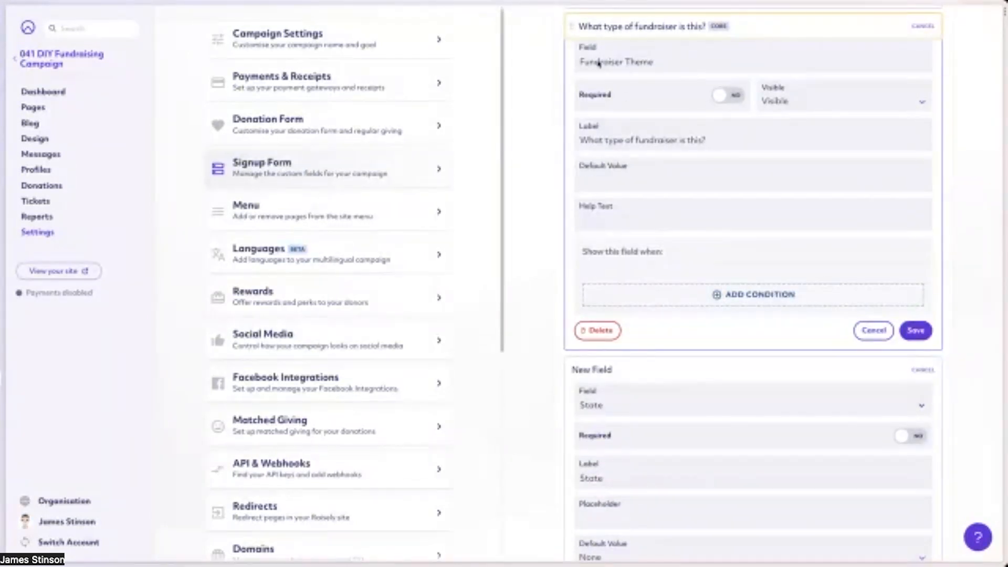
left_click(612, 31)
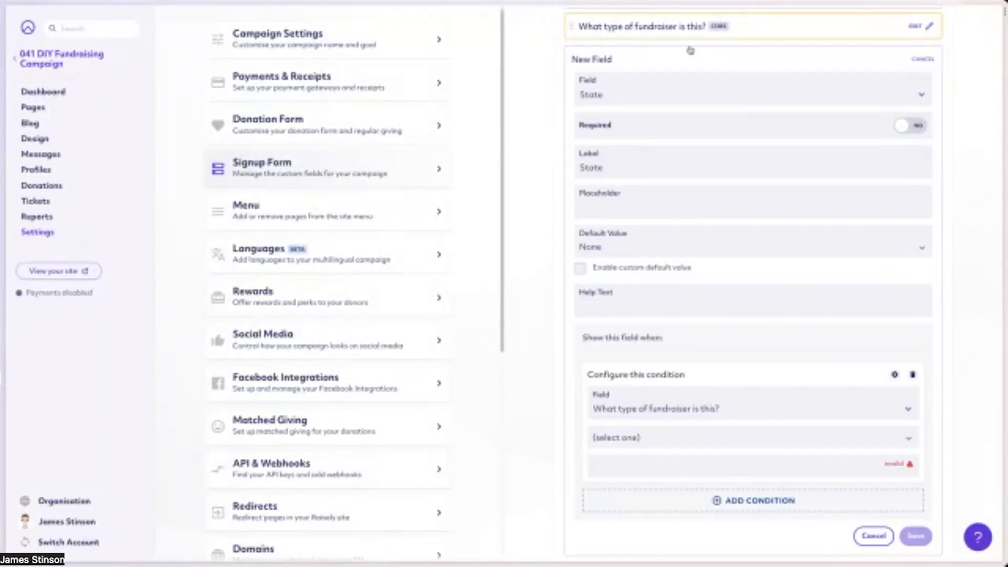
left_click(656, 453)
left_click(620, 466)
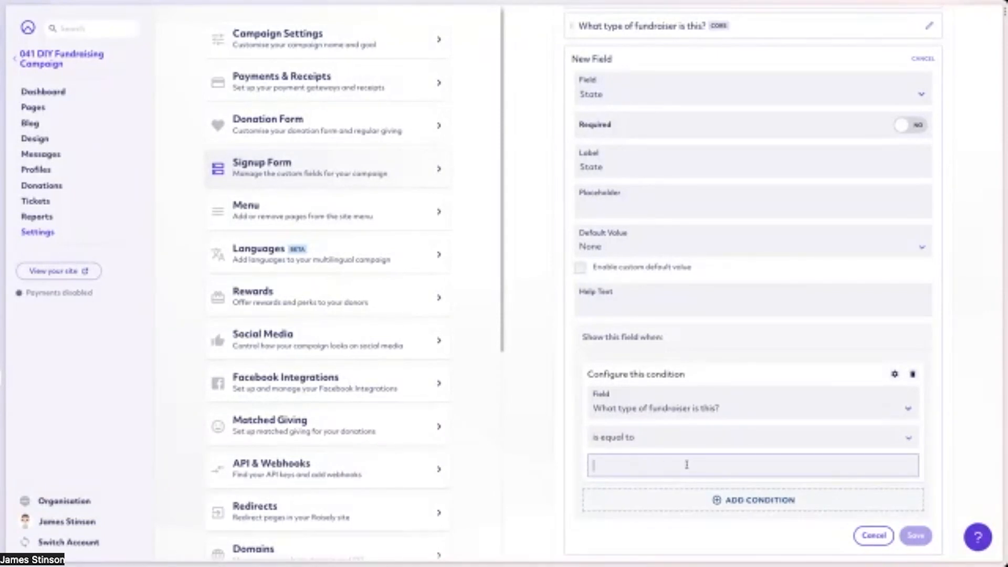
In the DIY Fundraising settings, open the "Run a Marathon, Swim a Mile" fundraiser theme and copy its path.
scroll(651, 43, "up", 3)
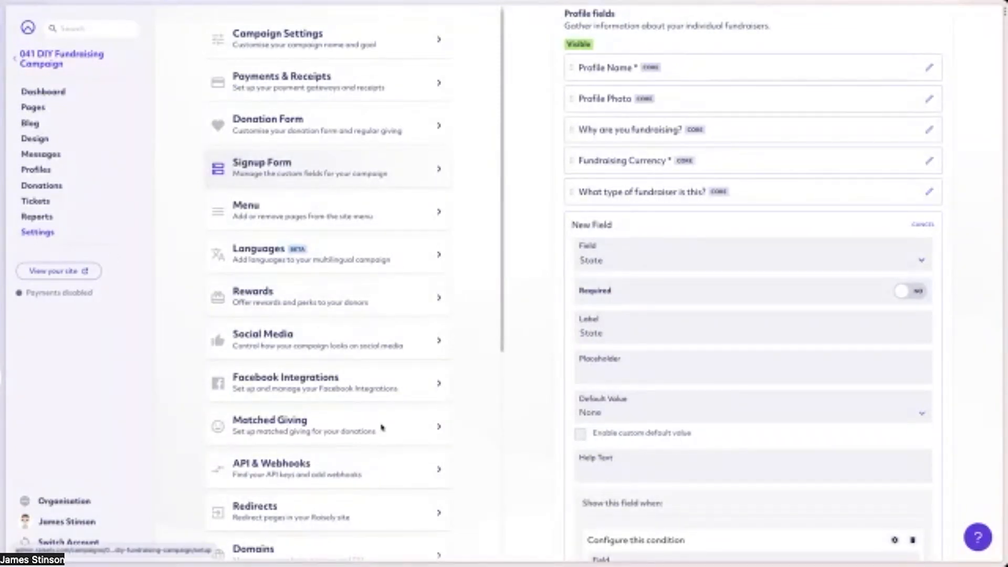
scroll(367, 431, "down", 6)
left_click(323, 445)
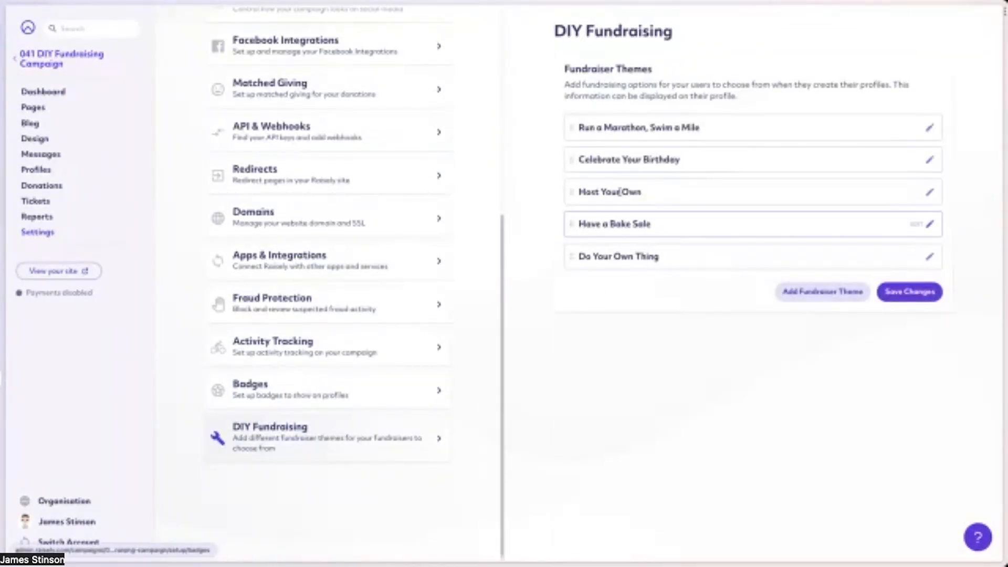
left_click(664, 127)
left_click_drag(579, 205, 703, 209)
key("ctrl+c")
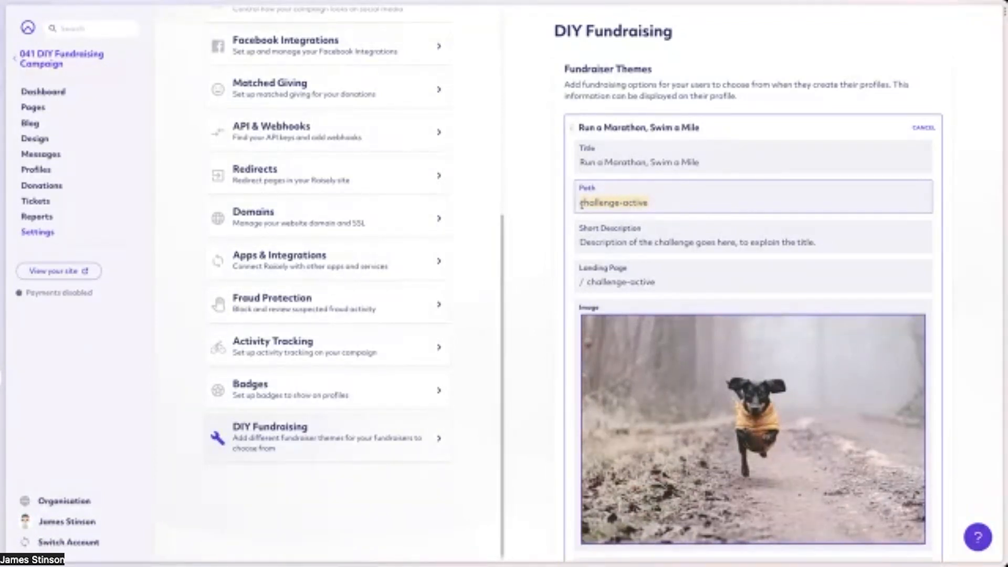
Return to the individual profile fields in the Signup Form settings and start a new visible field based on State.
scroll(224, 252, "up", 6)
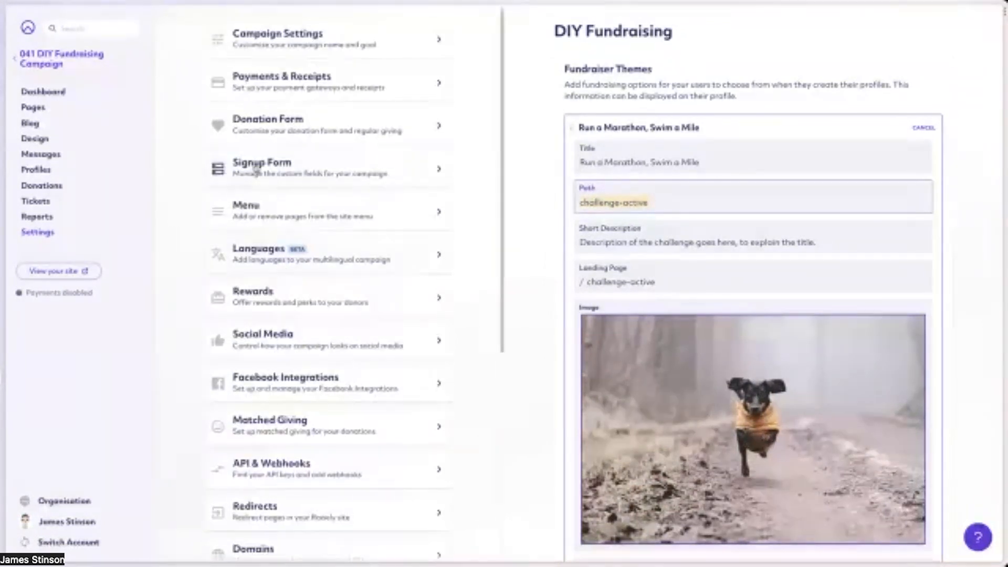
left_click(284, 168)
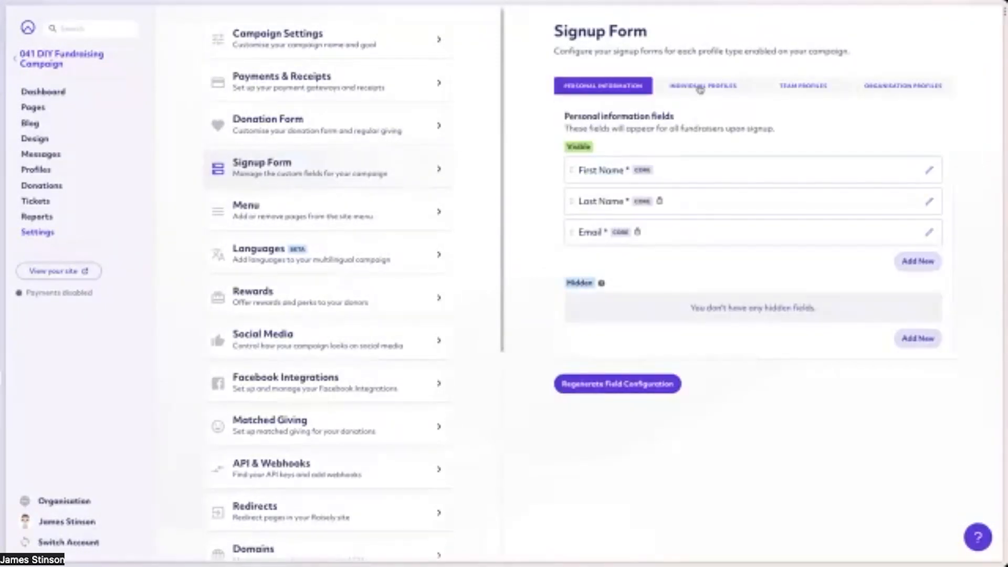
left_click(701, 86)
scroll(678, 295, "down", 3)
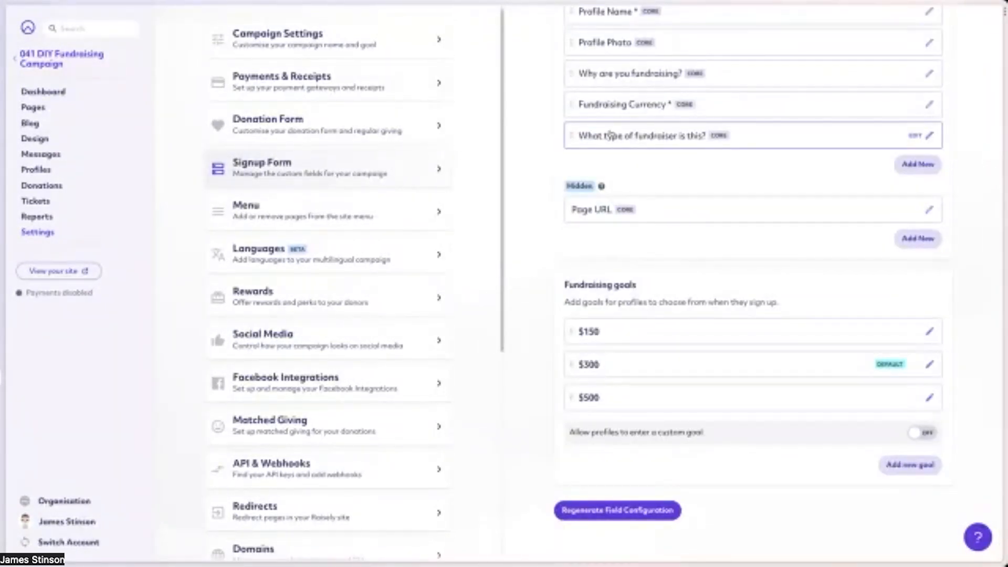
left_click(911, 171)
scroll(630, 273, "down", 5)
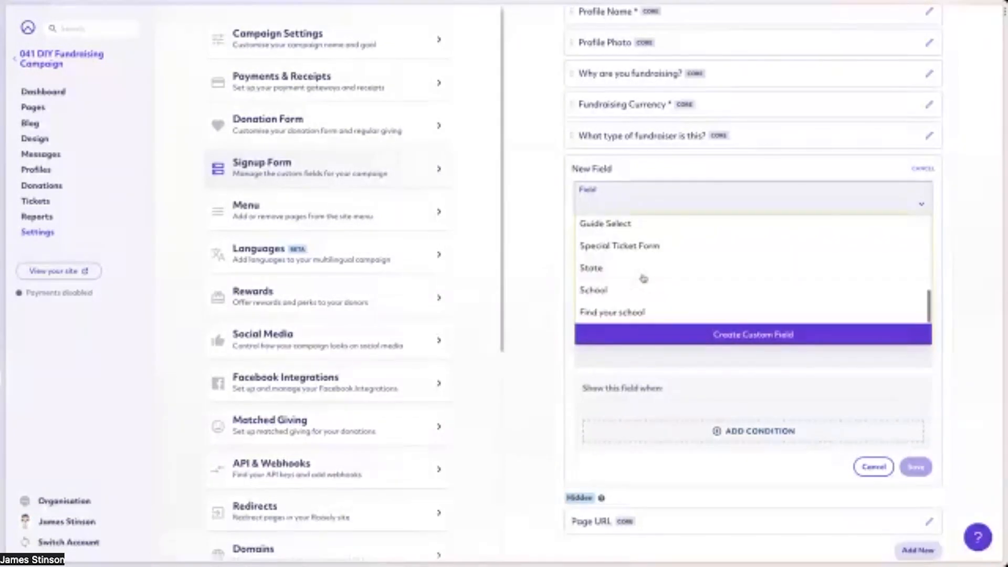
left_click(618, 276)
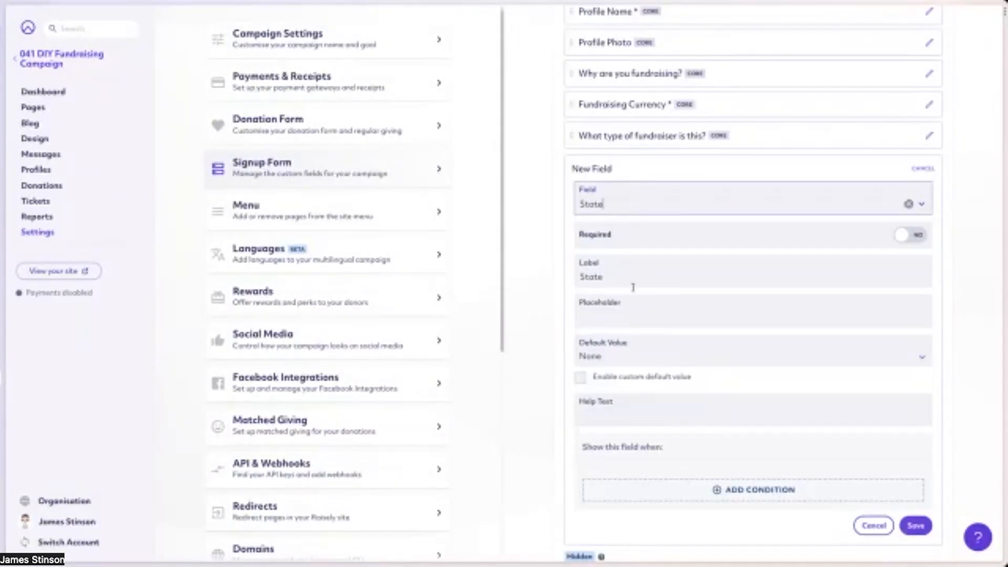
Set the State field to show when "What type of fundraiser is this?" is equal to challenge-active.
left_click(727, 489)
scroll(675, 483, "down", 5)
left_click(638, 227)
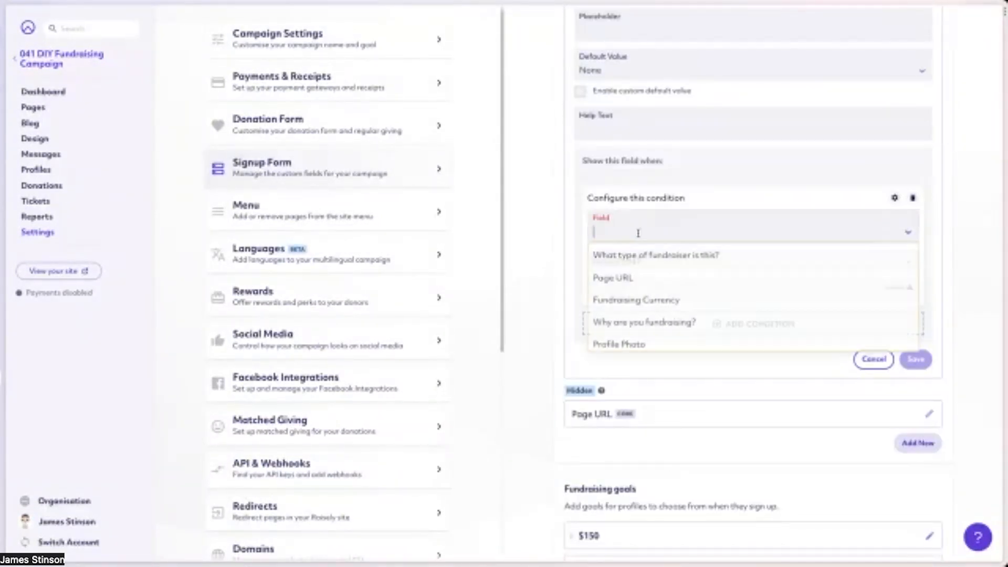
left_click(634, 256)
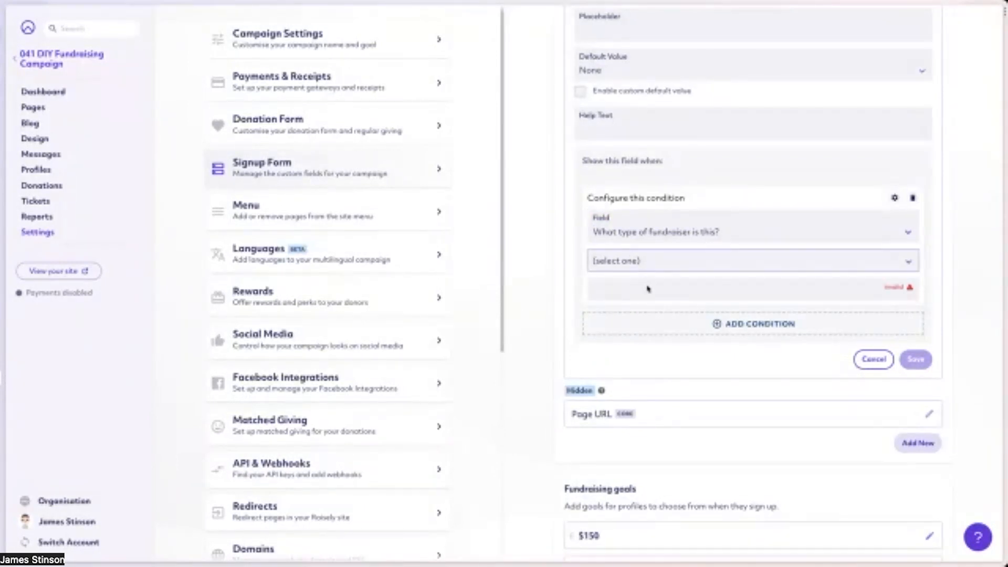
left_click(612, 294)
key("ctrl+v")
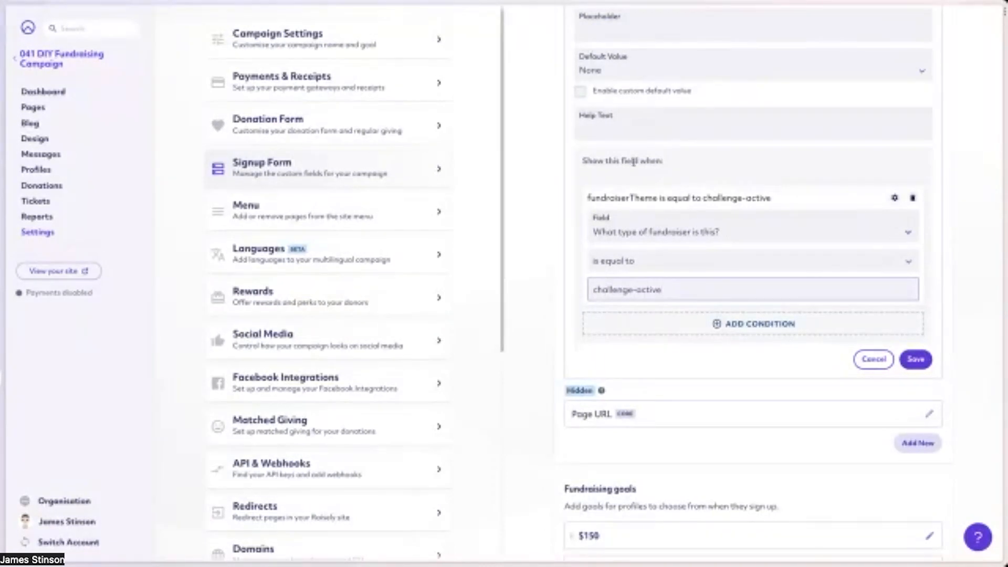
scroll(630, 210, "down", 1)
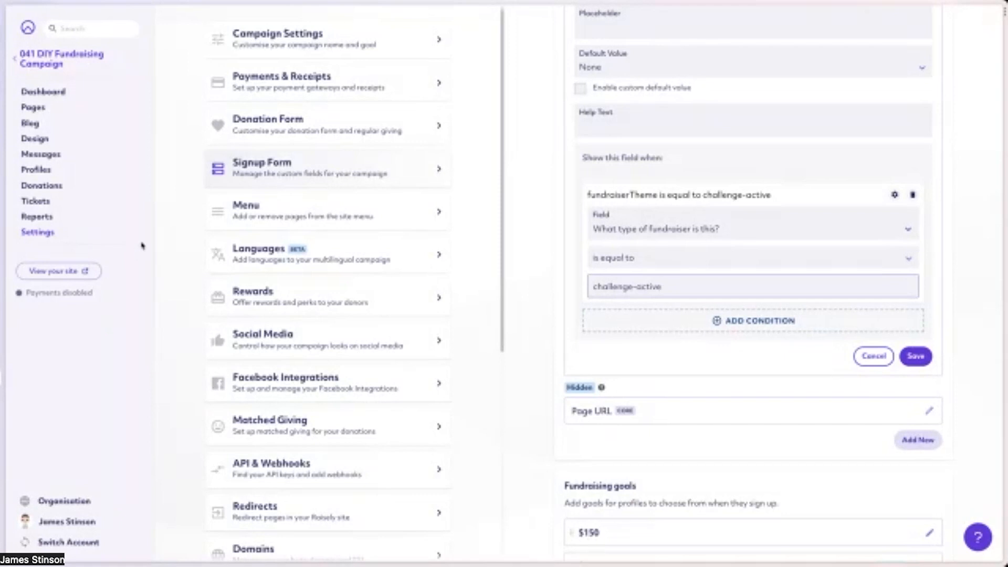
Open the individual profile page, titled {{current.profile.name}}, in the page editor.
scroll(180, 140, "up", 10)
left_click(68, 107)
left_click(652, 166)
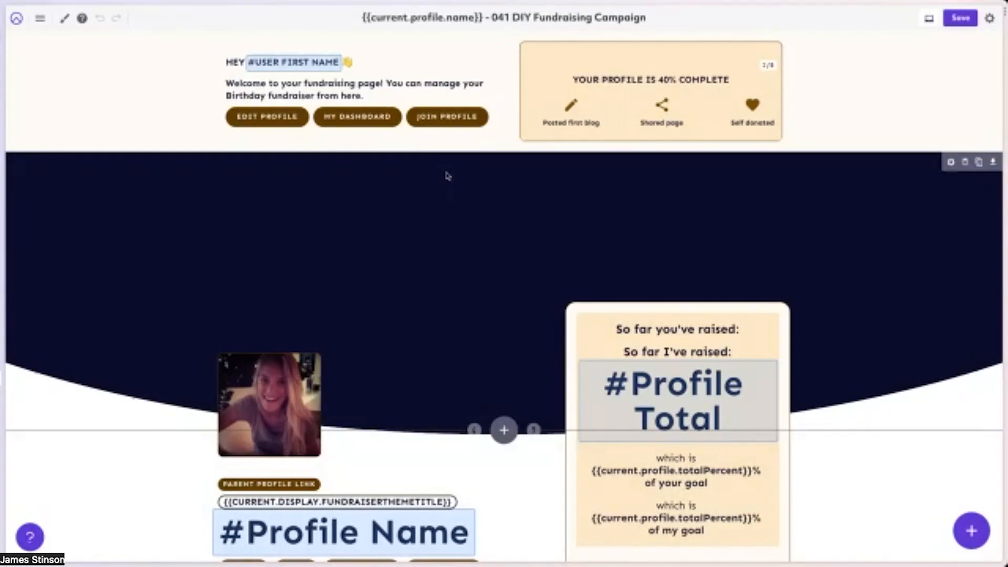
scroll(446, 175, "down", 2)
scroll(462, 237, "down", 10)
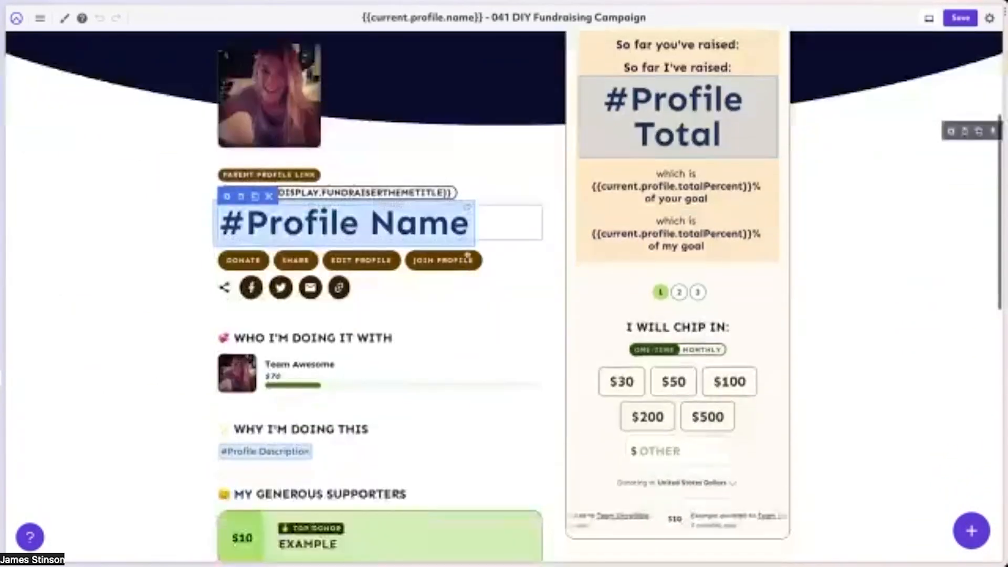
scroll(468, 253, "down", 6)
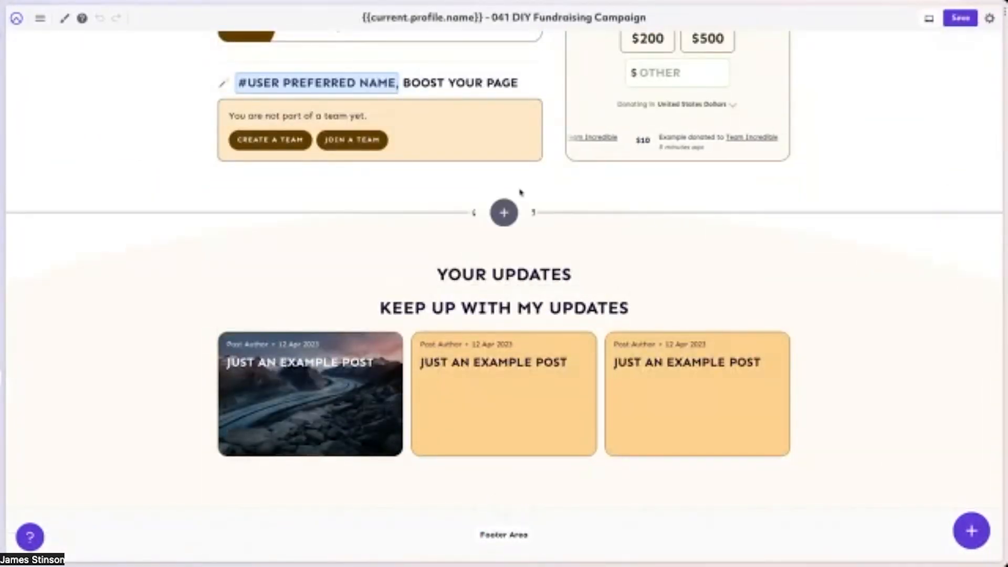
Insert a single-column row above the "Your Updates" section and place a ticket form block in it.
left_click(503, 215)
left_click(428, 58)
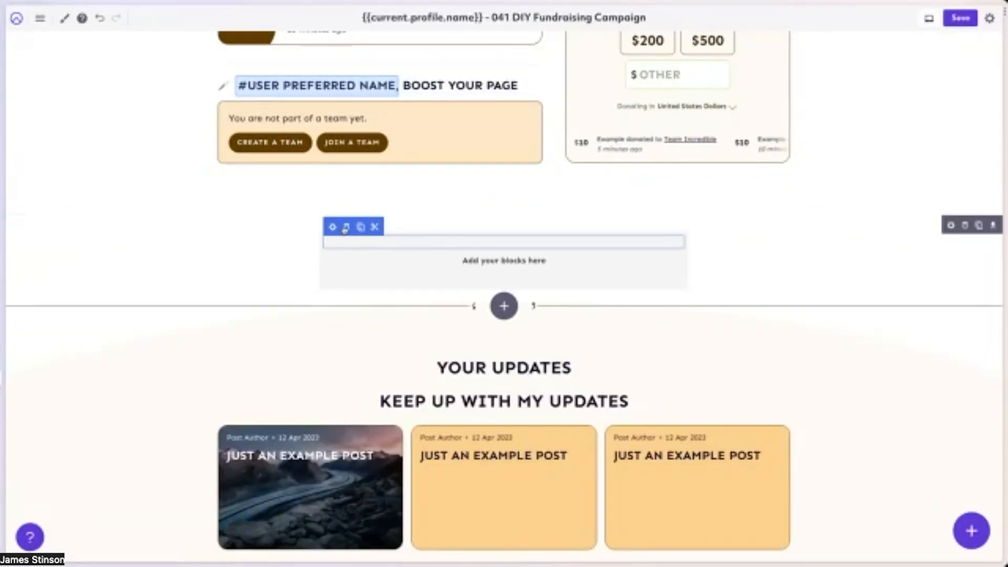
left_click(971, 531)
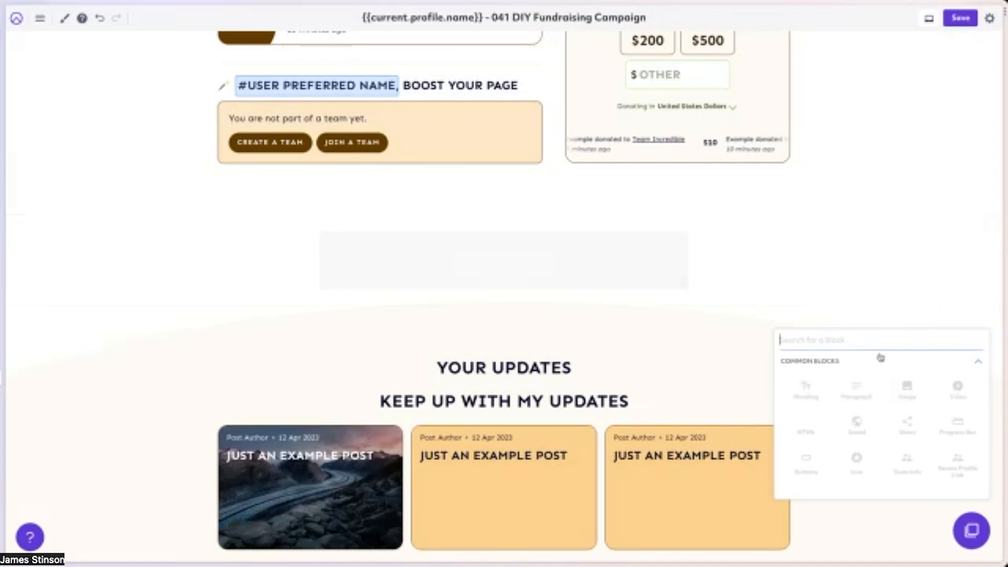
type("toic")
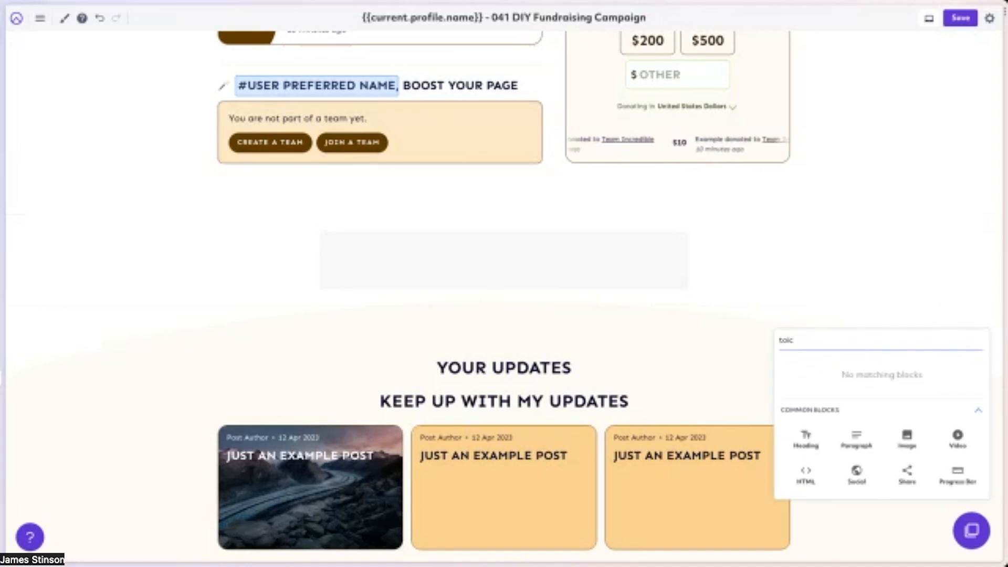
key("BackSpace")
key("BackSpace")
key("BackSpace")
type("ick")
left_click_drag(832, 381, 578, 241)
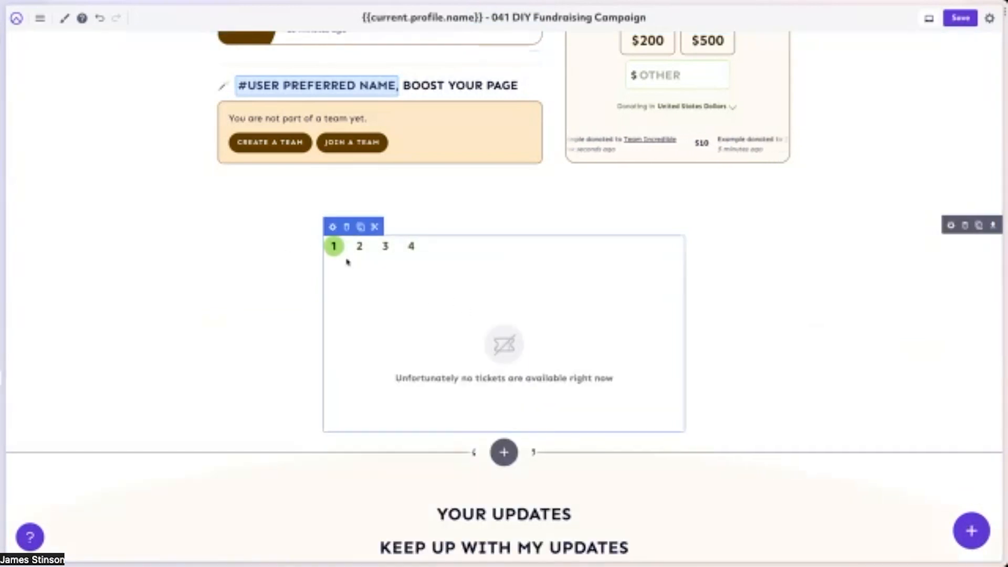
Set the custom class of the row containing the ticket block to {{current.profile.fundraiserTheme}}.
left_click(950, 226)
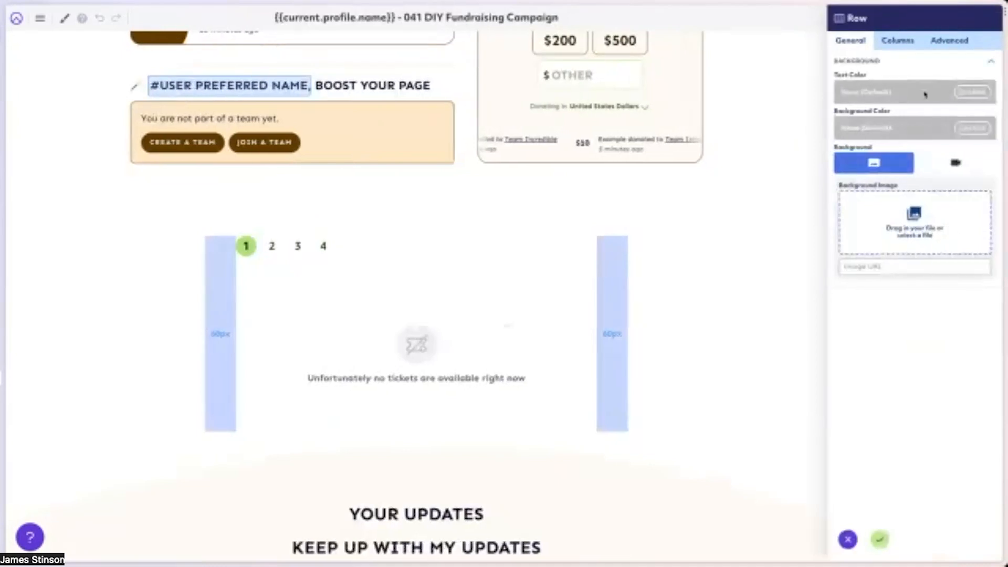
left_click(949, 41)
left_click(893, 229)
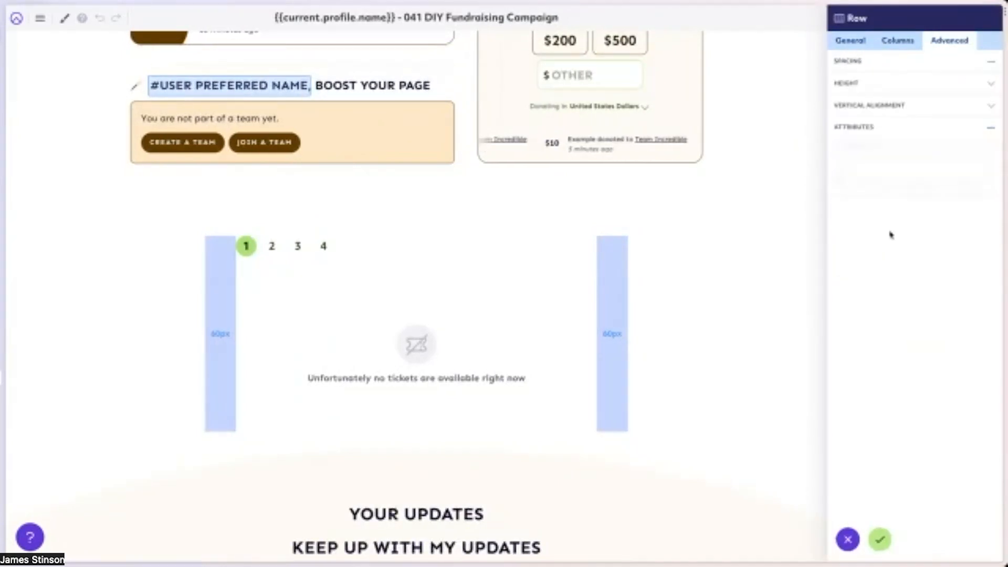
left_click(860, 159)
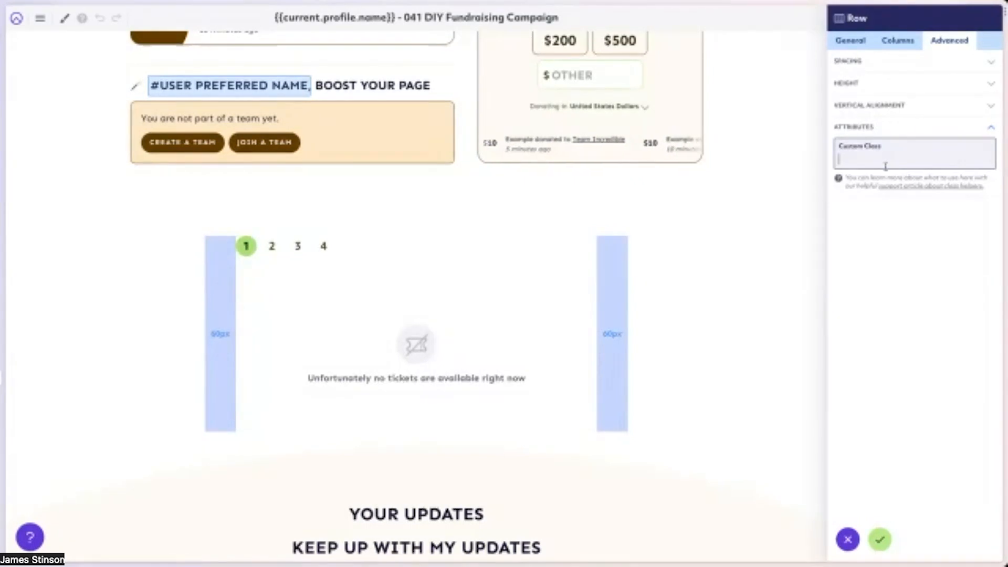
type("{{current")
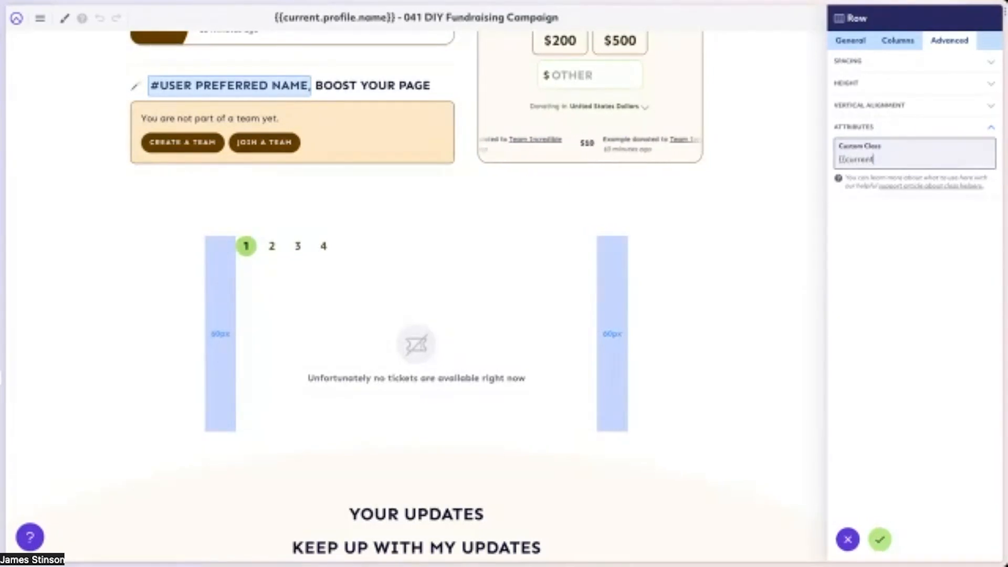
type(".profile")
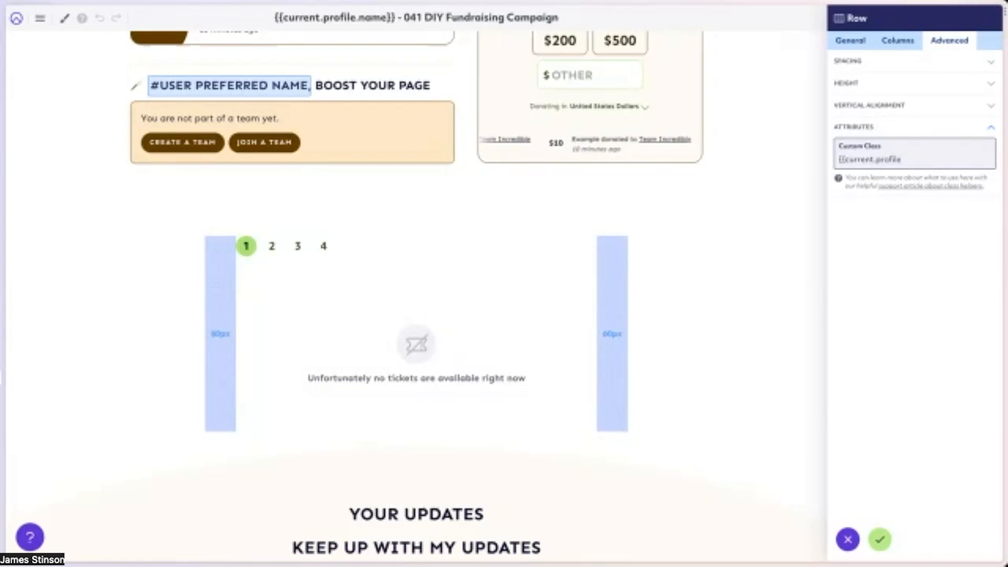
type(".fundr")
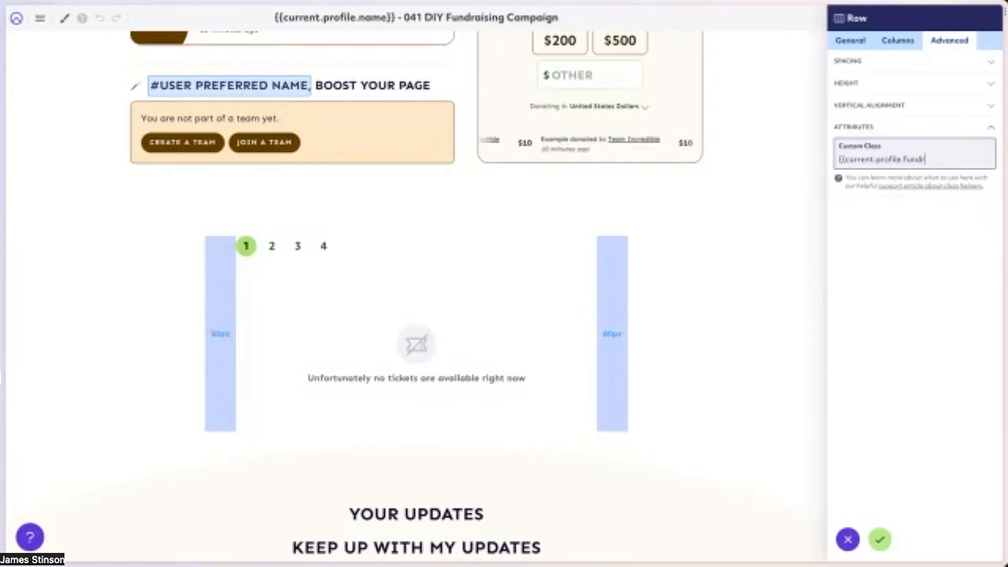
type("ais")
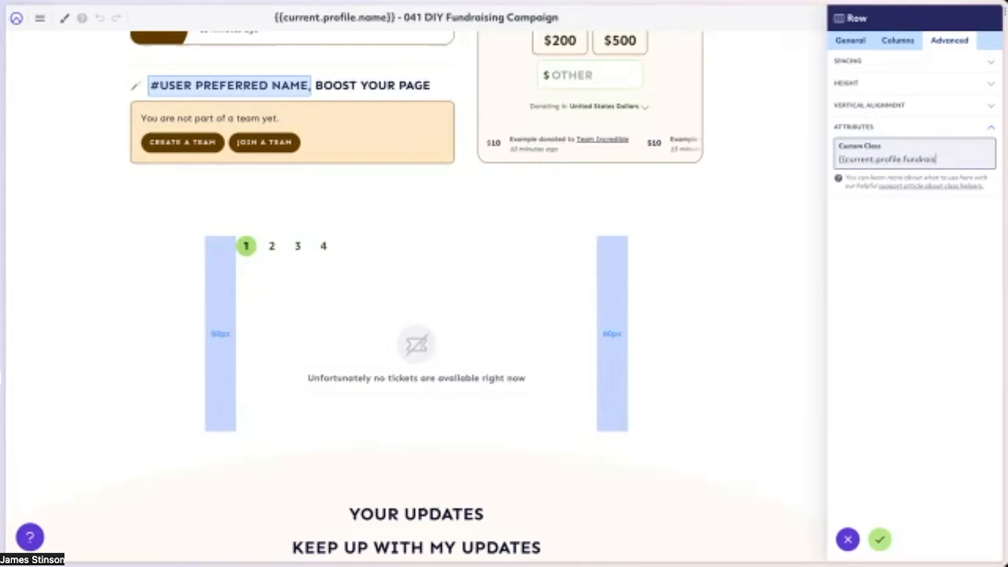
type("erT")
type("}}")
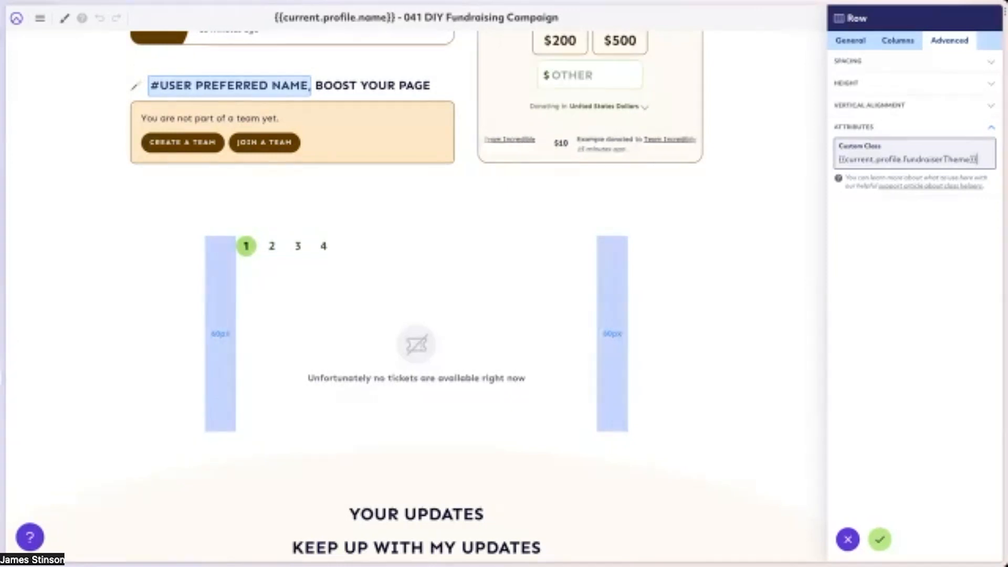
left_click(852, 161)
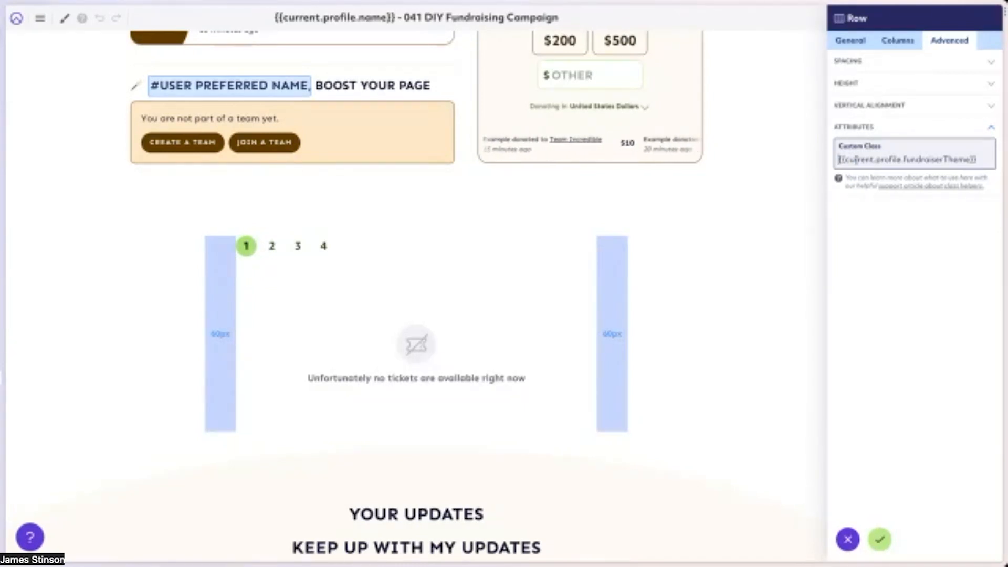
left_click_drag(840, 160, 990, 157)
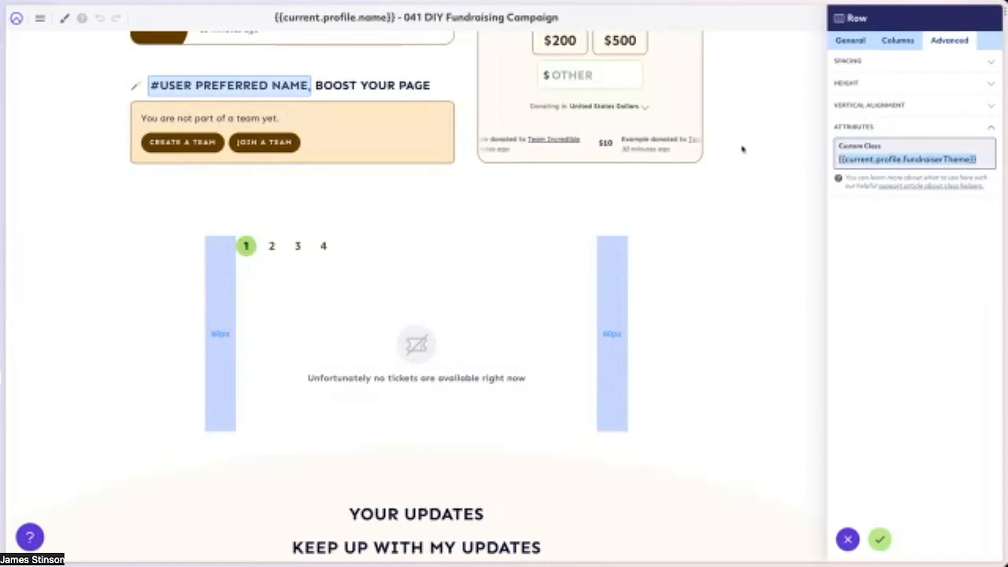
Try to write a rule for the selector .row .challenge-active at the end of the campaign's custom CSS.
left_click(65, 19)
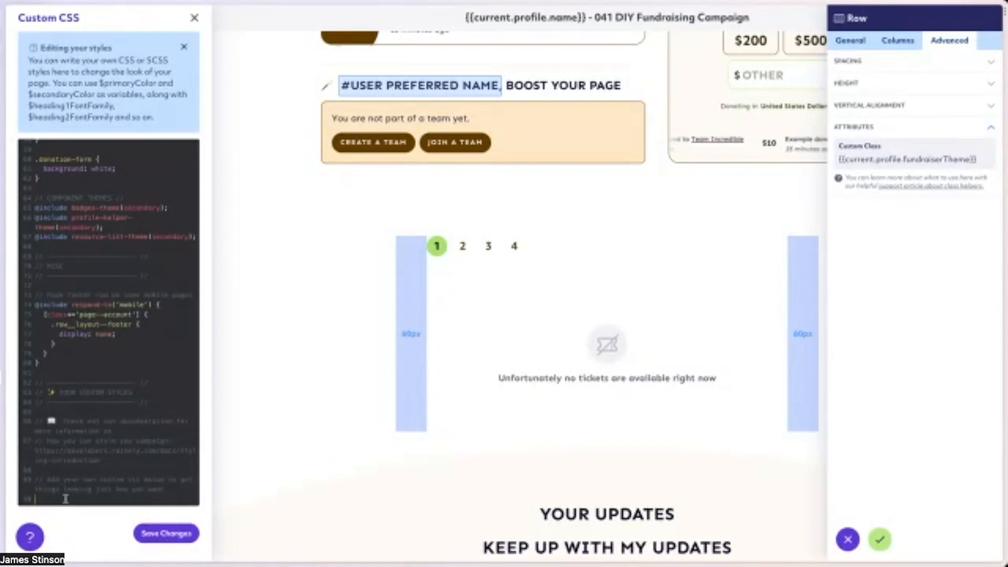
key("Return")
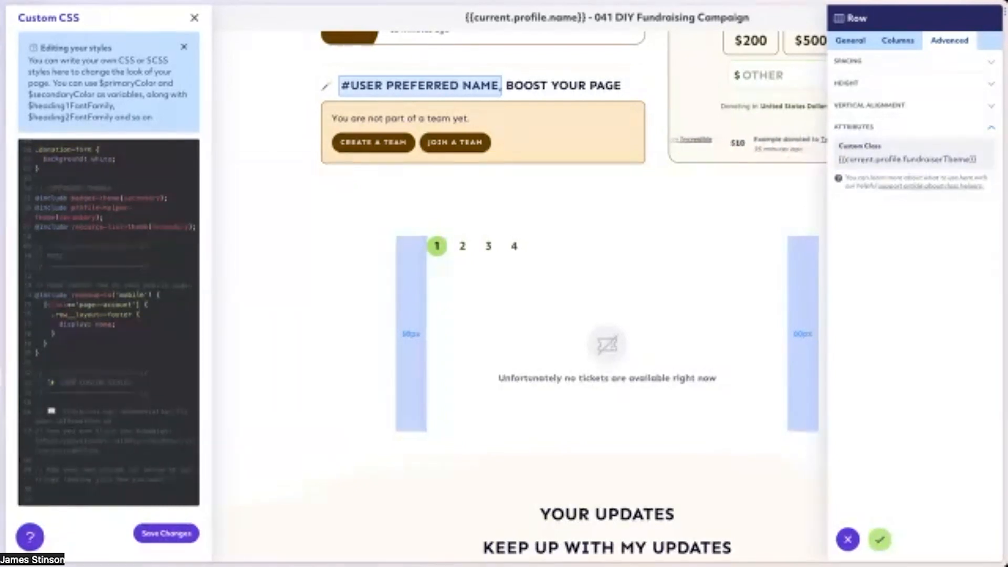
type(".row")
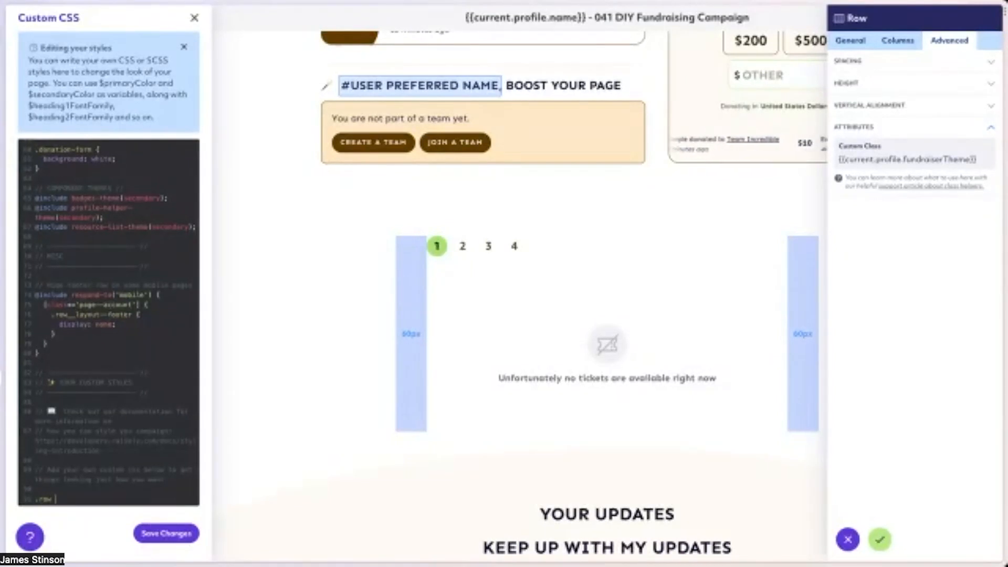
type("{")
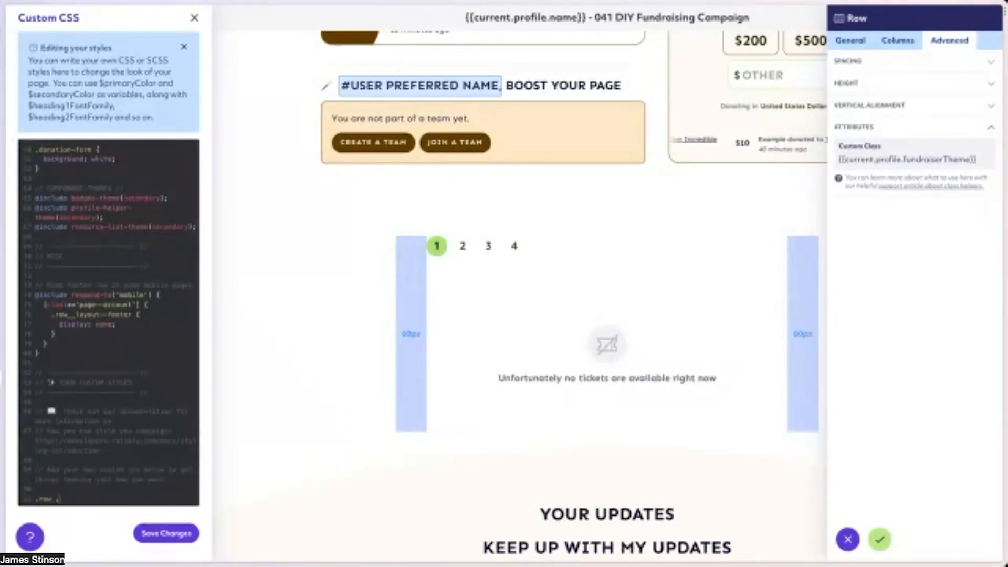
key("BackSpace")
type(".chal")
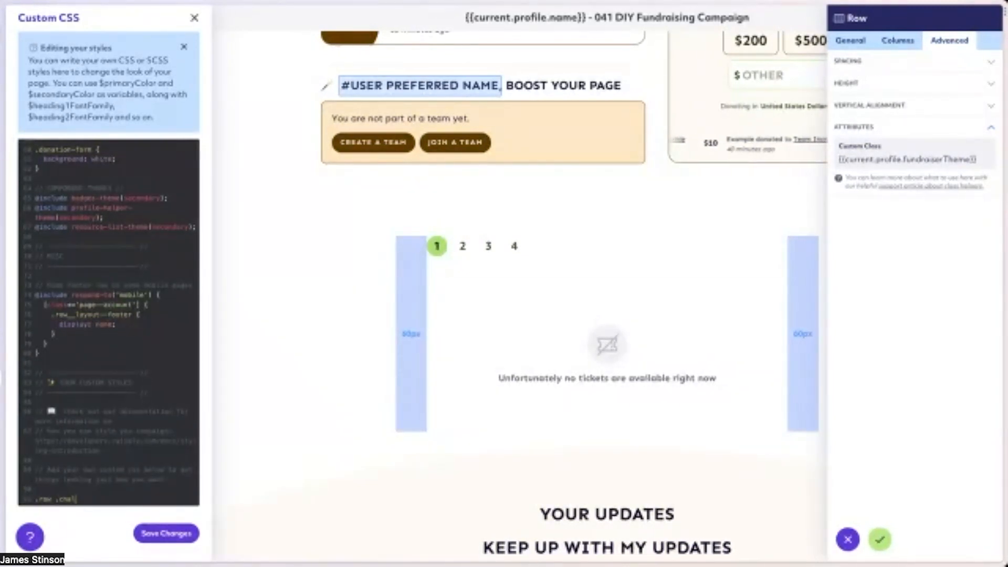
type("lenge-active")
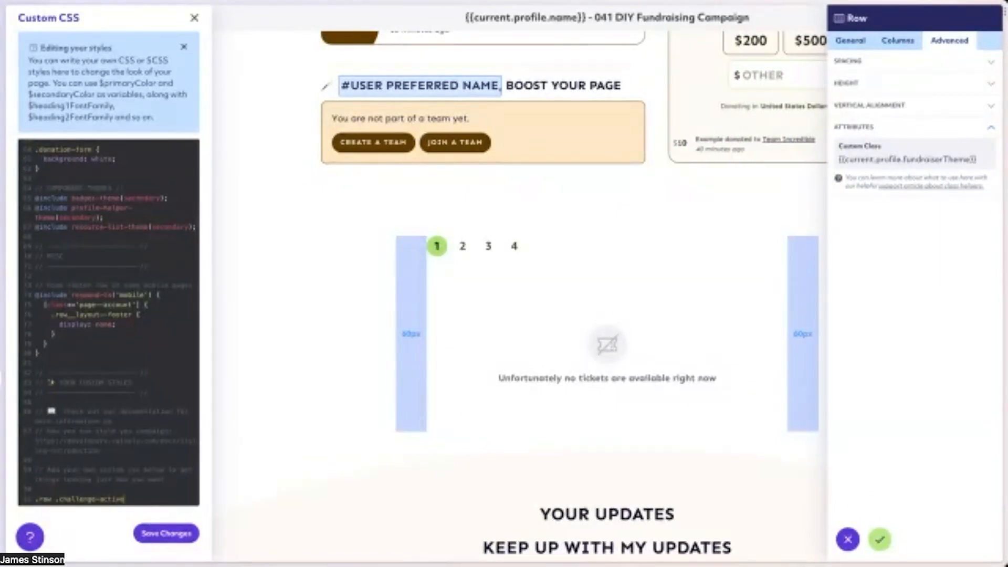
type(" {")
key("Return")
type("&:hover")
key("BackSpace")
key("BackSpace")
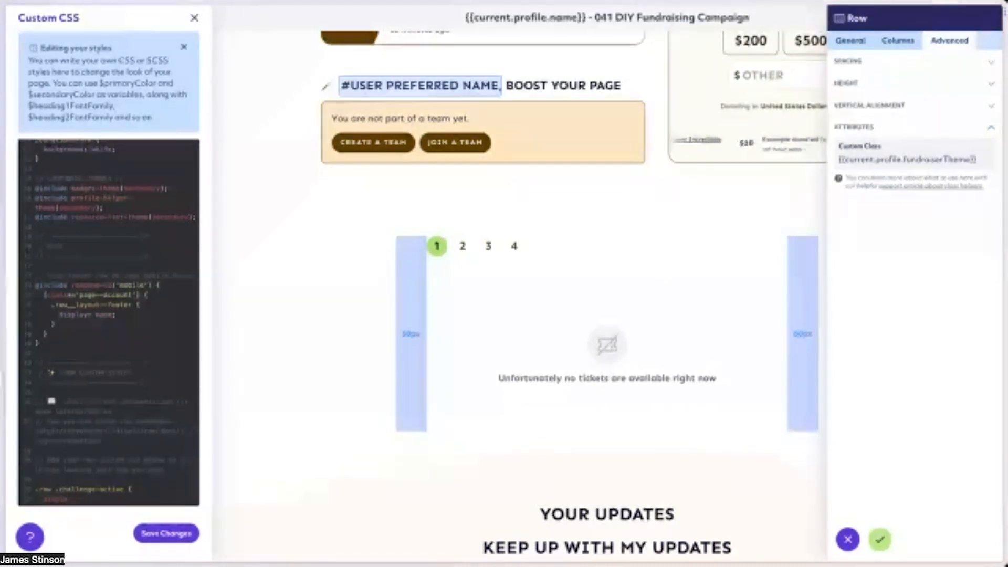
Remove the .row .challenge-active rule from the custom CSS and close the CSS editor without saving.
left_click_drag(35, 490, 72, 499)
key("BackSpace")
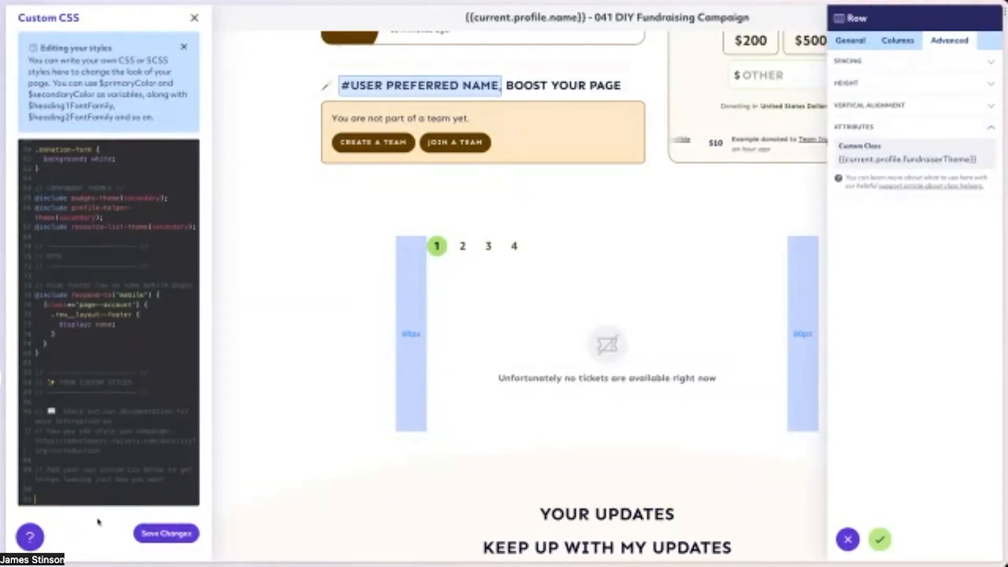
left_click(194, 19)
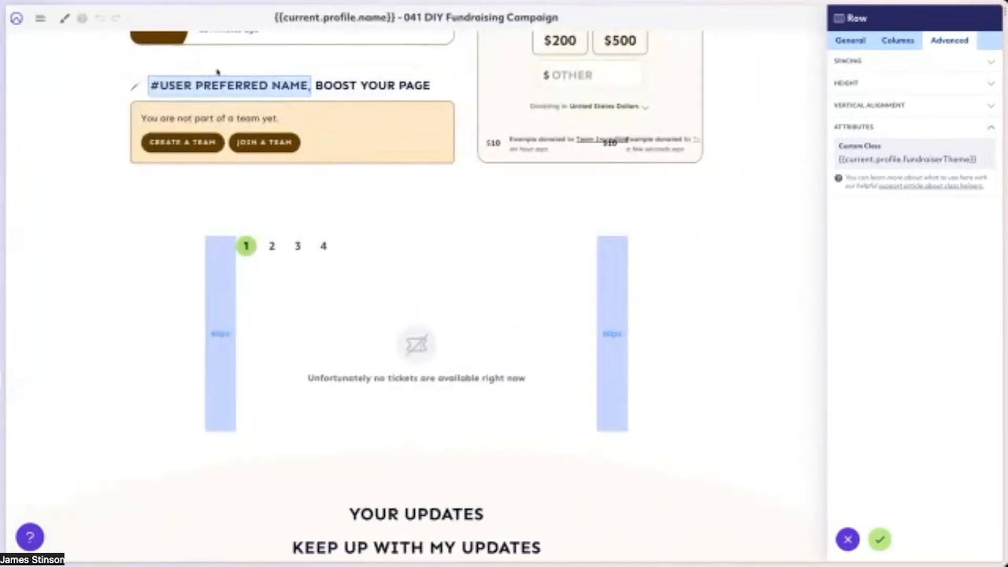
Discard the open row settings and delete the row containing the ticket form above "Your Updates".
left_click(852, 540)
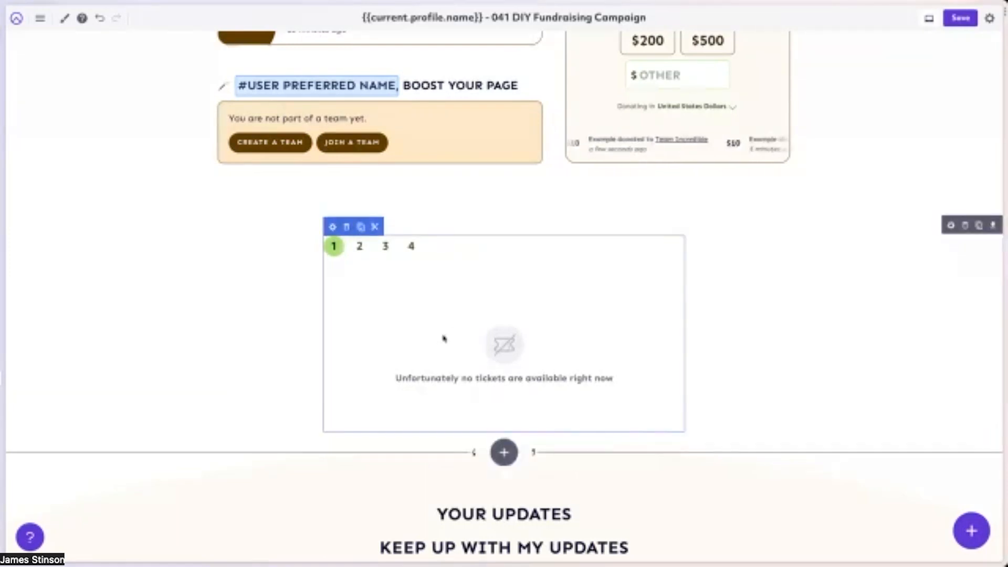
left_click(966, 226)
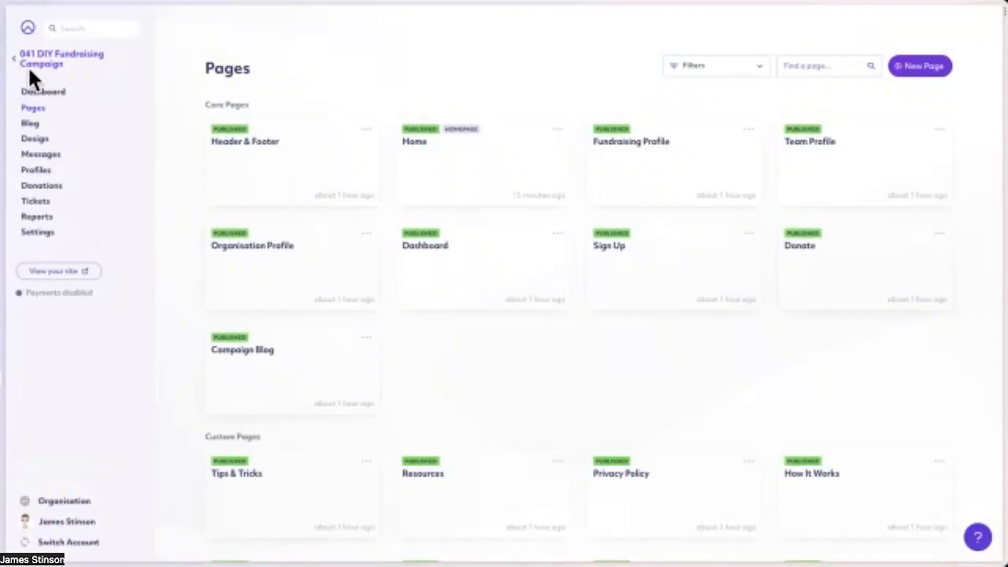
Go to the campaigns list, start a new campaign and view the templates in the Community category.
left_click(40, 63)
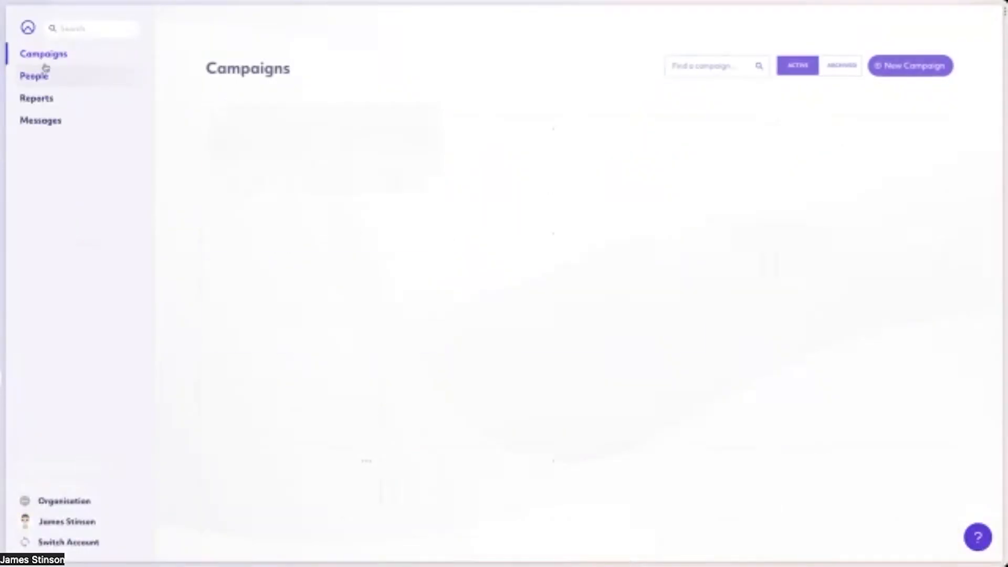
left_click(928, 68)
left_click(666, 190)
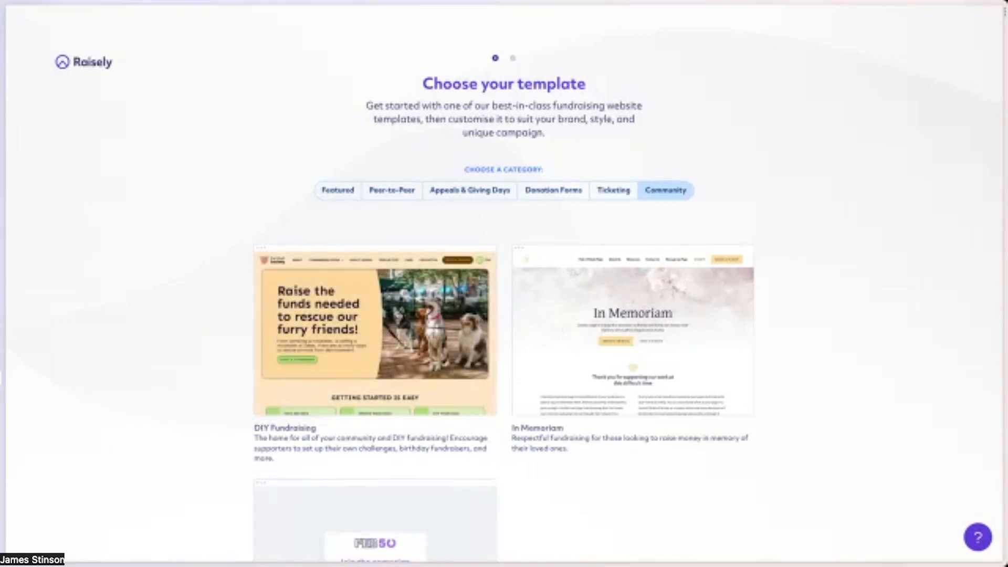
Leave the template chooser and open the dashboard of the 041 DIY Fundraising Campaign.
key("alt+Left")
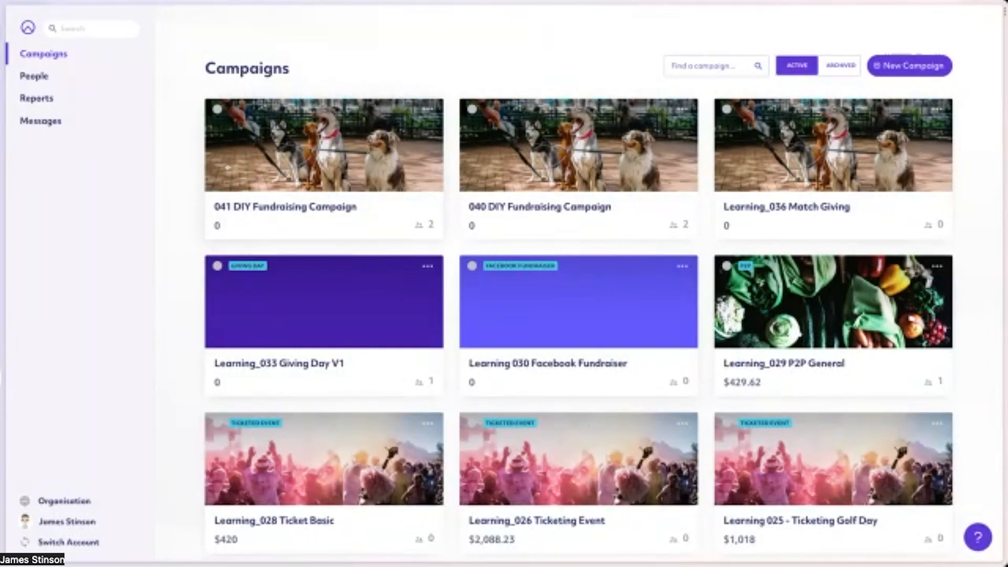
left_click(261, 190)
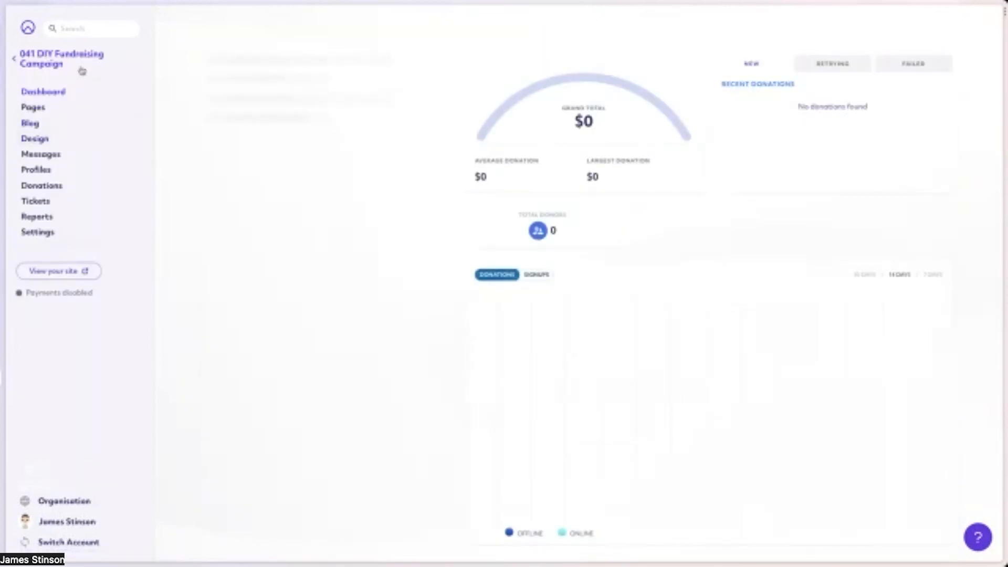